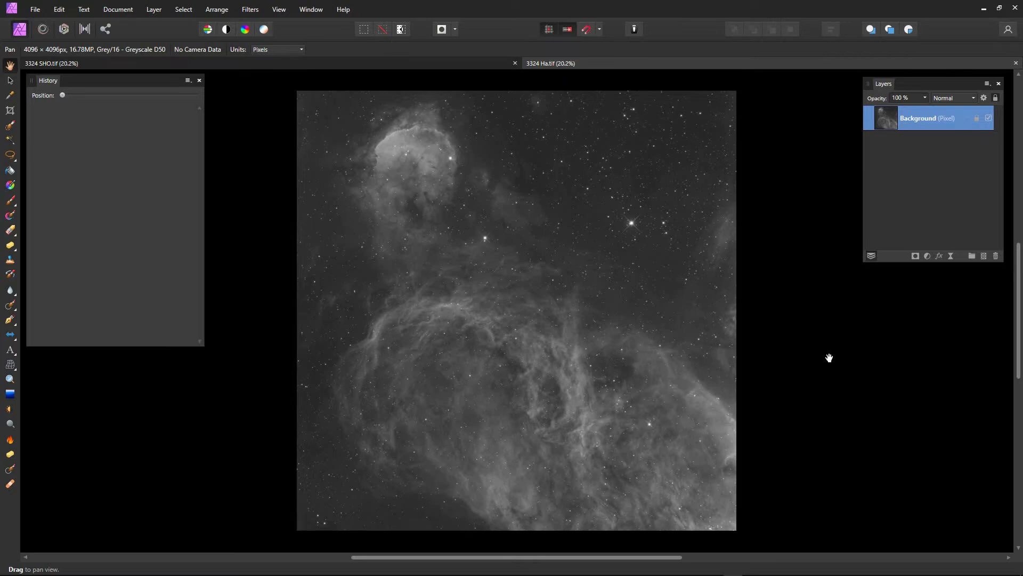
- Darken the greyscale 3324 Ha.tif image with a Levels adjustment at 10% black level and merge it down
{"action": "left_click", "coordinate": [345, 62]}
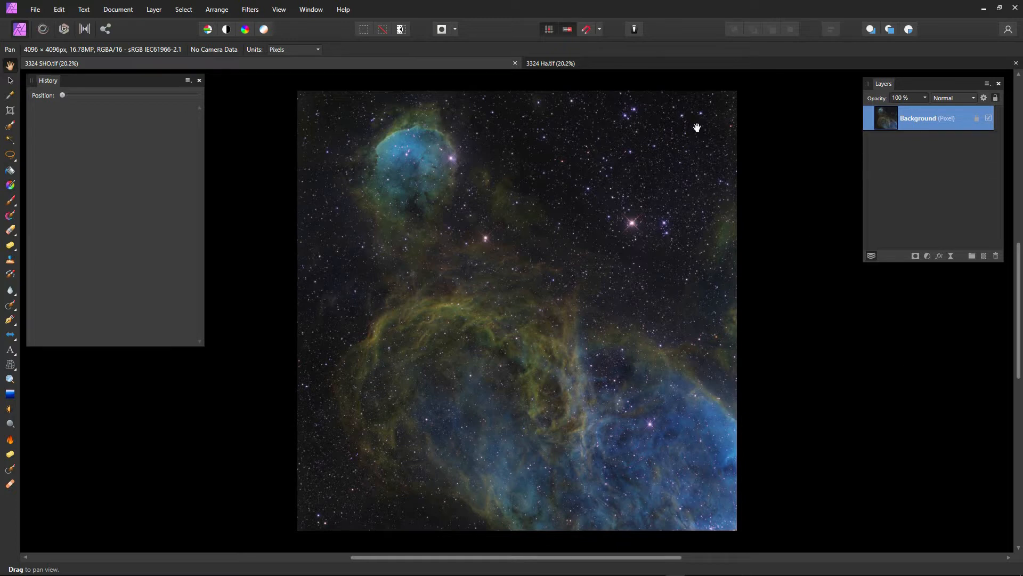
{"action": "left_click", "coordinate": [628, 65]}
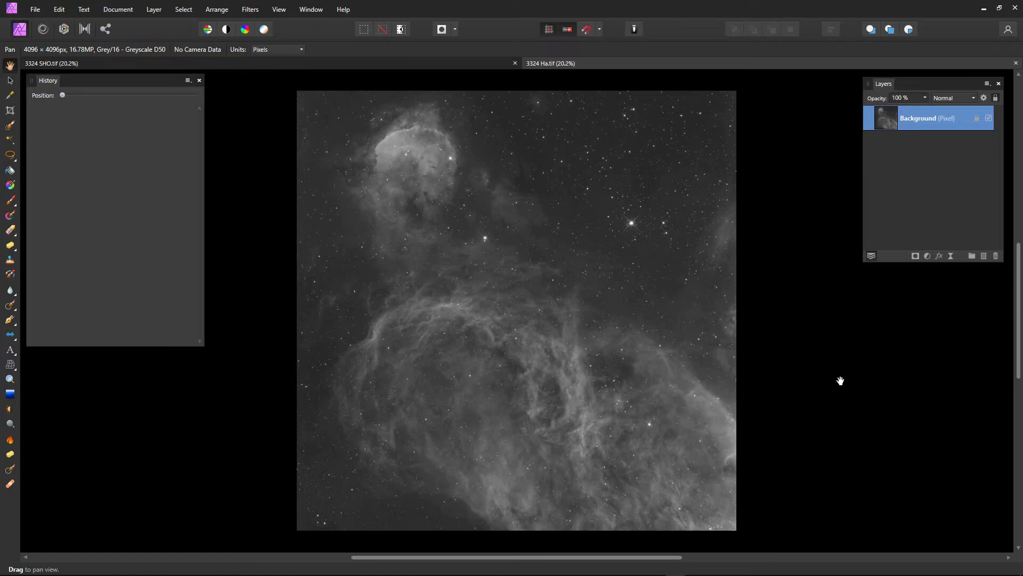
{"action": "key", "text": "ctrl+l"}
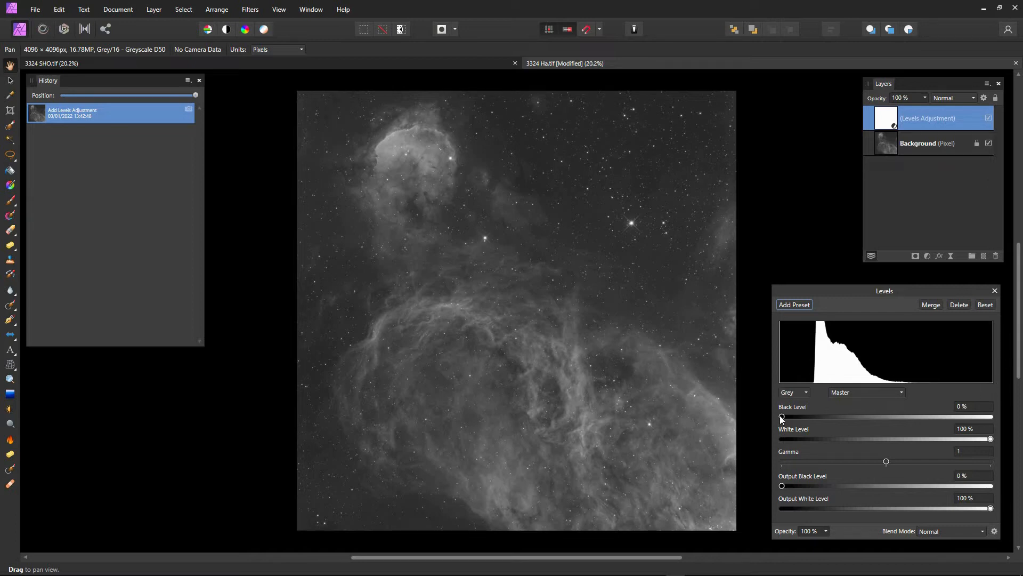
{"action": "left_click_drag", "start_coordinate": [783, 417], "coordinate": [802, 427]}
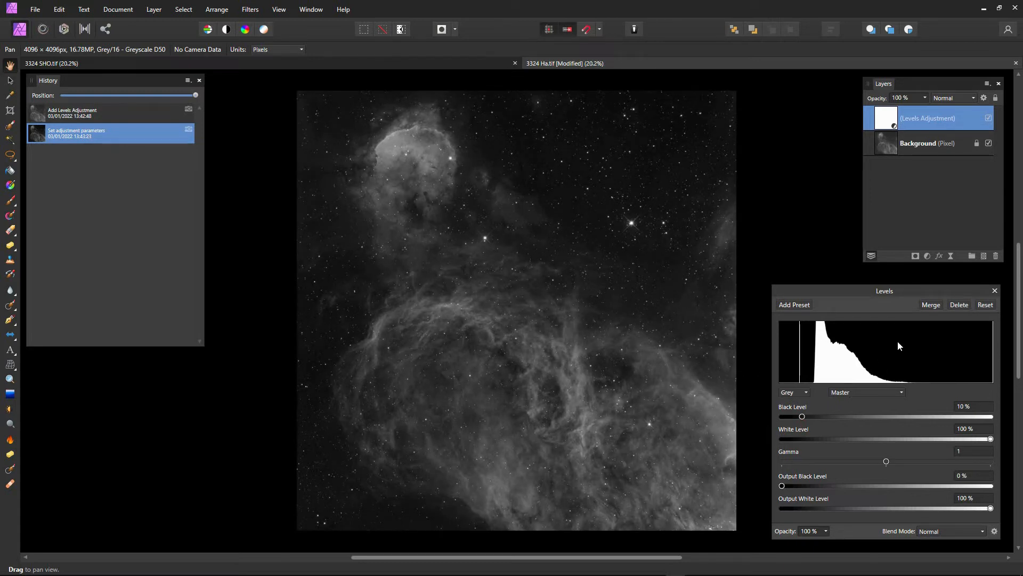
{"action": "left_click", "coordinate": [925, 305]}
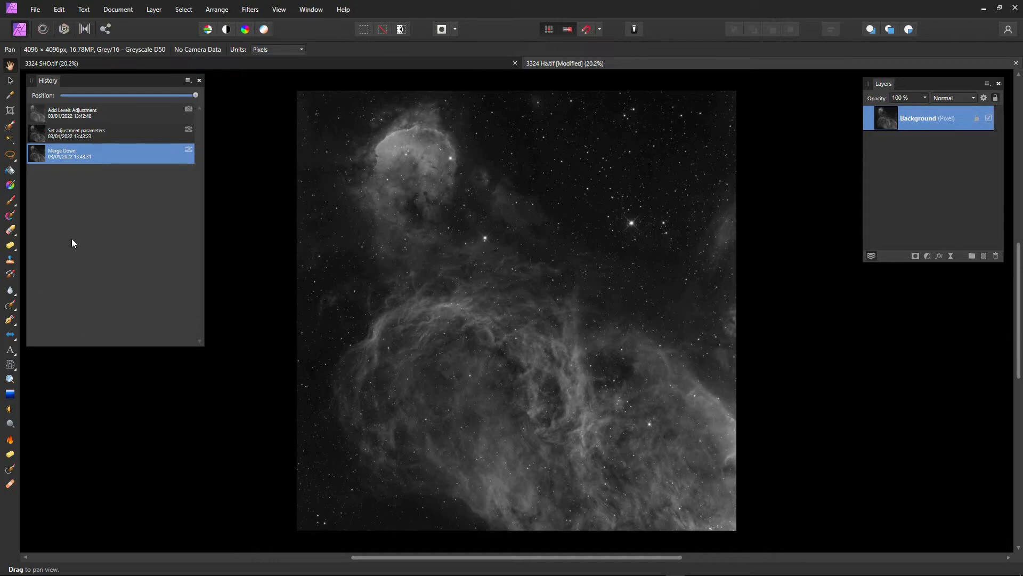
- Step through the history states of the Ha image to compare it before and after the Levels adjustment
{"action": "left_click", "coordinate": [81, 135]}
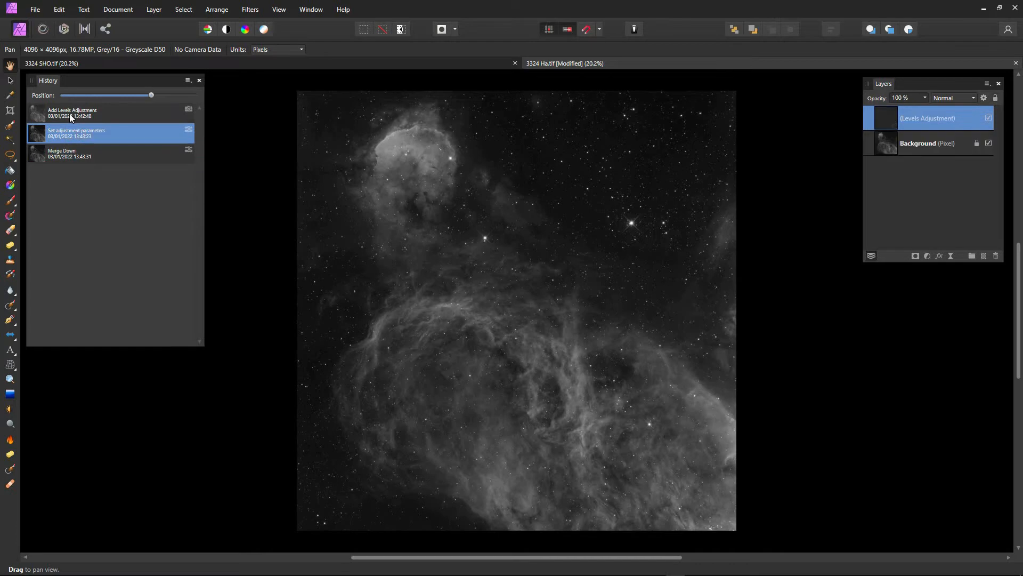
{"action": "left_click", "coordinate": [69, 114]}
{"action": "left_click", "coordinate": [61, 95]}
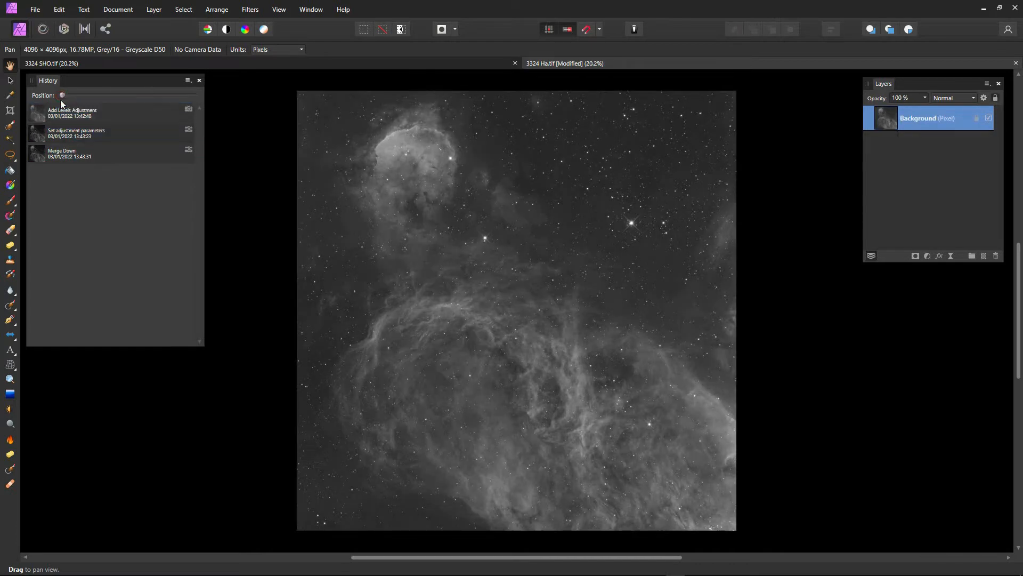
{"action": "left_click", "coordinate": [62, 111]}
{"action": "left_click", "coordinate": [64, 133]}
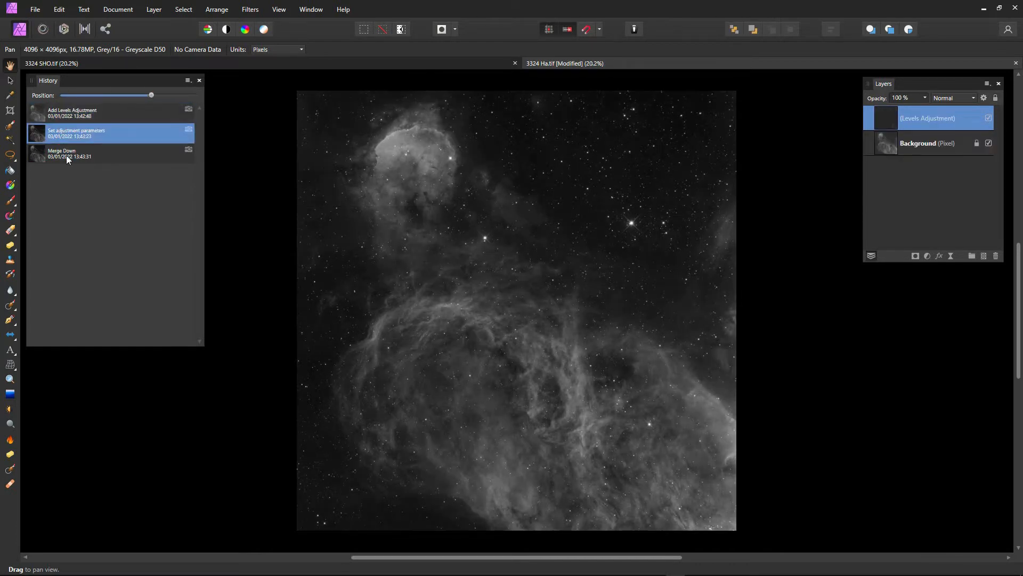
{"action": "left_click", "coordinate": [68, 154]}
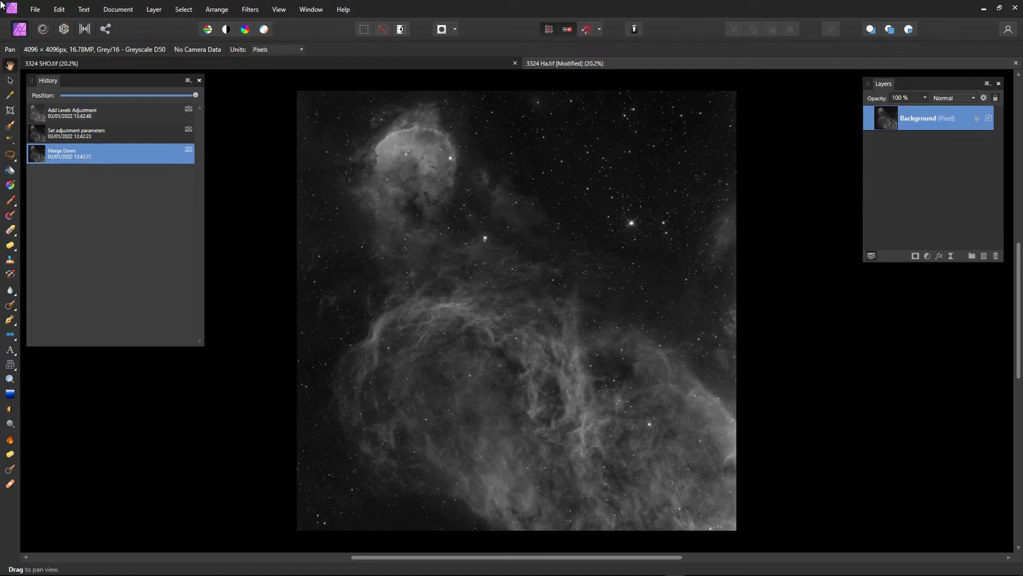
- Review the list of available studio panels and slightly reposition the Layers panel
{"action": "left_click", "coordinate": [281, 11]}
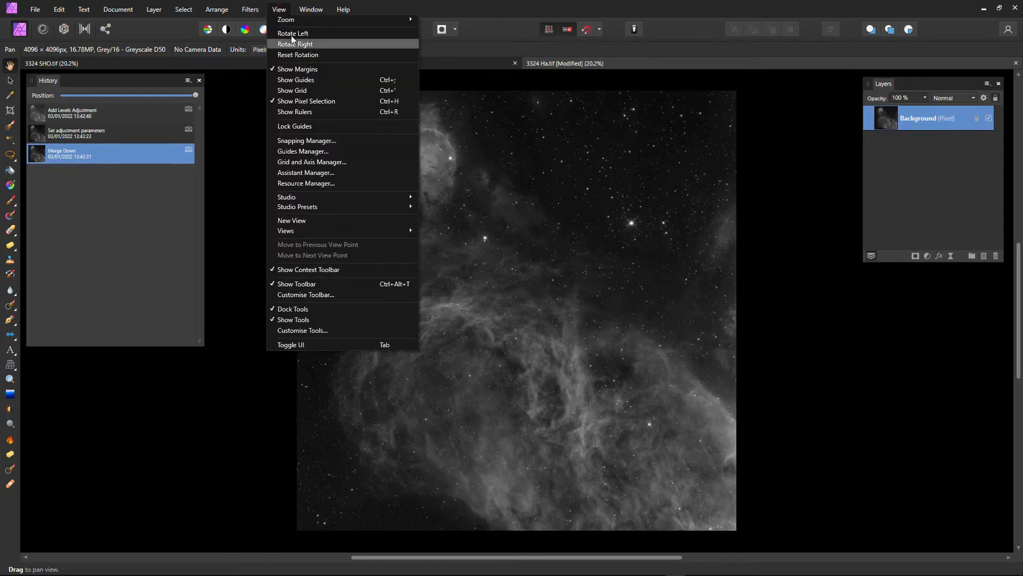
{"action": "mouse_move", "coordinate": [294, 200]}
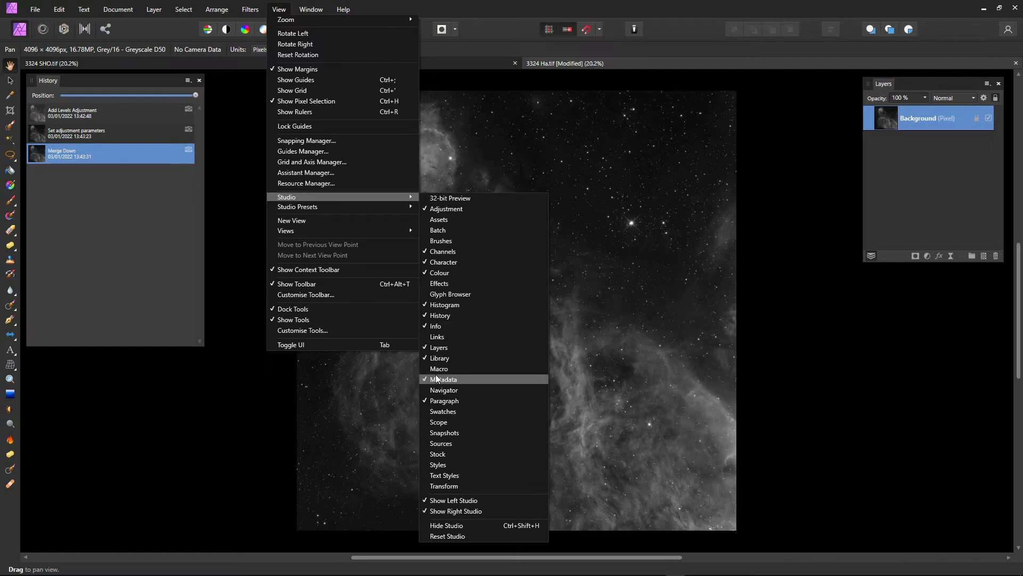
{"action": "left_click", "coordinate": [831, 350]}
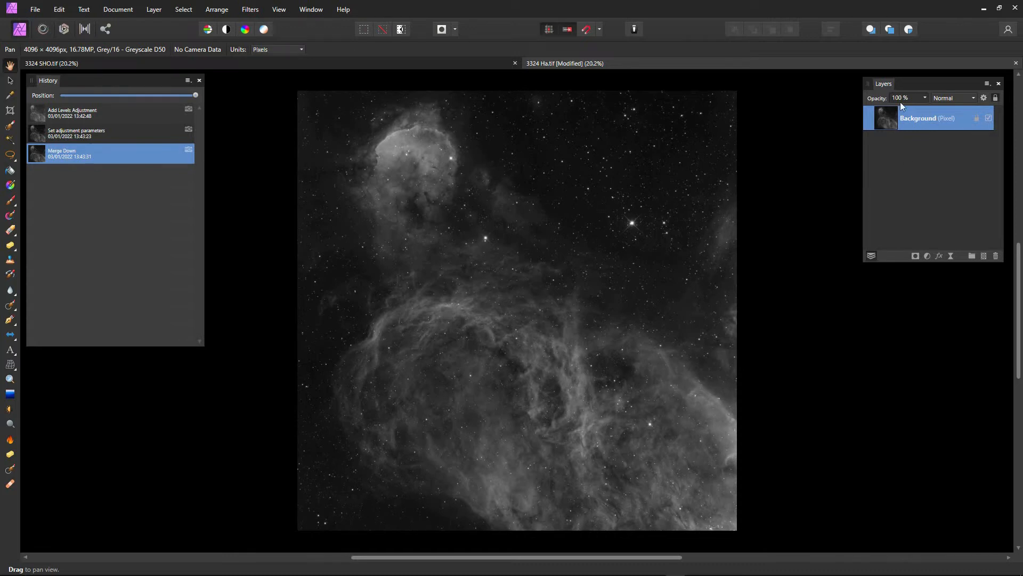
{"action": "left_click_drag", "start_coordinate": [913, 86], "coordinate": [917, 81]}
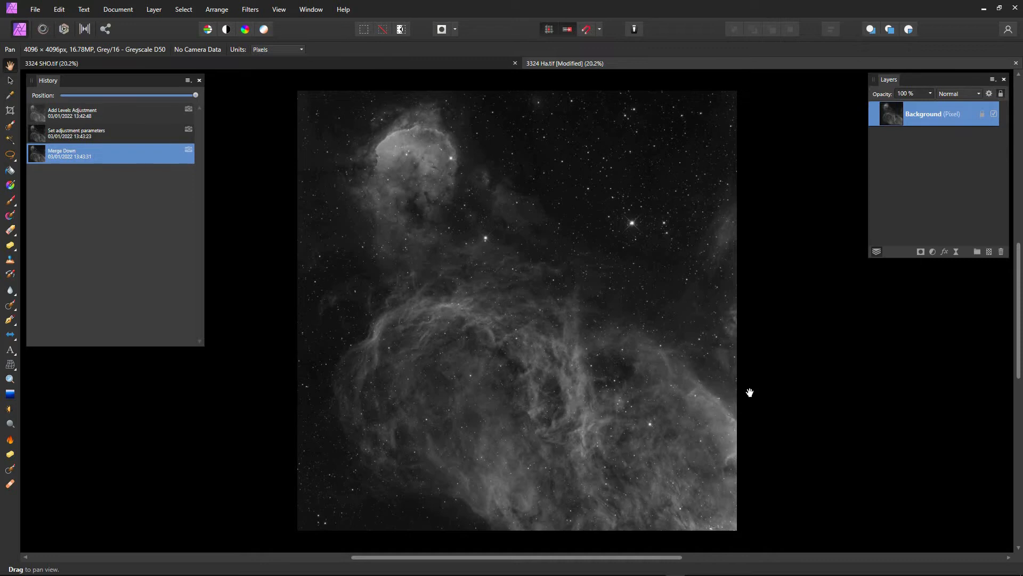
- Copy the colour image from 3324 SHO.tif and close that document
{"action": "left_click", "coordinate": [197, 62]}
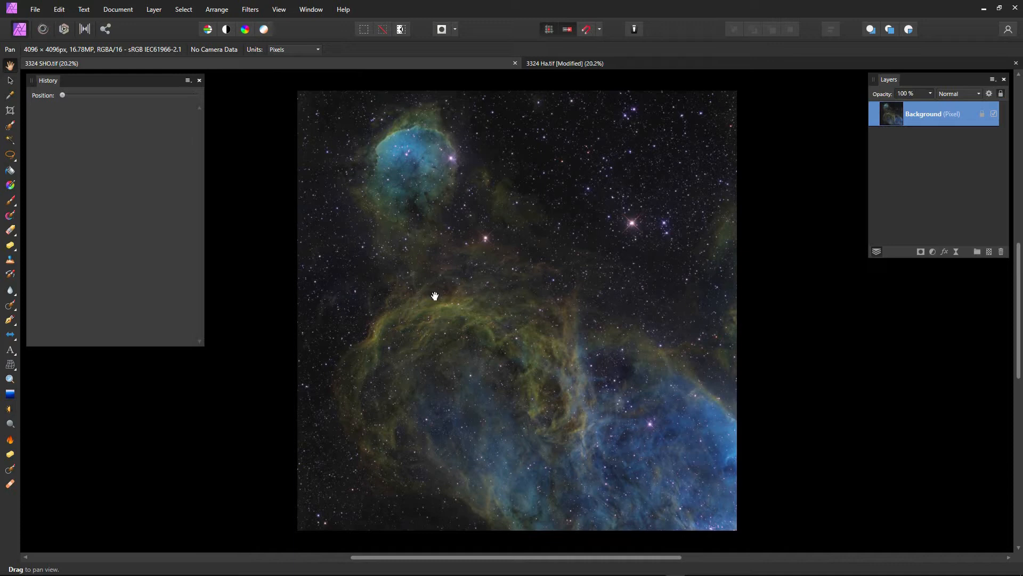
{"action": "left_click", "coordinate": [515, 64]}
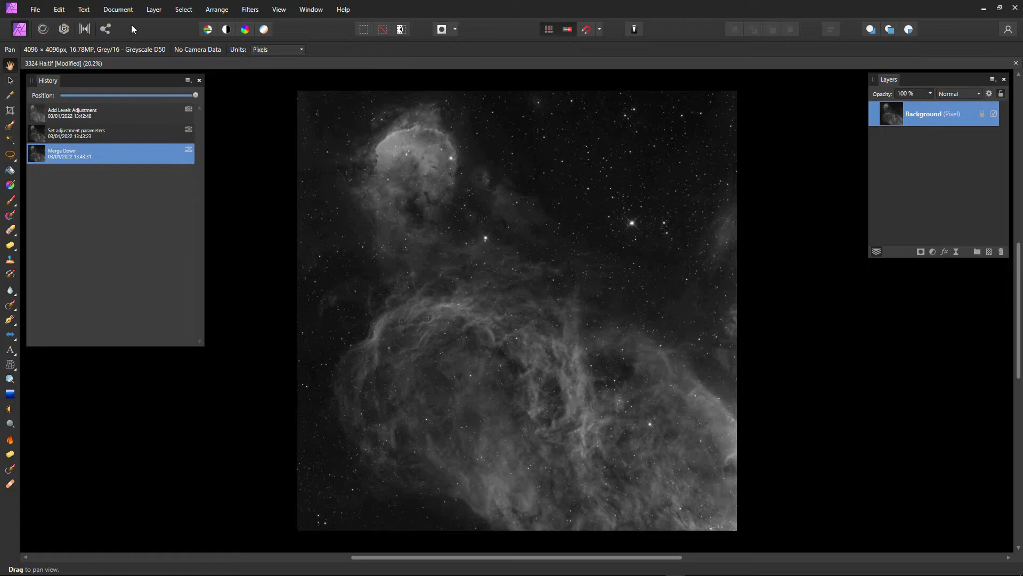
- Convert the 3324 Ha.tif document to RGB/16 format with Perceptual rendering intent
{"action": "left_click", "coordinate": [122, 12]}
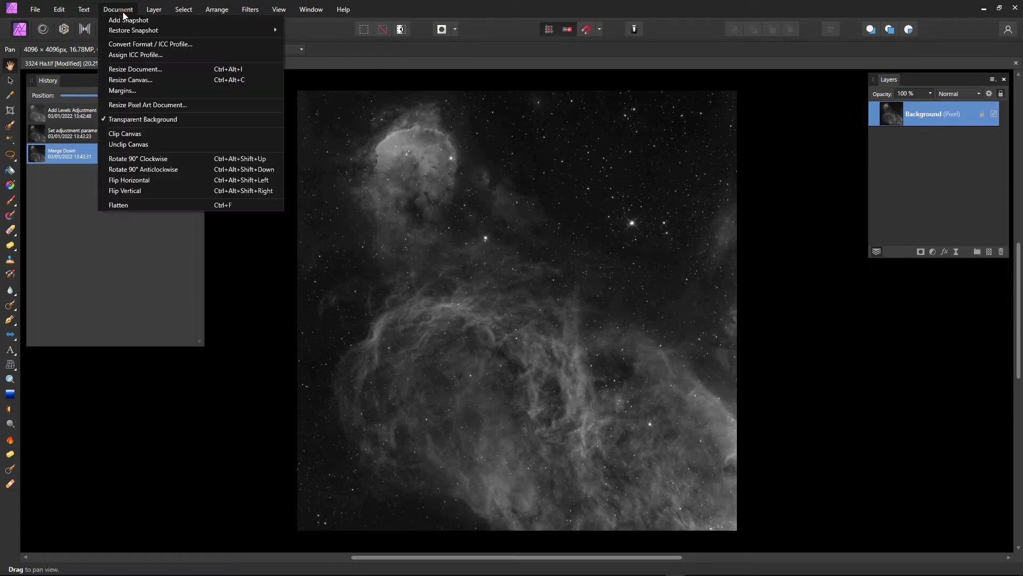
{"action": "left_click", "coordinate": [137, 45]}
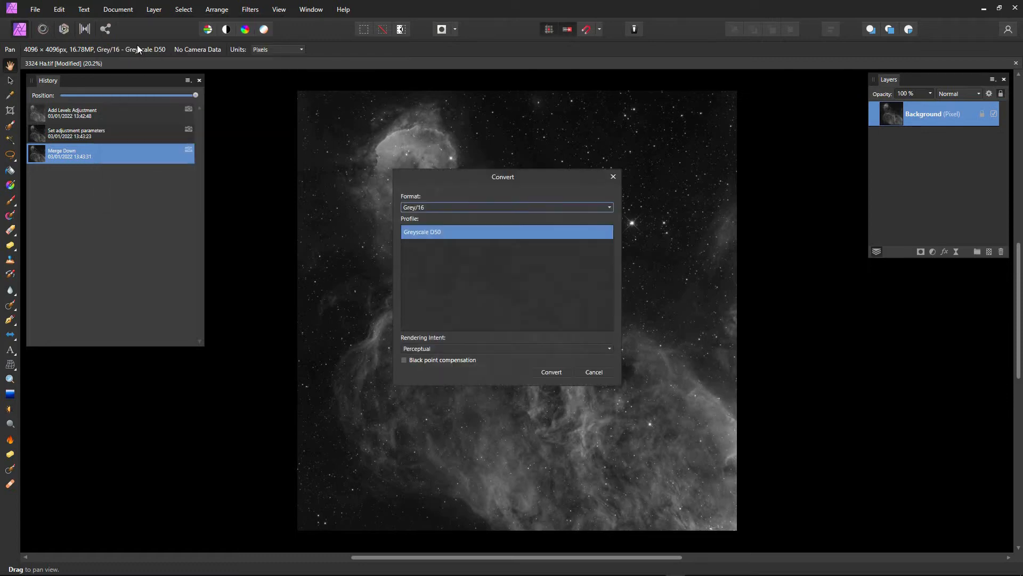
{"action": "left_click", "coordinate": [608, 207]}
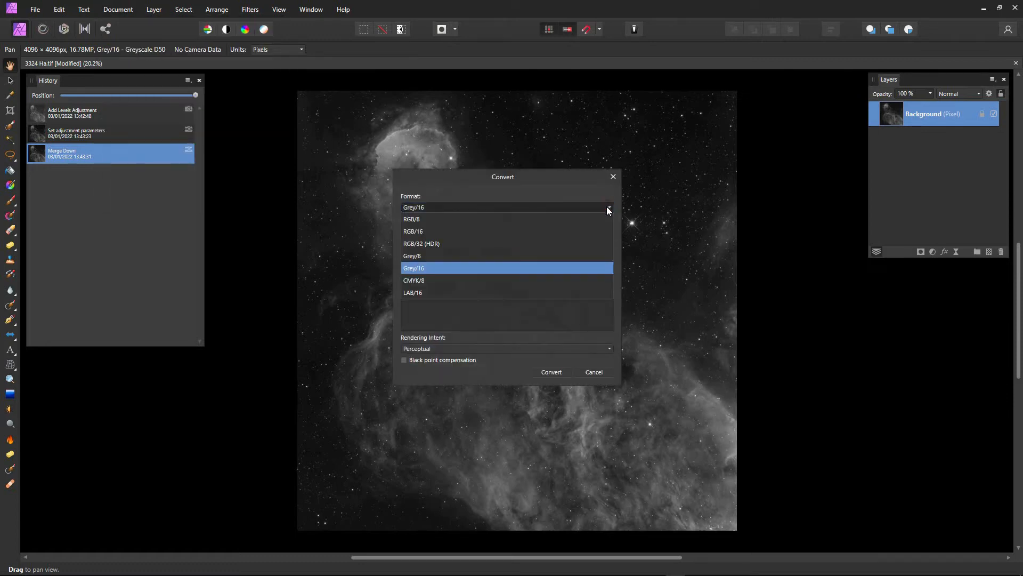
{"action": "left_click", "coordinate": [437, 232]}
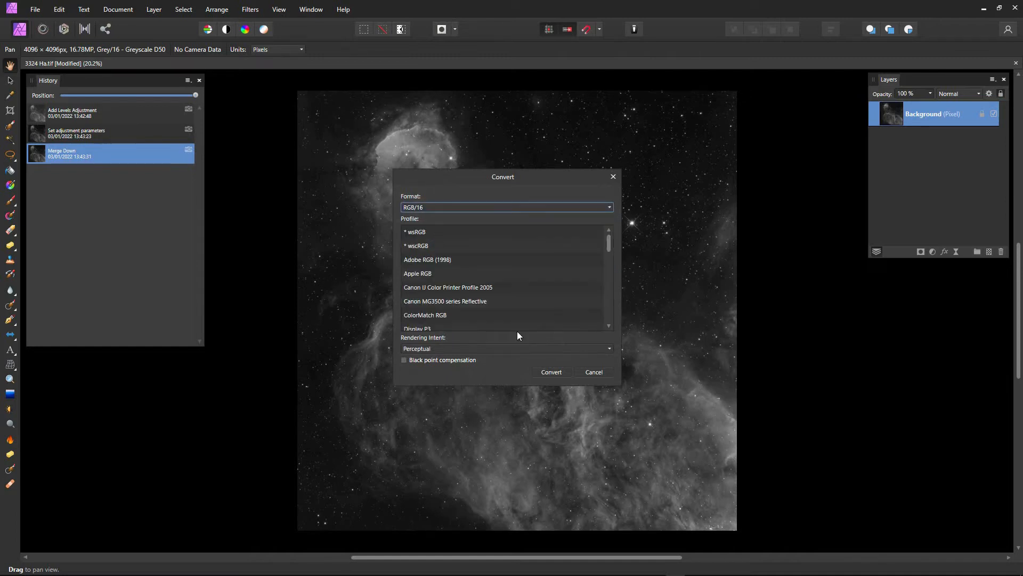
{"action": "left_click", "coordinate": [552, 372]}
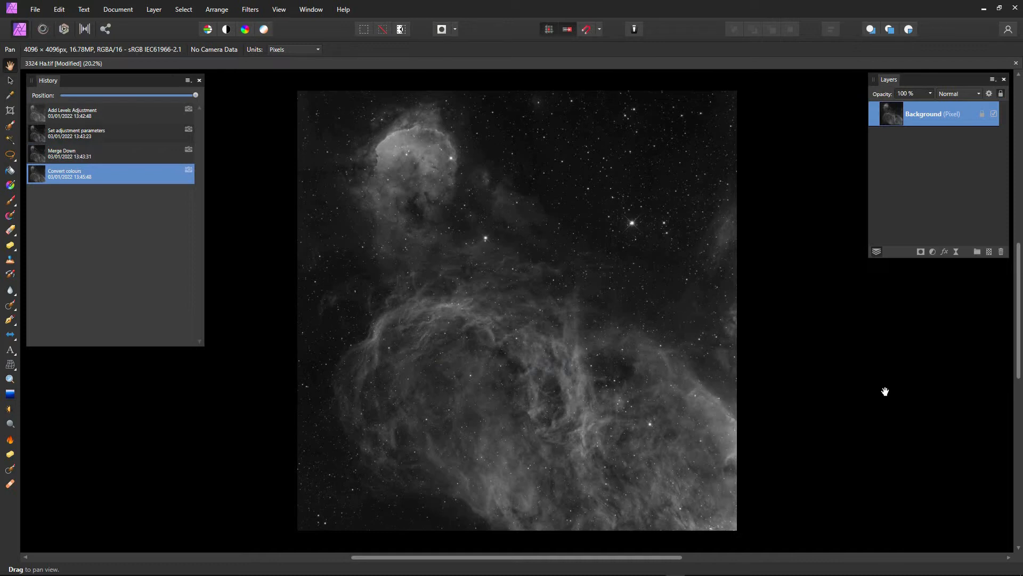
- Paste the SHO colour image as a layer above the Ha background and toggle its visibility to compare both
{"action": "key", "text": "ctrl+v"}
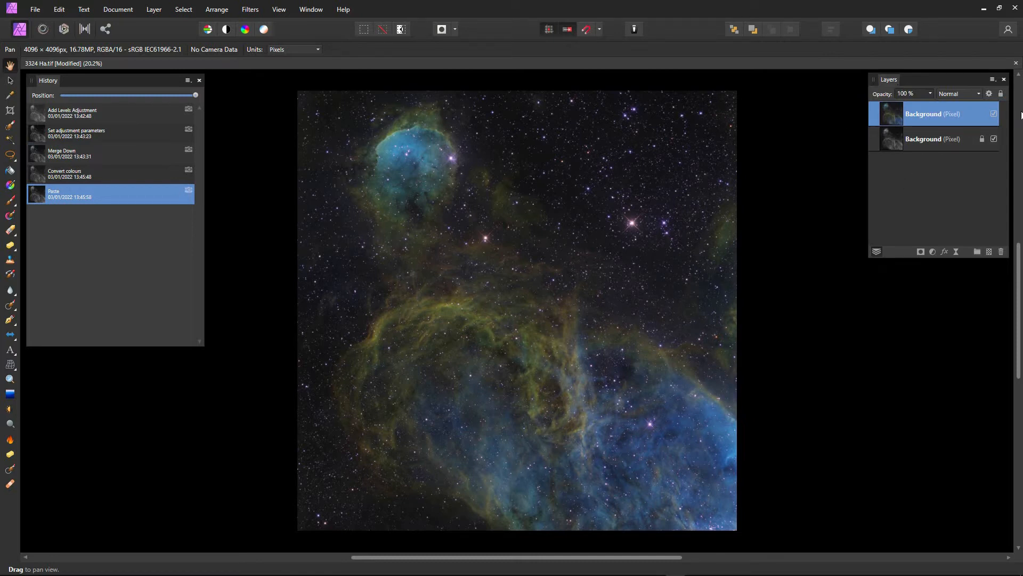
{"action": "double_click", "coordinate": [923, 117]}
{"action": "left_click", "coordinate": [950, 107]}
{"action": "left_click", "coordinate": [995, 114]}
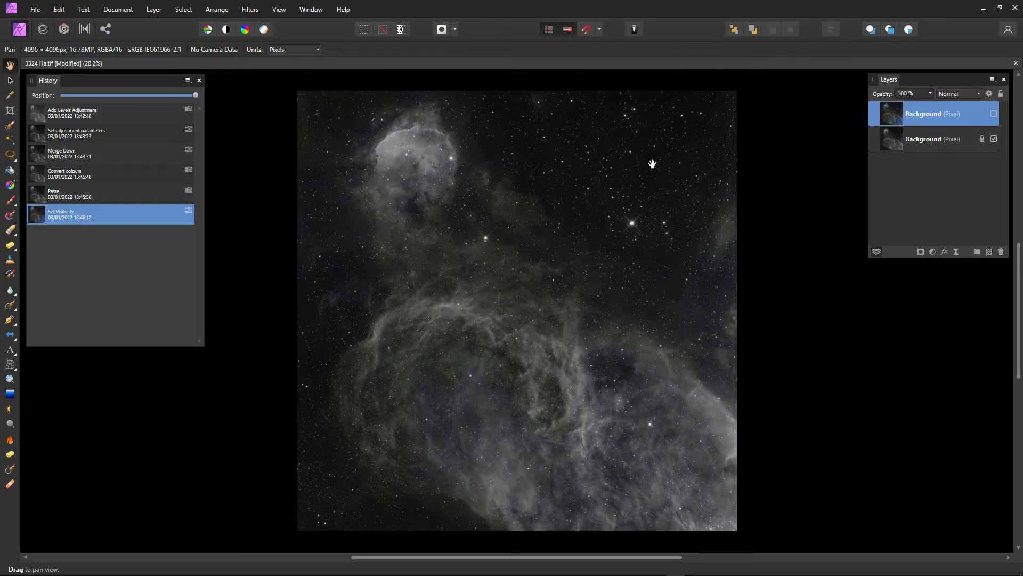
{"action": "left_click", "coordinate": [993, 114]}
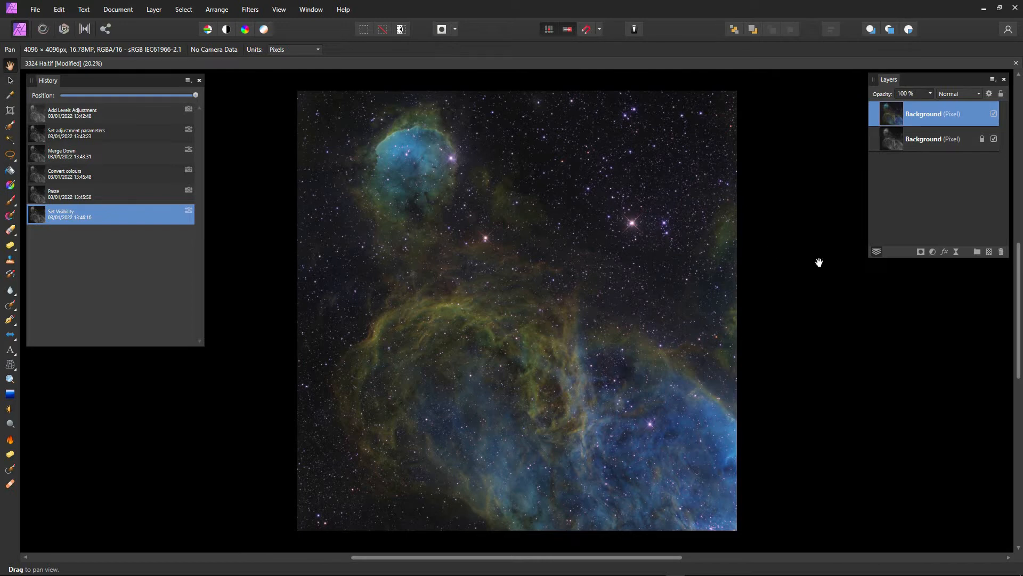
- Keep the pasted colour layer at 100% opacity and set its blend mode to Colour
{"action": "left_click", "coordinate": [929, 93]}
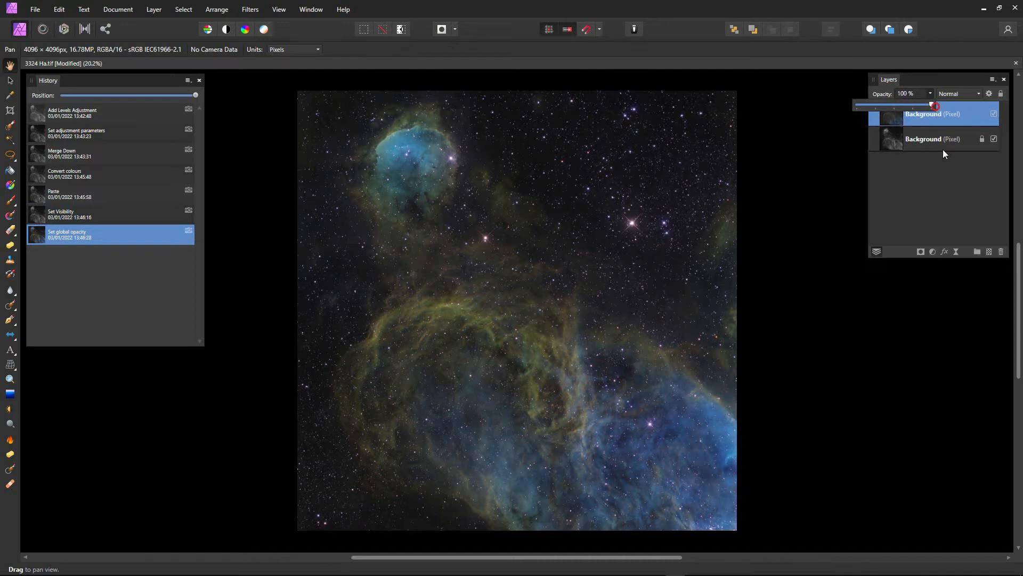
{"action": "left_click", "coordinate": [955, 371]}
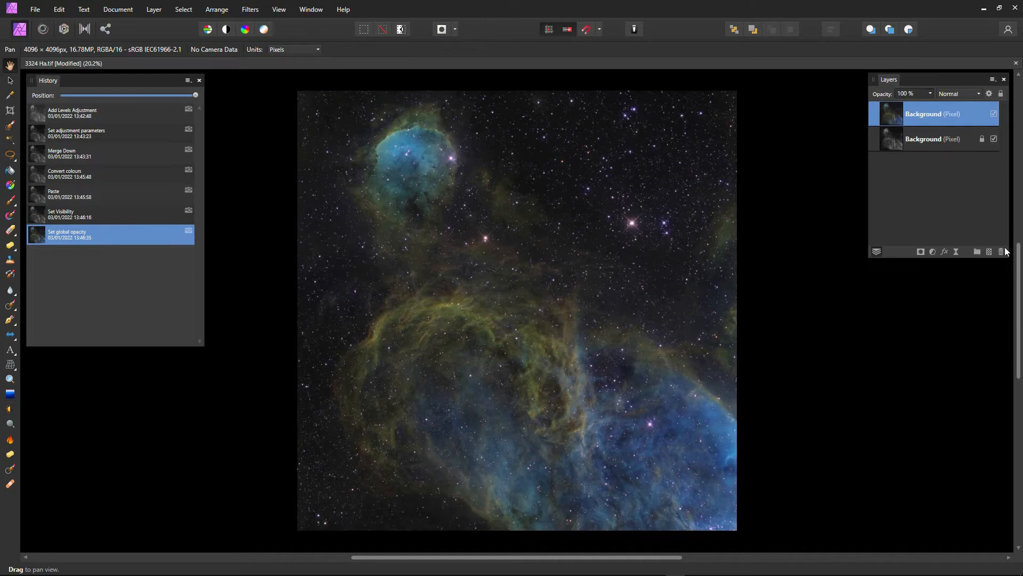
{"action": "left_click", "coordinate": [979, 94]}
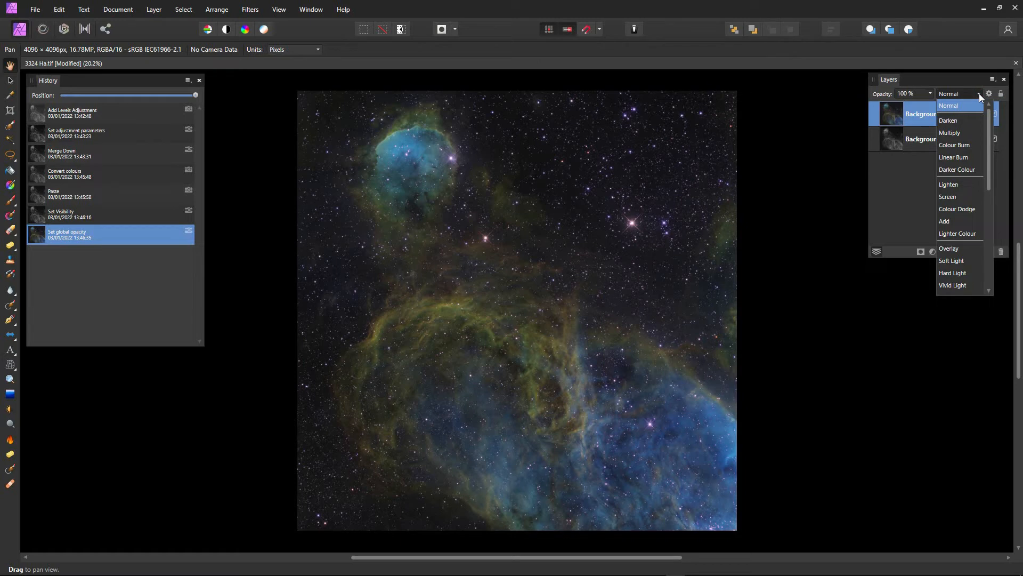
{"action": "left_click_drag", "start_coordinate": [989, 129], "coordinate": [990, 246]}
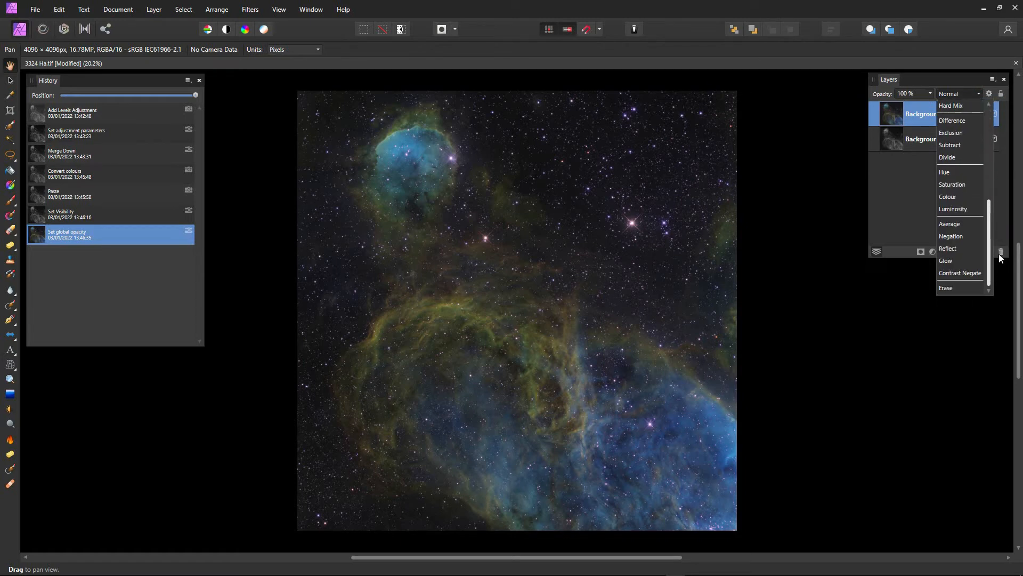
{"action": "left_click", "coordinate": [947, 197]}
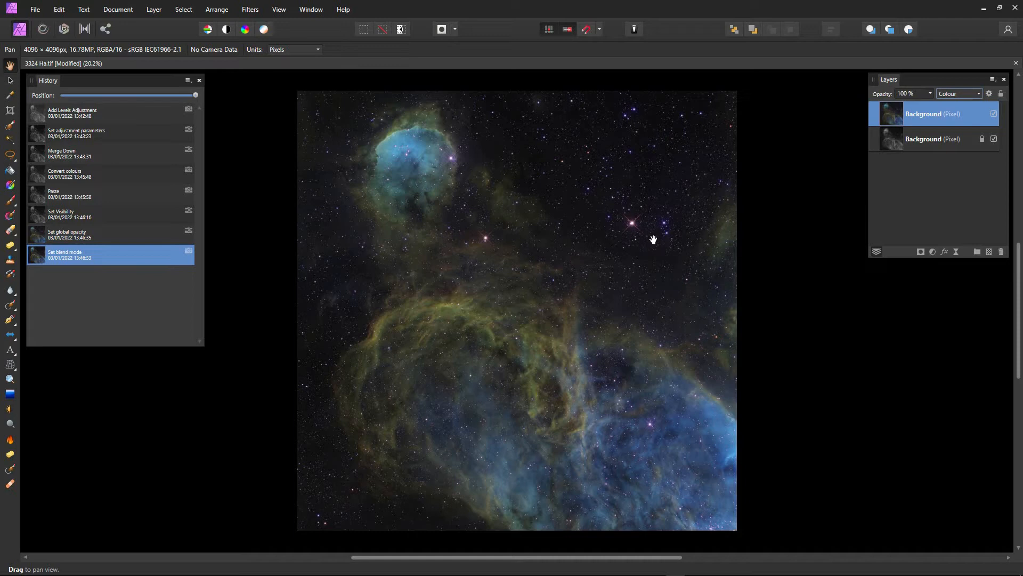
- Rename the upper colour layer as SHO and the greyscale background layer as Ha
{"action": "double_click", "coordinate": [927, 114]}
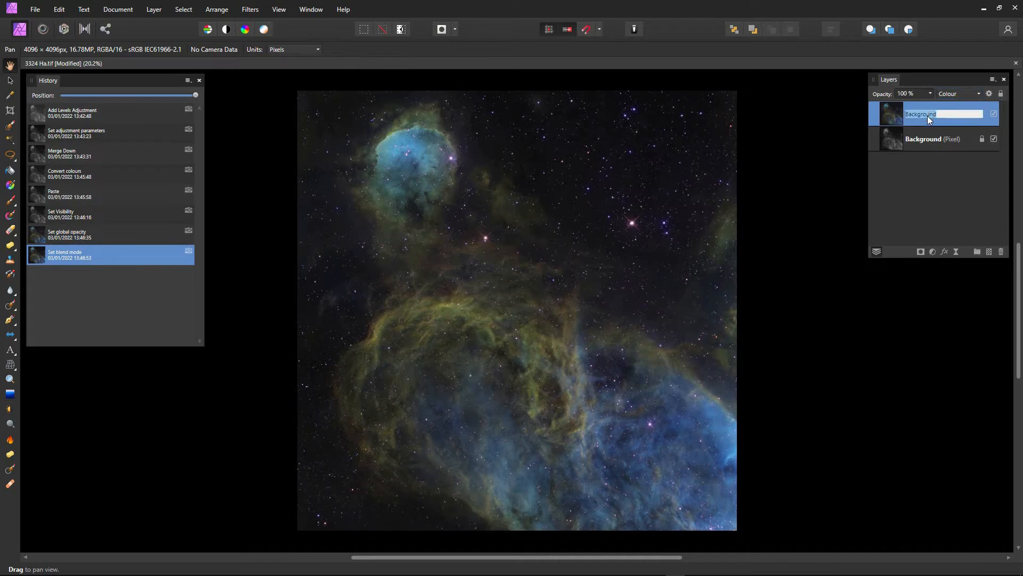
{"action": "type", "text": "SHO"}
{"action": "key", "text": "Return"}
{"action": "double_click", "coordinate": [925, 139]}
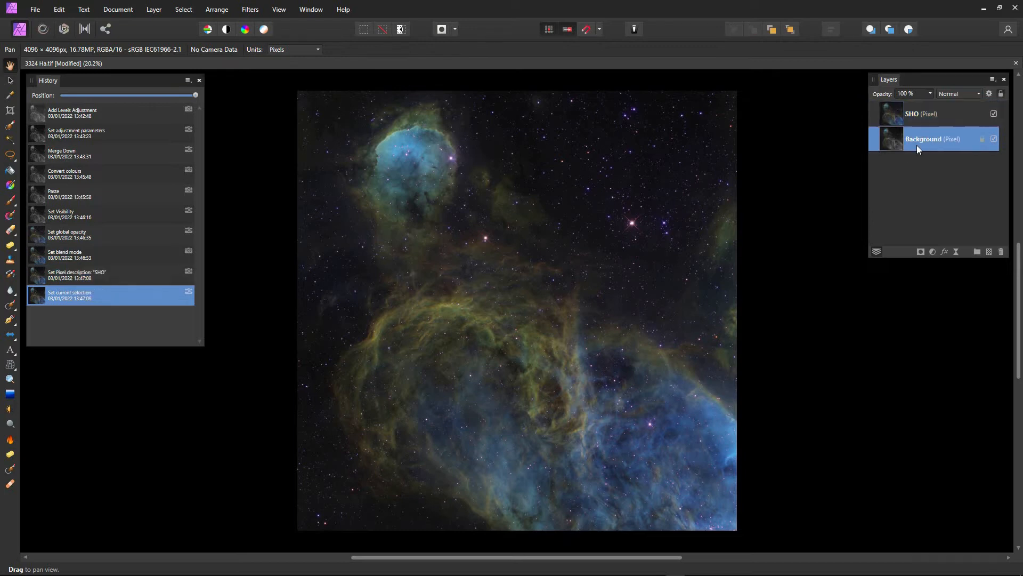
{"action": "type", "text": "Ha"}
{"action": "key", "text": "Return"}
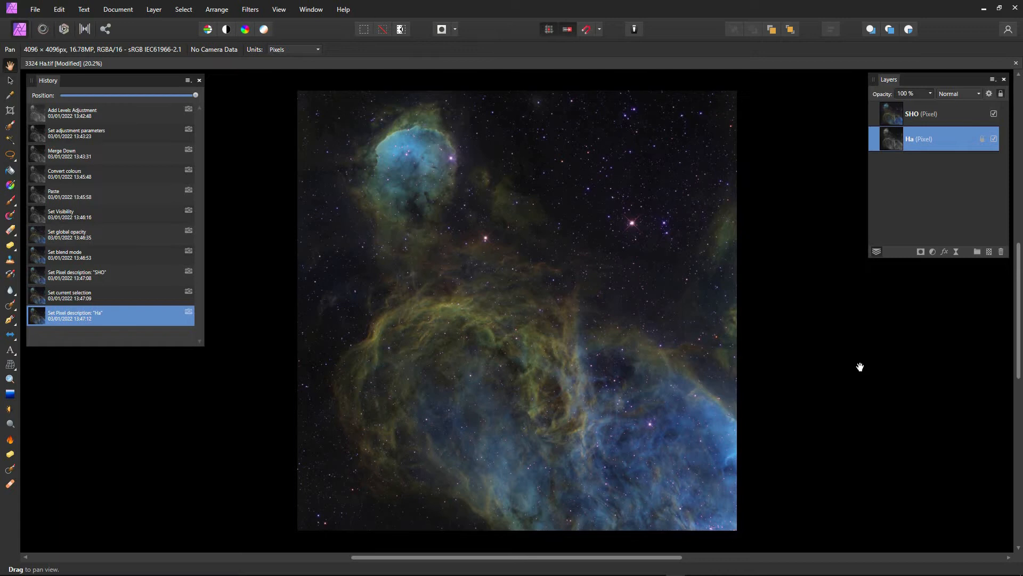
- Add a Selective Colour adjustment layer above the SHO layer
{"action": "left_click", "coordinate": [912, 115]}
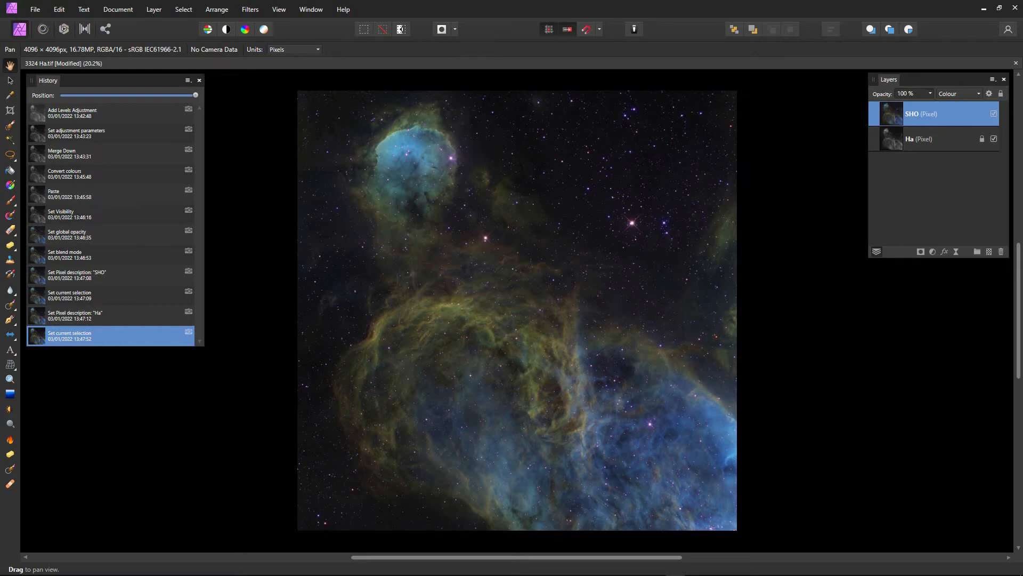
{"action": "left_click_drag", "start_coordinate": [1022, 95], "coordinate": [709, 70]}
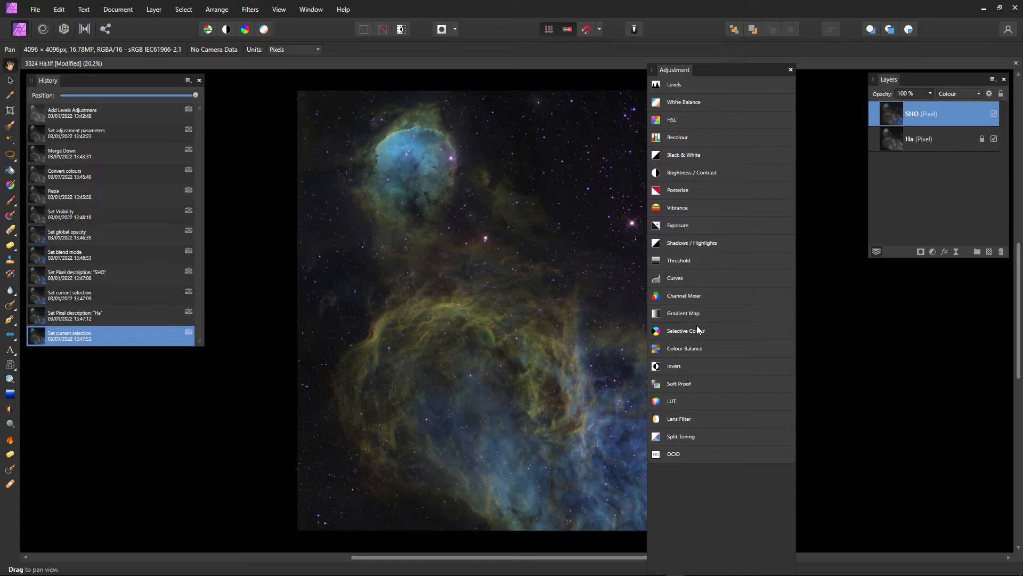
{"action": "left_click_drag", "start_coordinate": [703, 69], "coordinate": [1022, 88]}
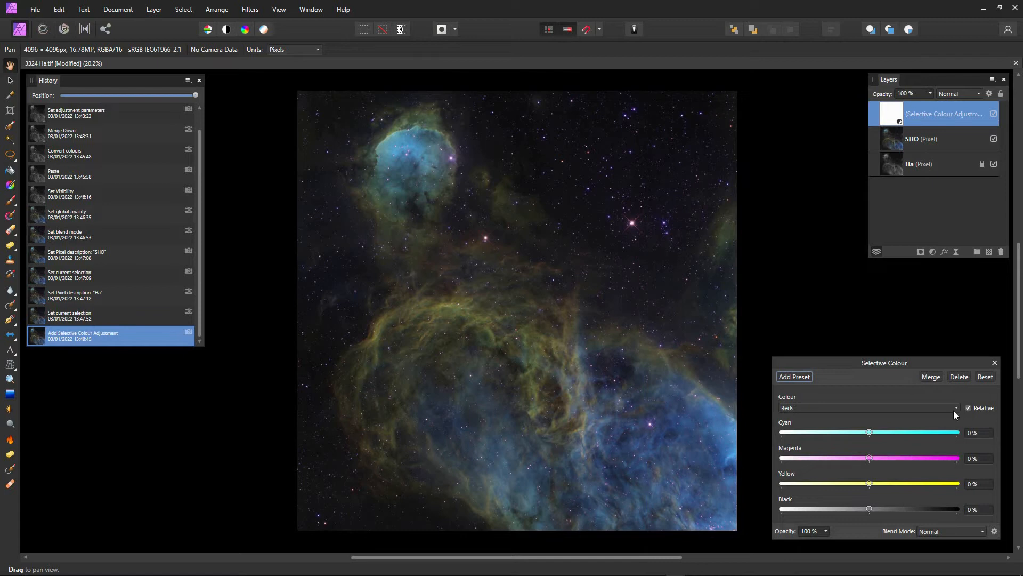
- In the Selective Colour adjustment, set Cyan to -100% for Reds, trying other slider values and leaving Magenta, Yellow and Black at 0%
{"action": "left_click", "coordinate": [956, 408]}
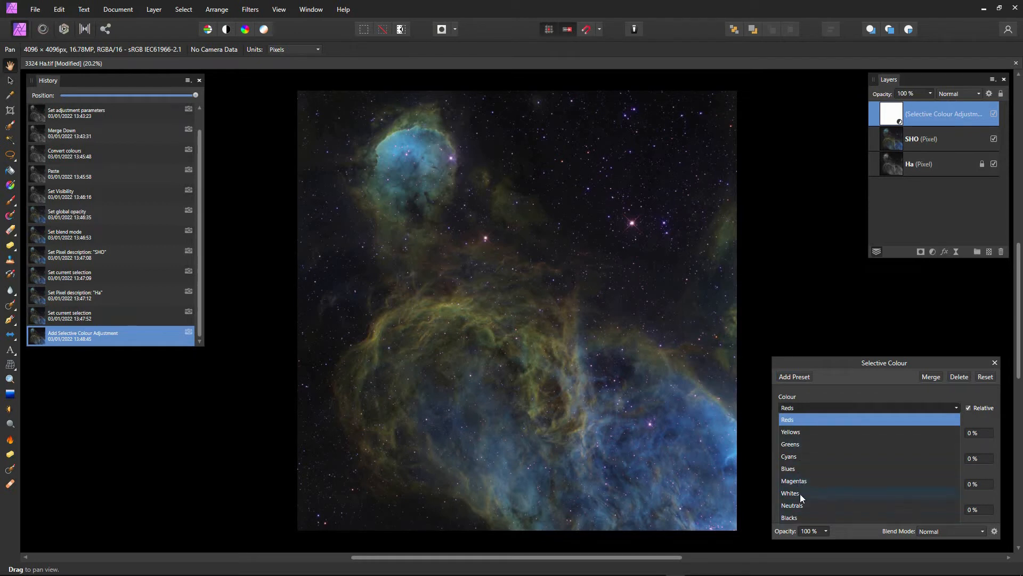
{"action": "left_click", "coordinate": [802, 408]}
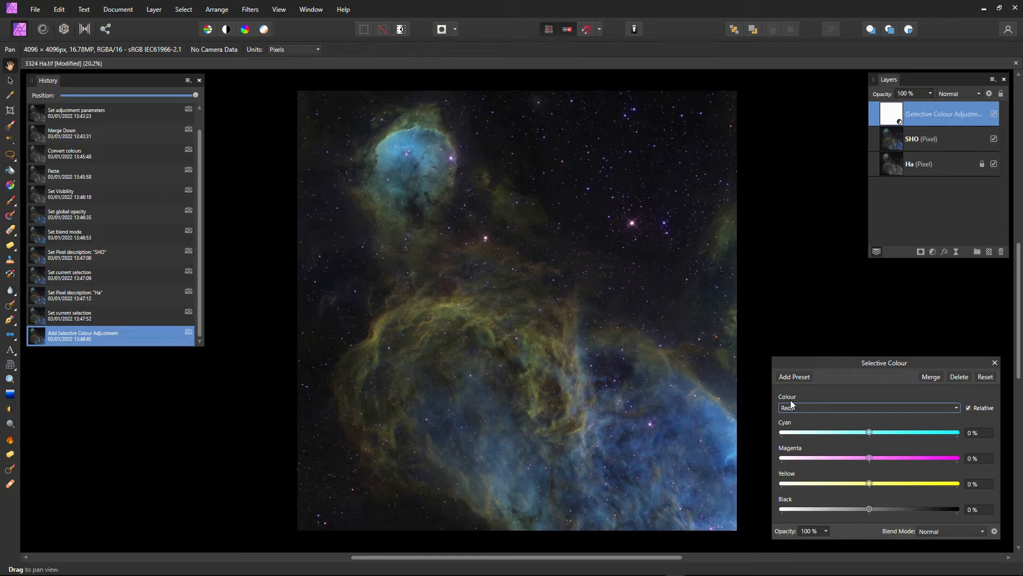
{"action": "left_click_drag", "start_coordinate": [869, 431], "coordinate": [989, 430]}
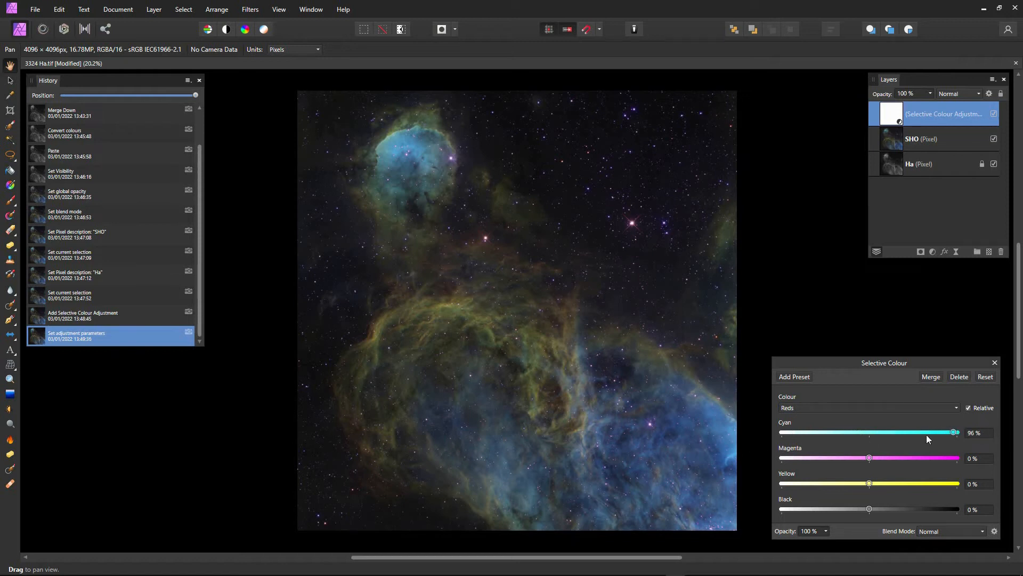
{"action": "left_click_drag", "start_coordinate": [927, 434], "coordinate": [749, 443]}
{"action": "left_click_drag", "start_coordinate": [869, 458], "coordinate": [874, 501]}
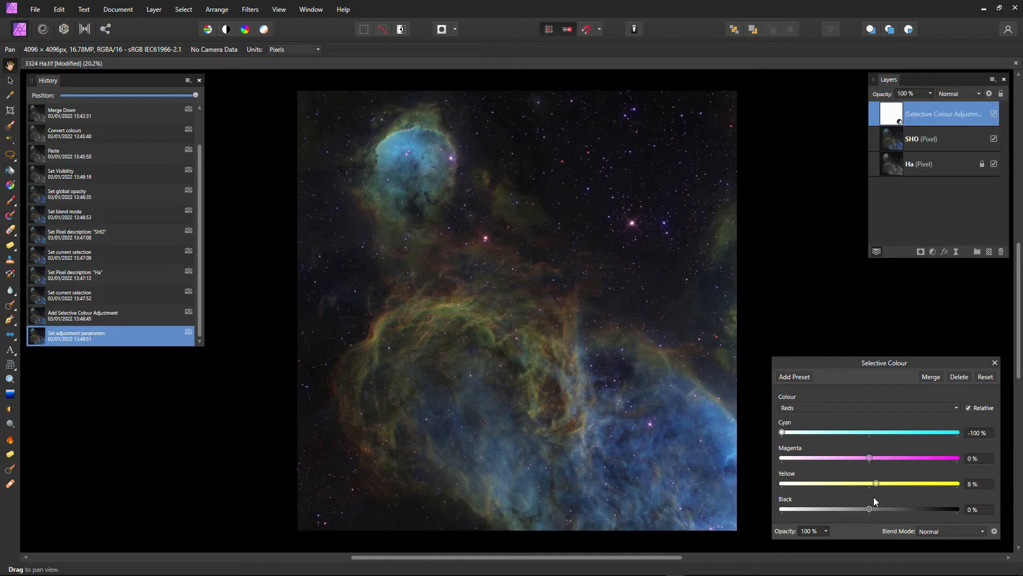
- For Yellows in the Selective Colour adjustment, set Cyan to -88%, Magenta to 11% and Yellow to 4%
{"action": "left_click", "coordinate": [957, 407]}
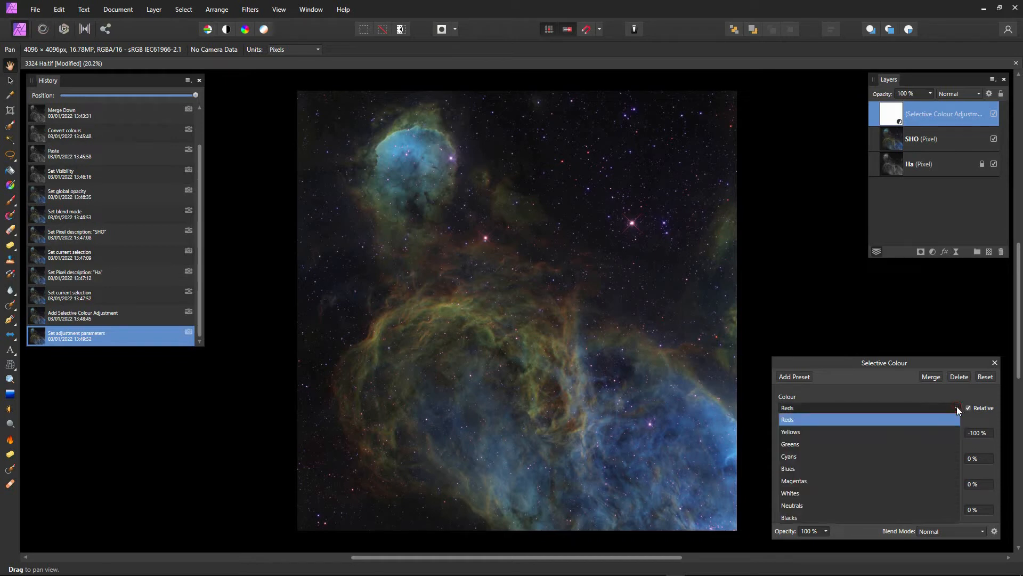
{"action": "left_click", "coordinate": [849, 432]}
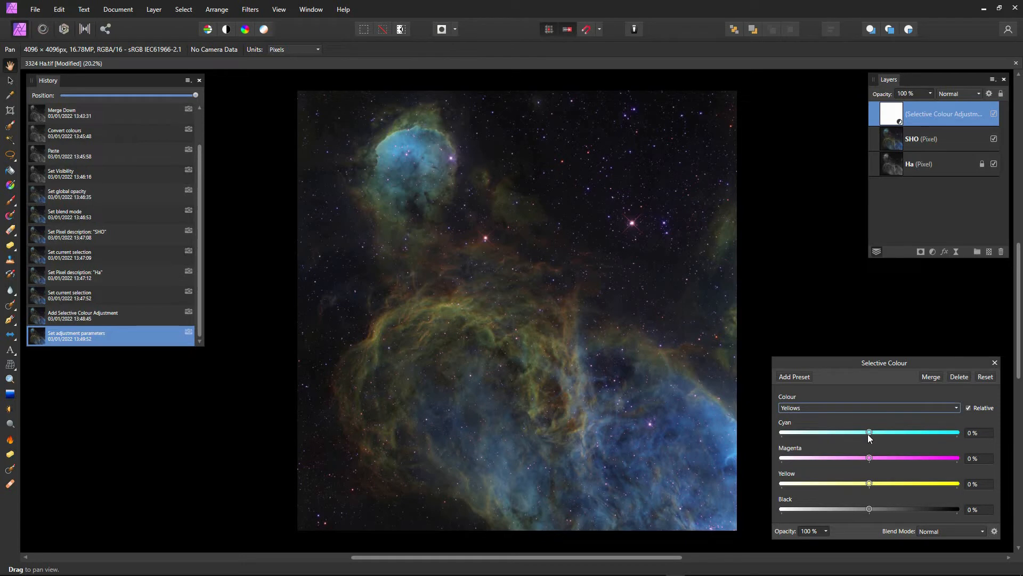
{"action": "left_click_drag", "start_coordinate": [868, 433], "coordinate": [852, 430]}
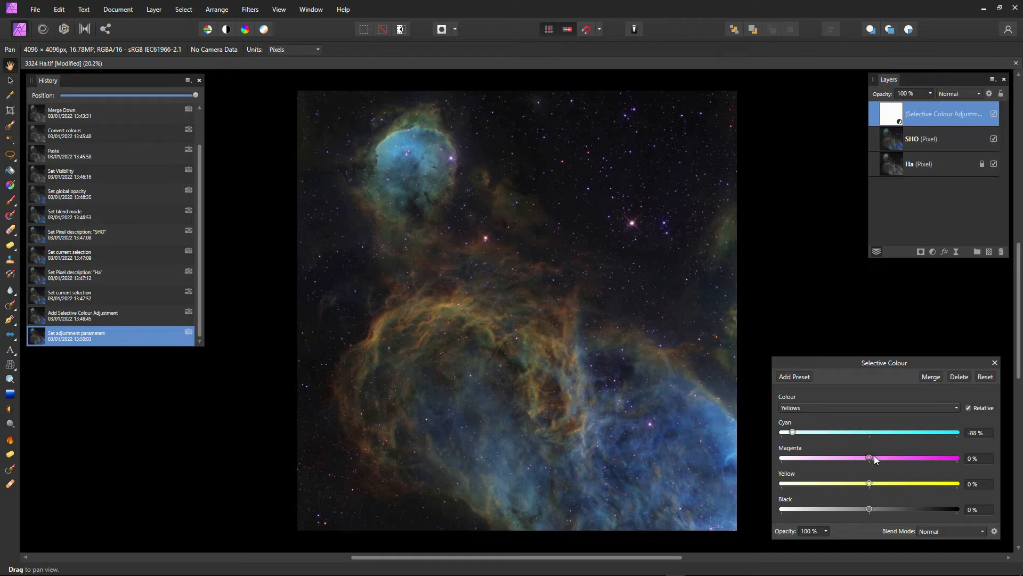
{"action": "mouse_move", "coordinate": [870, 458]}
{"action": "left_mouse_down"}
{"action": "mouse_move", "coordinate": [912, 454]}
{"action": "mouse_move", "coordinate": [889, 456]}
{"action": "left_mouse_up"}
{"action": "mouse_move", "coordinate": [870, 483]}
{"action": "left_mouse_down"}
{"action": "mouse_move", "coordinate": [773, 485]}
{"action": "mouse_move", "coordinate": [999, 487]}
{"action": "mouse_move", "coordinate": [756, 510]}
{"action": "mouse_move", "coordinate": [883, 503]}
{"action": "mouse_move", "coordinate": [872, 501]}
{"action": "left_mouse_up"}
- For Greens in the Selective Colour adjustment, set Cyan to -17% and keep Magenta at 0%
{"action": "left_click", "coordinate": [957, 408]}
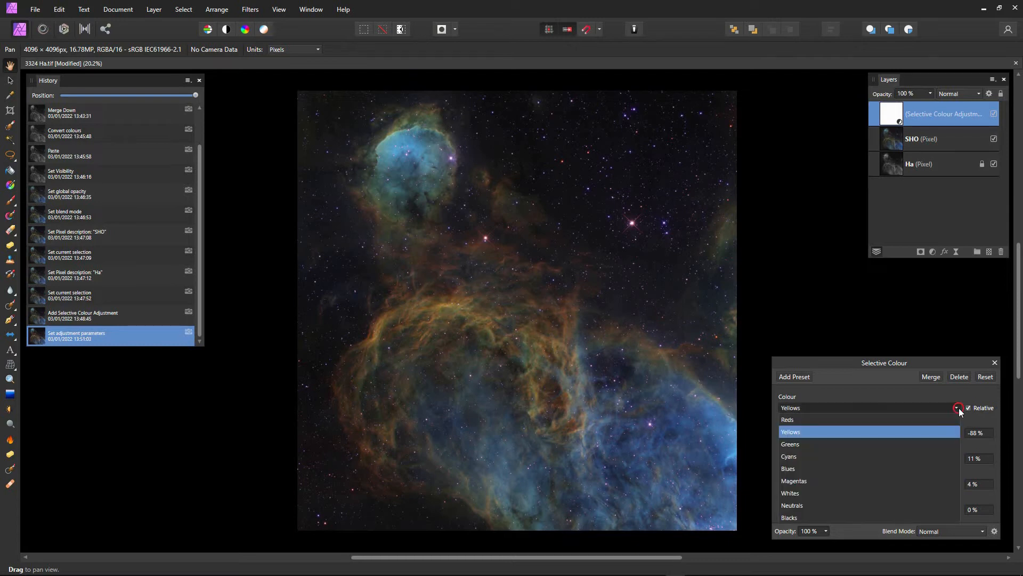
{"action": "left_click", "coordinate": [815, 446]}
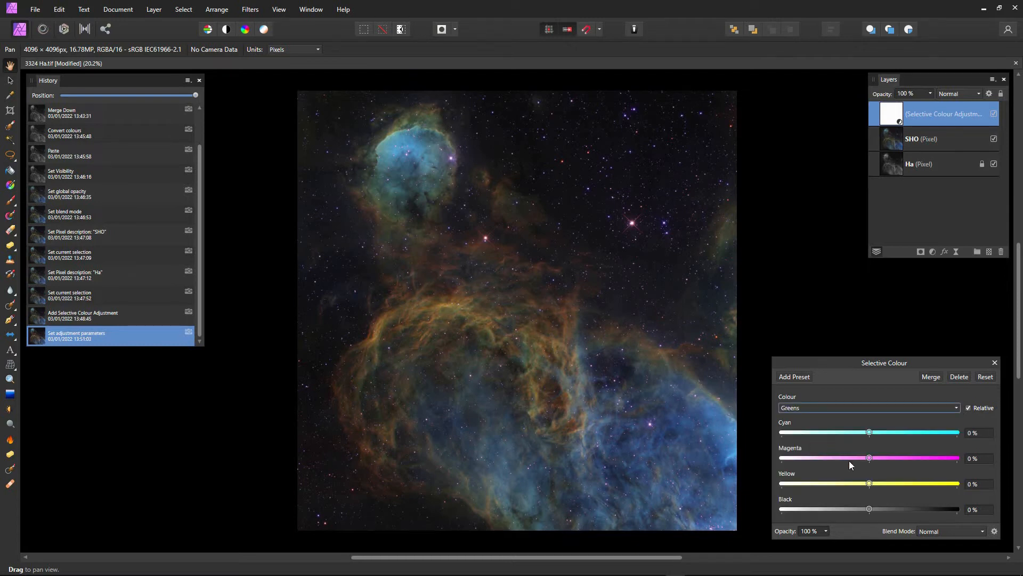
{"action": "mouse_move", "coordinate": [868, 433]}
{"action": "left_mouse_down"}
{"action": "mouse_move", "coordinate": [753, 432]}
{"action": "mouse_move", "coordinate": [865, 443]}
{"action": "left_mouse_up"}
{"action": "scroll", "coordinate": [406, 198], "scroll_direction": "up", "scroll_amount": 1}
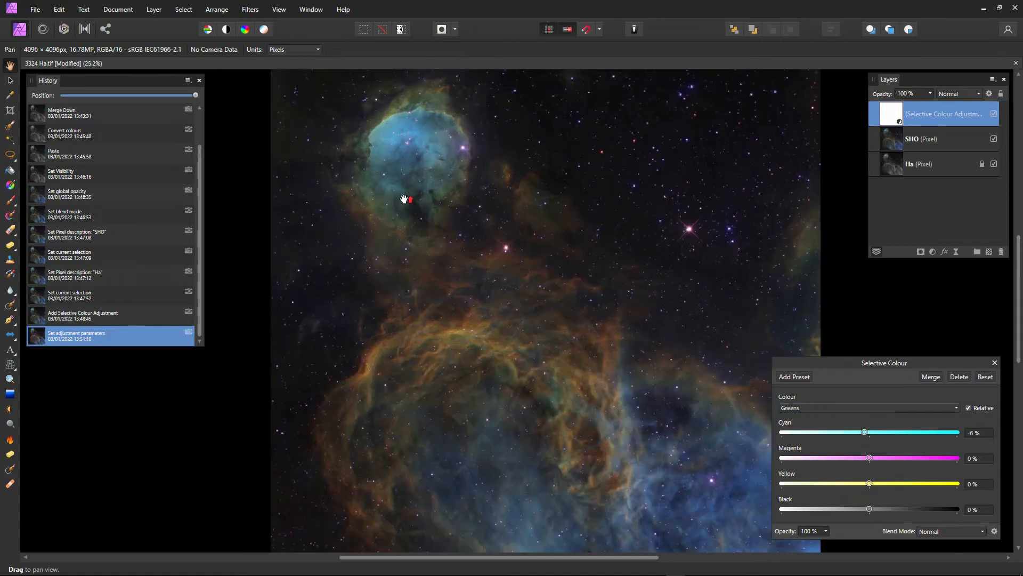
{"action": "left_click_drag", "start_coordinate": [863, 430], "coordinate": [650, 437]}
{"action": "left_click", "coordinate": [854, 432]}
{"action": "mouse_move", "coordinate": [870, 457]}
{"action": "left_mouse_down"}
{"action": "mouse_move", "coordinate": [729, 458]}
{"action": "mouse_move", "coordinate": [955, 465]}
{"action": "mouse_move", "coordinate": [781, 463]}
{"action": "mouse_move", "coordinate": [870, 468]}
{"action": "left_mouse_up"}
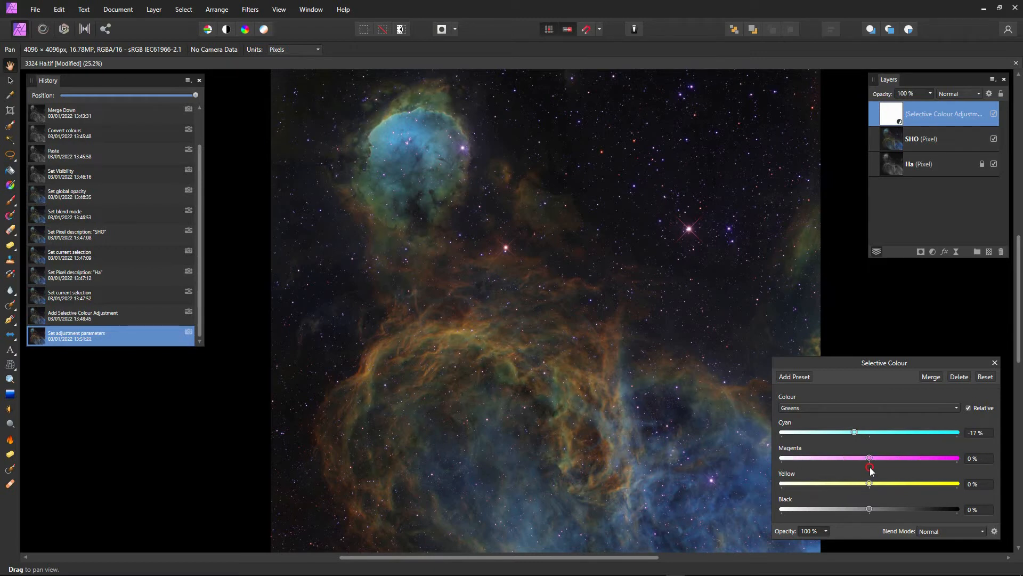
- For Cyans in the Selective Colour adjustment, set Magenta to -6% and keep Cyan at 0%
{"action": "left_click", "coordinate": [958, 408]}
{"action": "left_click", "coordinate": [802, 456]}
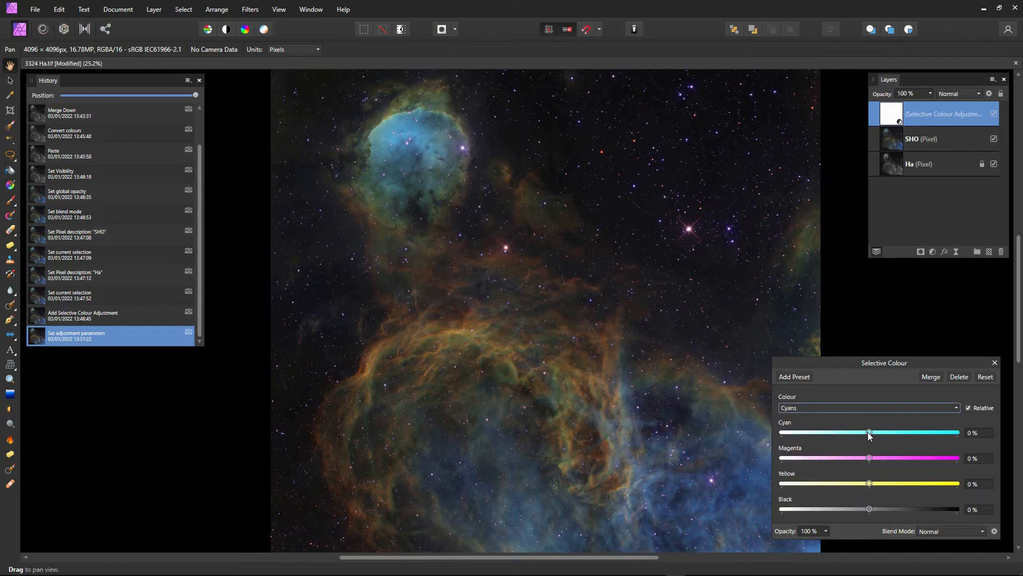
{"action": "left_click_drag", "start_coordinate": [870, 432], "coordinate": [864, 462]}
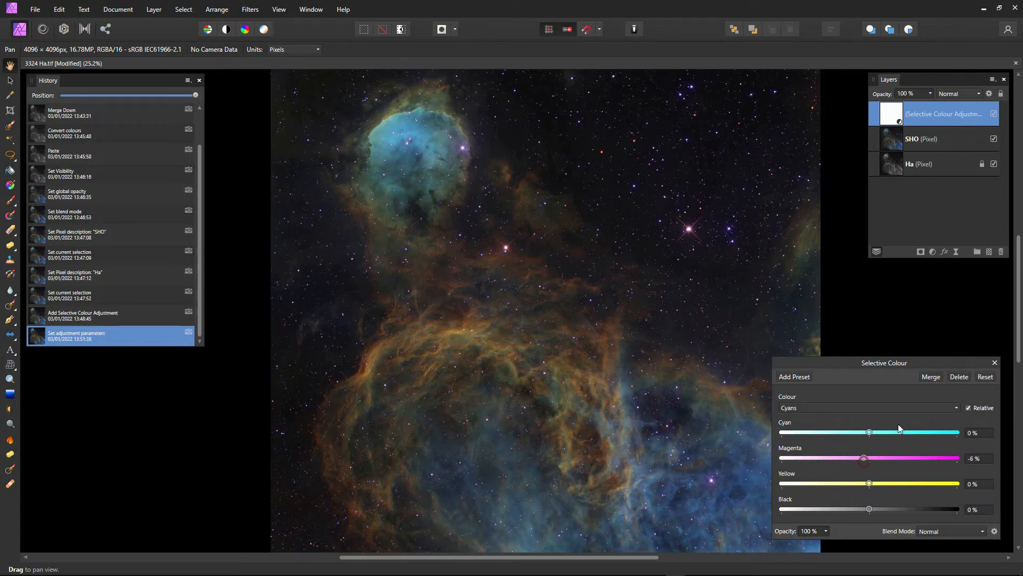
- For Blues in the Selective Colour adjustment, set Cyan to -2%
{"action": "left_click", "coordinate": [955, 408]}
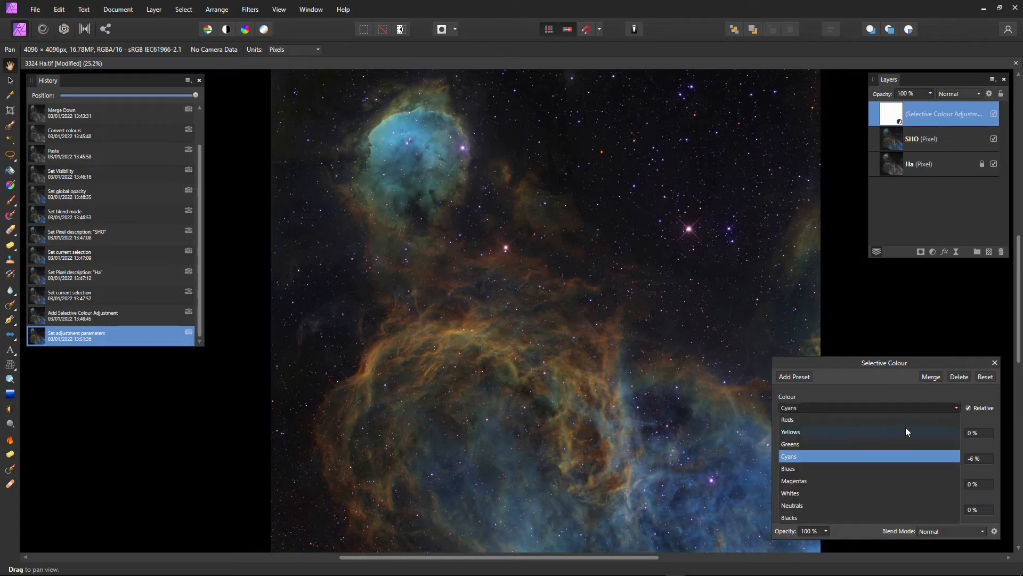
{"action": "left_click", "coordinate": [830, 469]}
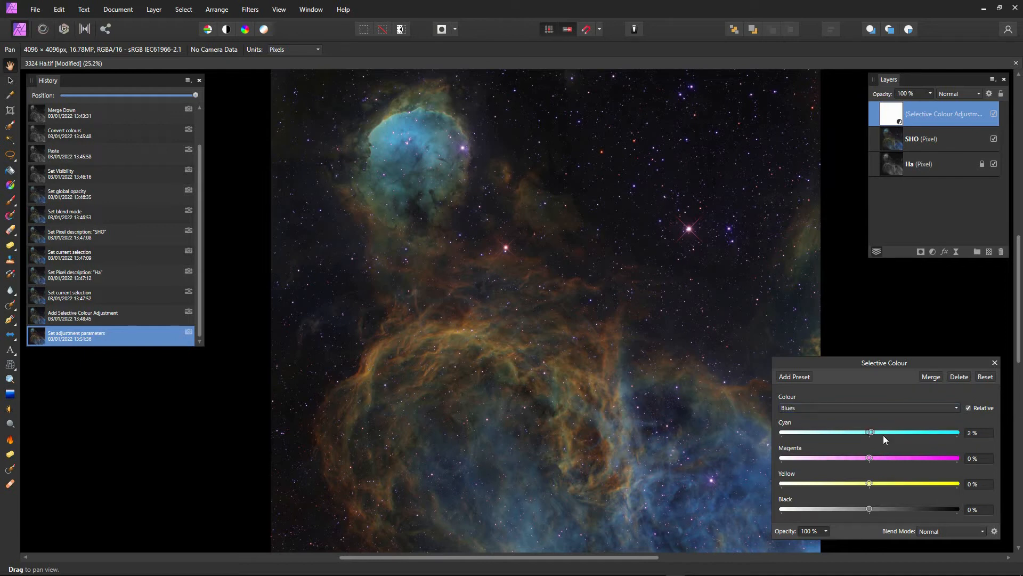
{"action": "mouse_move", "coordinate": [884, 435]}
{"action": "left_mouse_down"}
{"action": "mouse_move", "coordinate": [843, 439]}
{"action": "mouse_move", "coordinate": [867, 441]}
{"action": "left_mouse_up"}
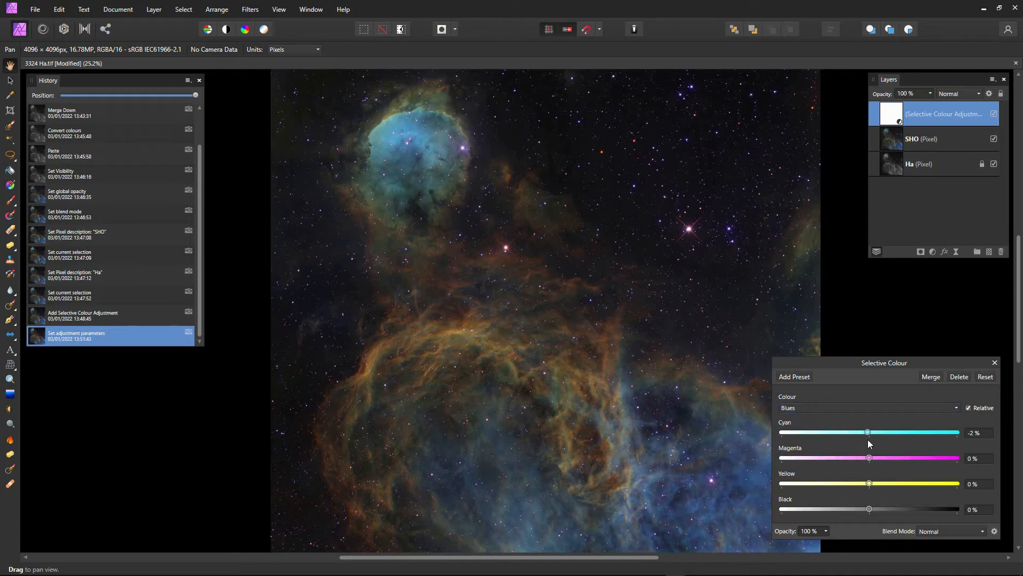
- Merge the Selective Colour adjustment into the SHO layer and inspect the recoloured nebula
{"action": "left_click", "coordinate": [932, 376]}
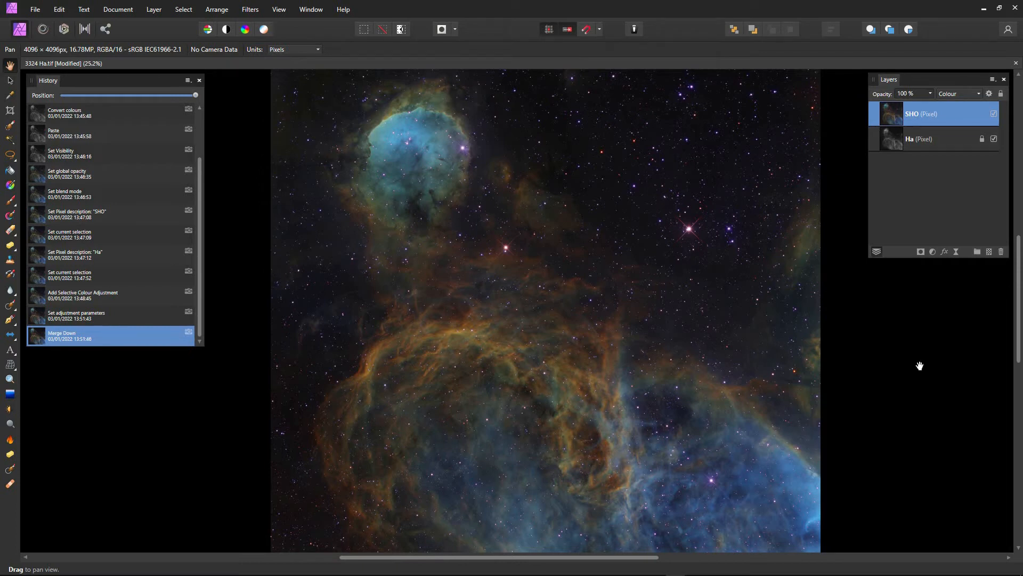
{"action": "scroll", "coordinate": [700, 403], "scroll_direction": "down", "scroll_amount": 2}
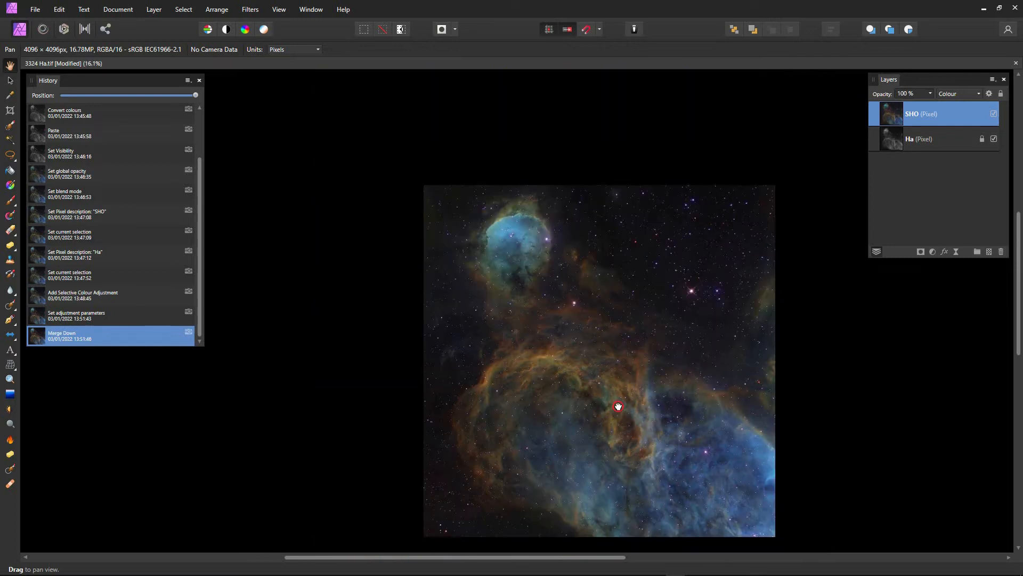
{"action": "left_click_drag", "start_coordinate": [619, 407], "coordinate": [566, 327]}
{"action": "scroll", "coordinate": [567, 327], "scroll_direction": "up", "scroll_amount": 2}
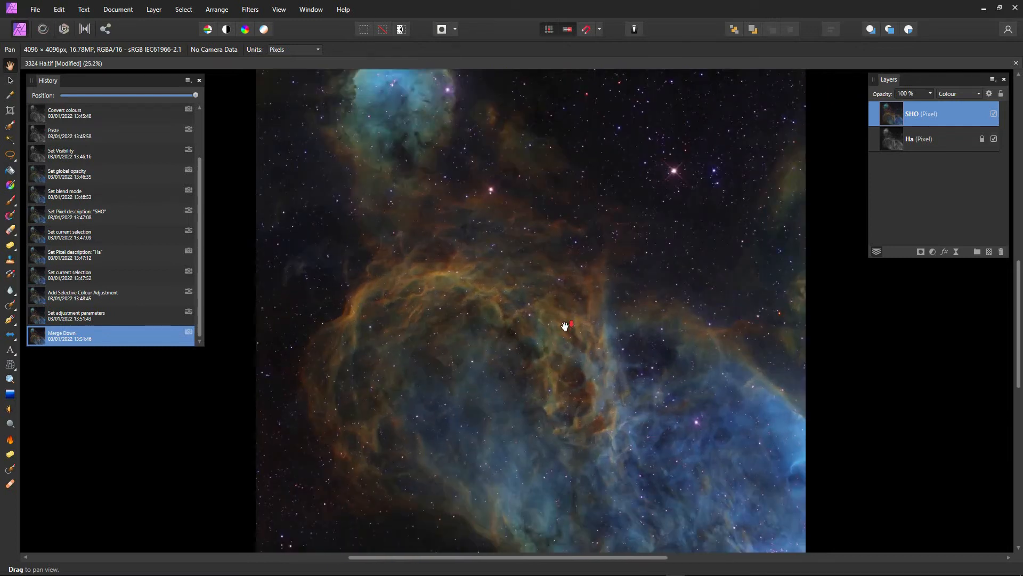
{"action": "scroll", "coordinate": [565, 326], "scroll_direction": "down", "scroll_amount": 1}
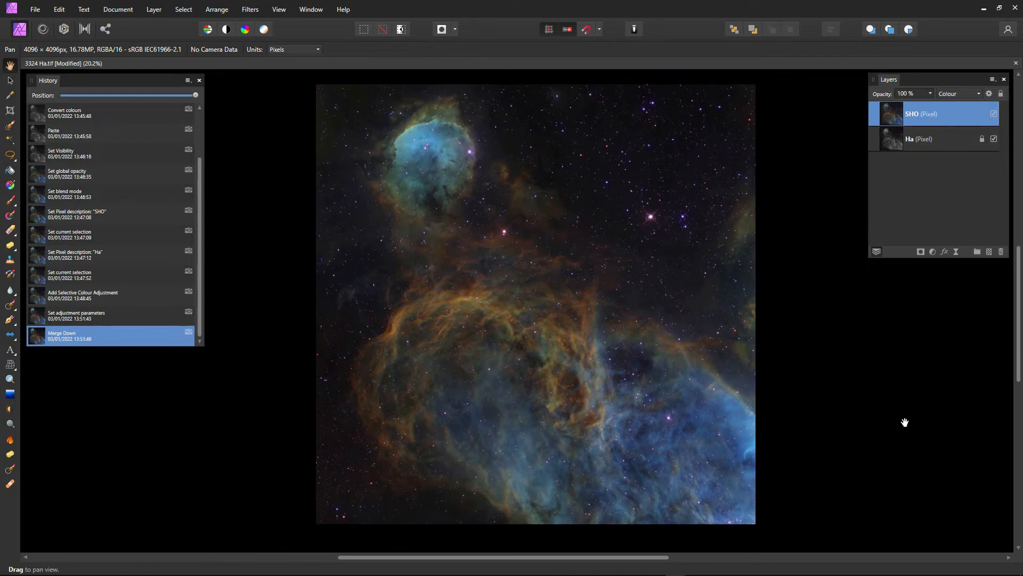
- Review the Affinity file save options and the TIFF and PSD export settings without saving or exporting
{"action": "left_click", "coordinate": [32, 10]}
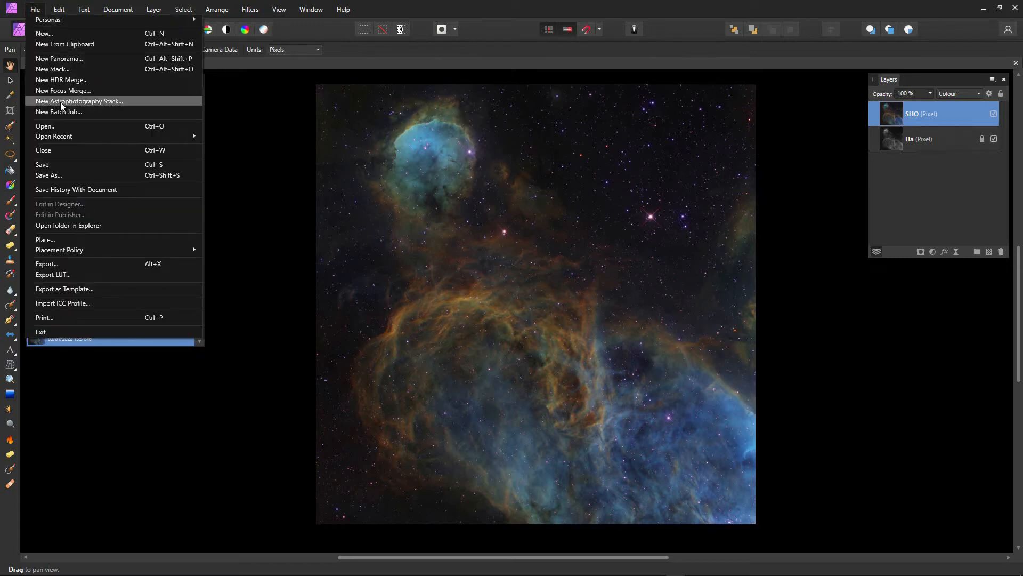
{"action": "left_click", "coordinate": [60, 176]}
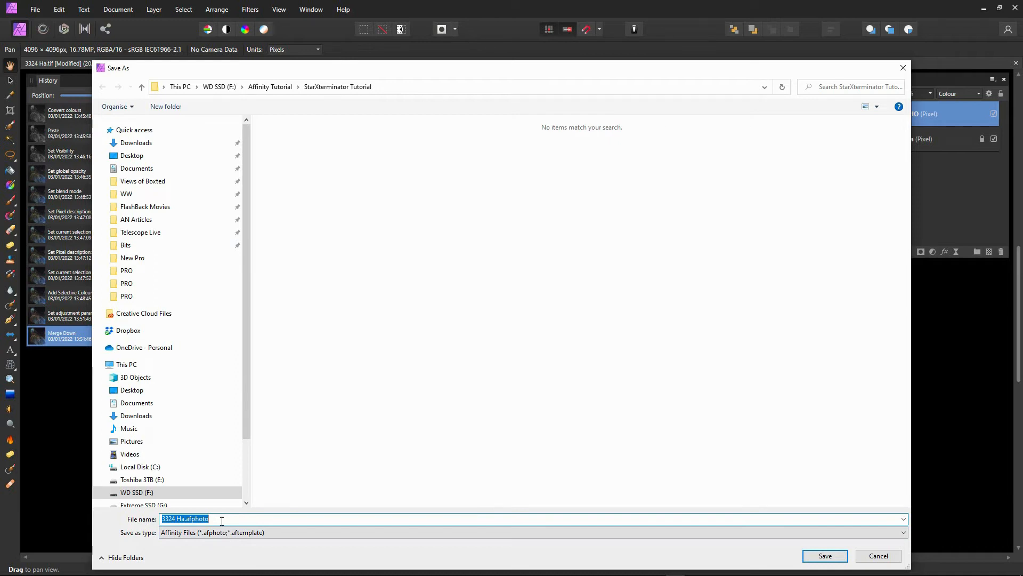
{"action": "left_click", "coordinate": [893, 558]}
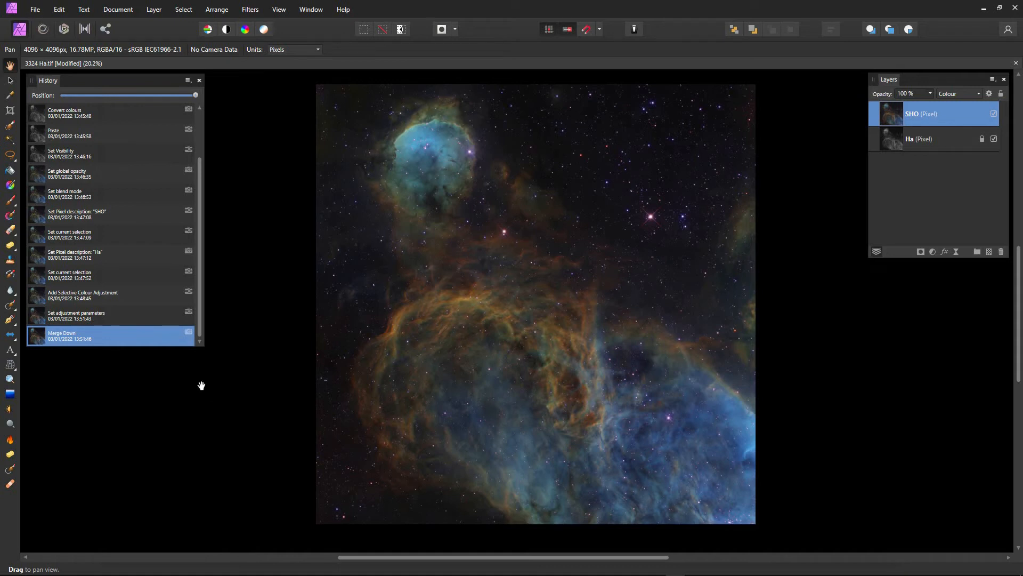
{"action": "left_click", "coordinate": [32, 11]}
{"action": "left_click", "coordinate": [43, 264]}
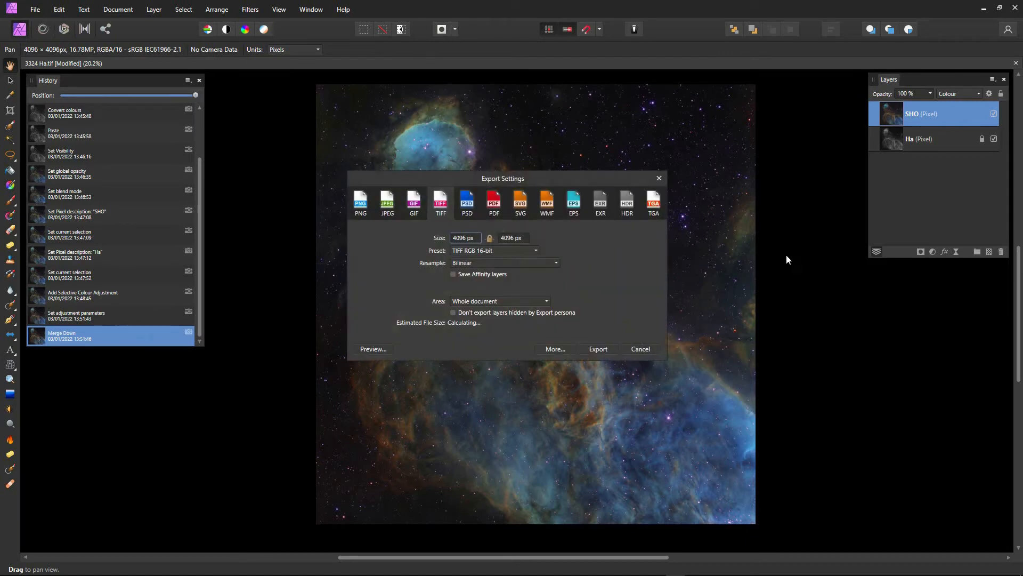
{"action": "left_click", "coordinate": [464, 207]}
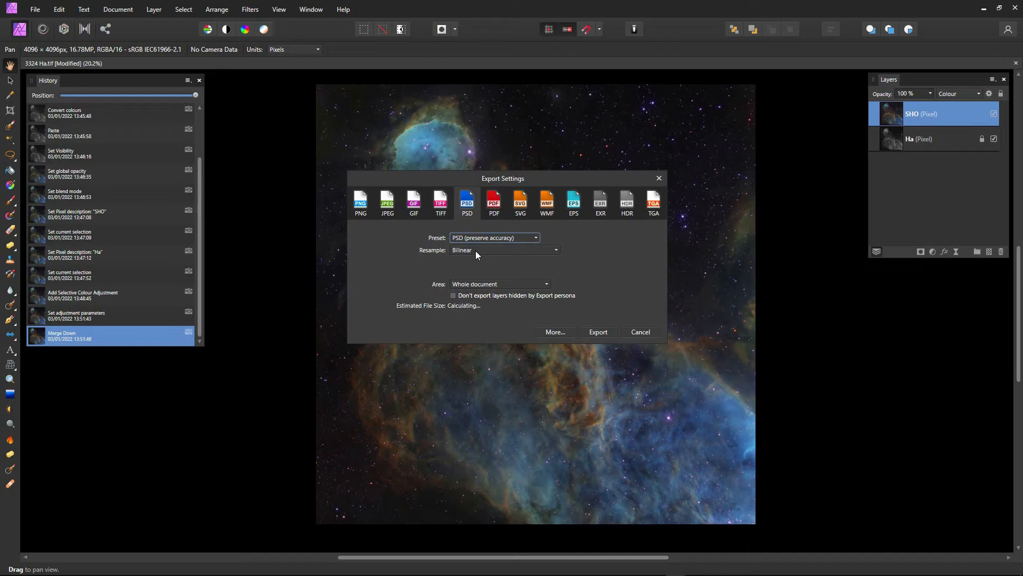
{"action": "left_click", "coordinate": [640, 332]}
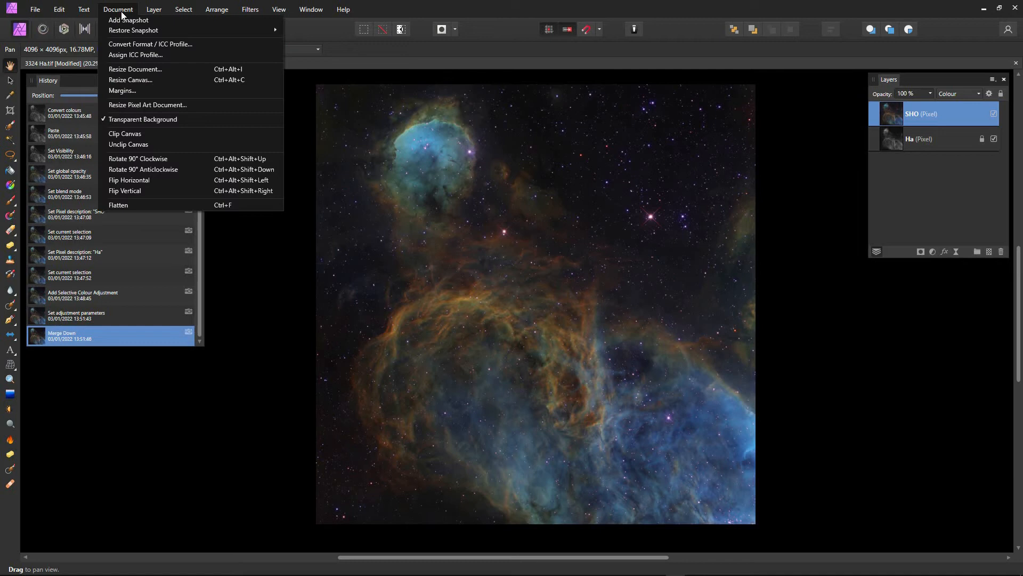
- Flatten the document and save it as an Affinity file named 3324 Ha-SHO in the StarXterminator Tutorial folder
{"action": "left_click", "coordinate": [114, 203]}
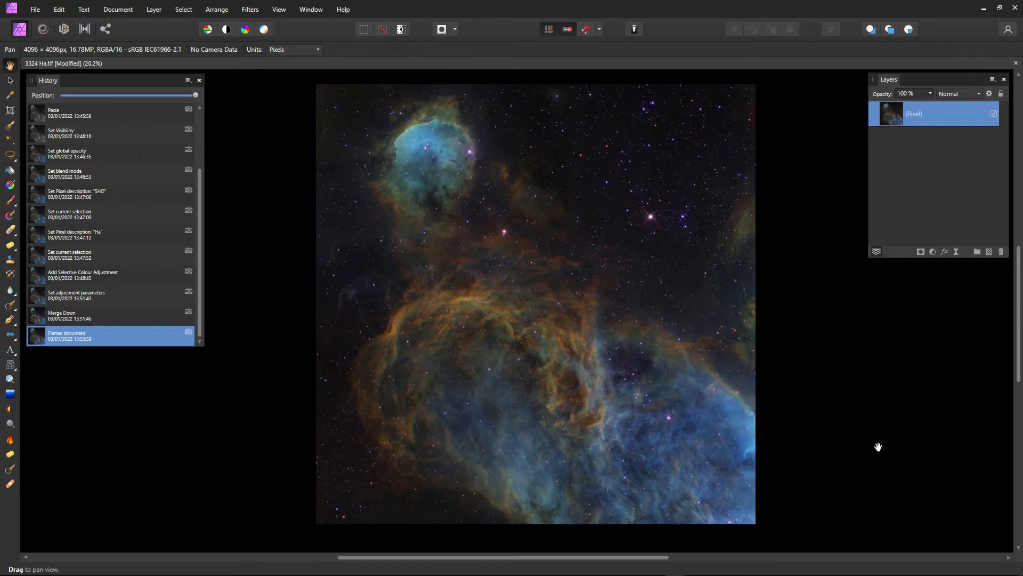
{"action": "left_click", "coordinate": [36, 11]}
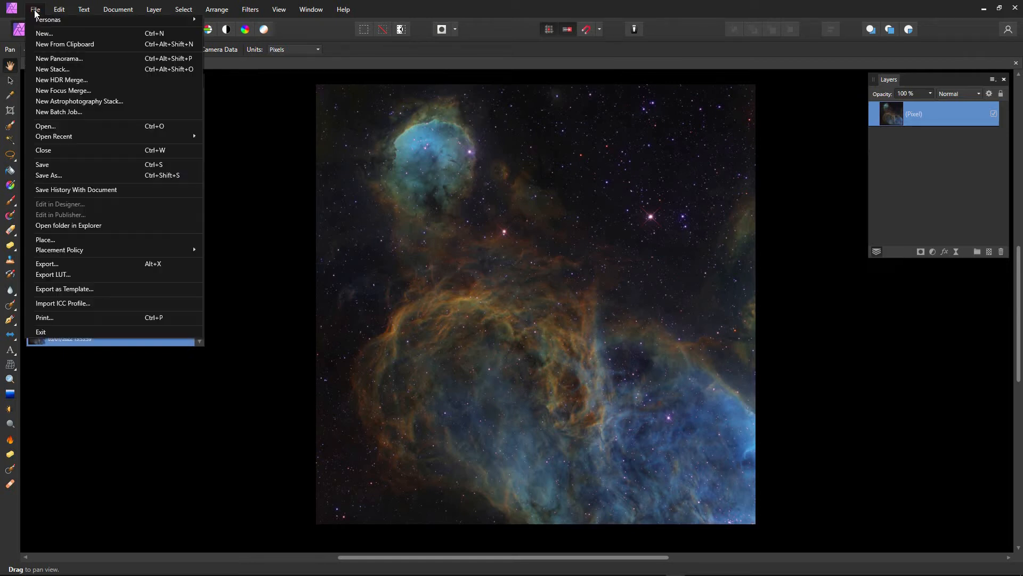
{"action": "left_click", "coordinate": [63, 175]}
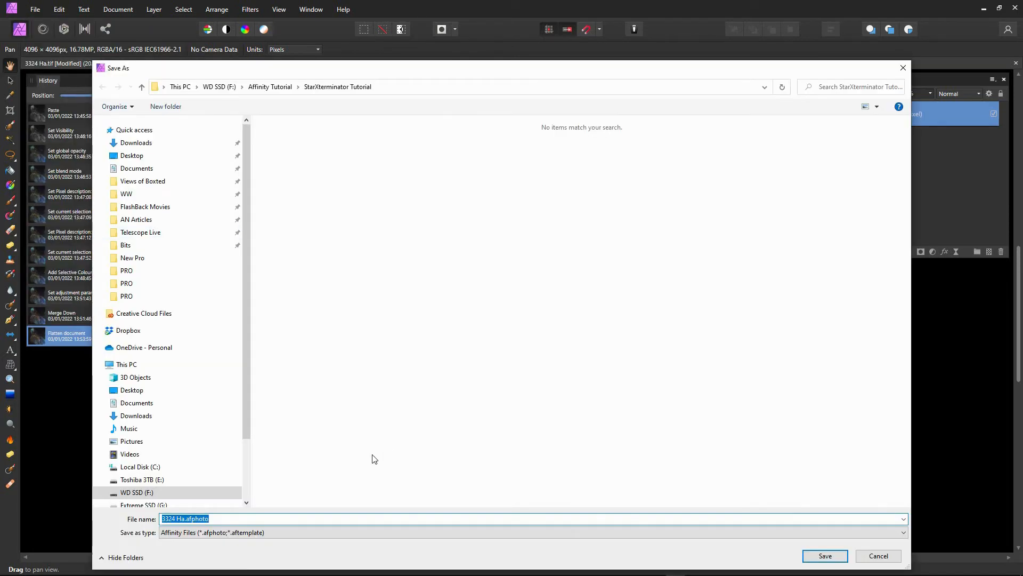
{"action": "left_click", "coordinate": [175, 519]}
{"action": "double_click", "coordinate": [184, 518]}
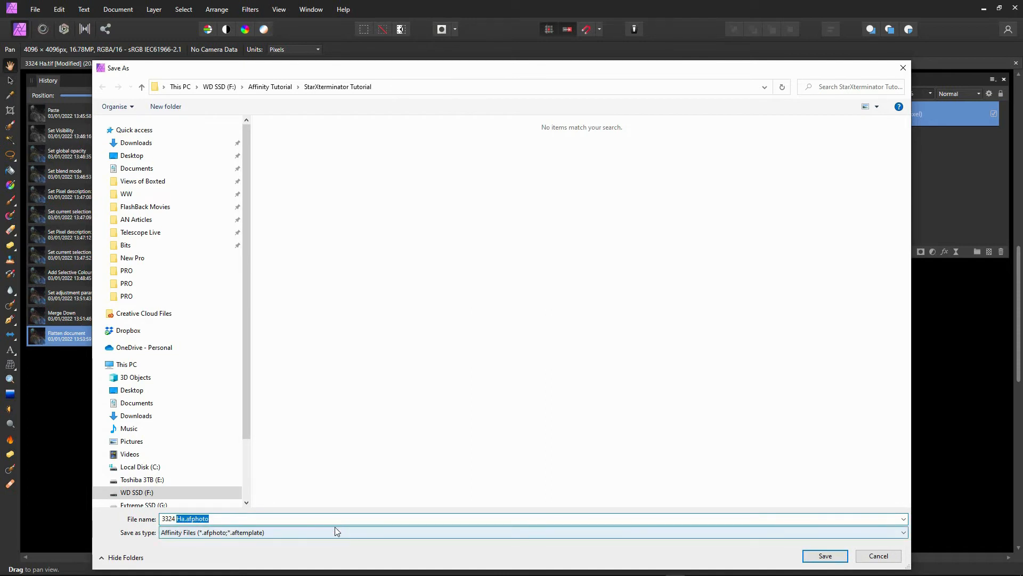
{"action": "type", "text": "Ha-SHO"}
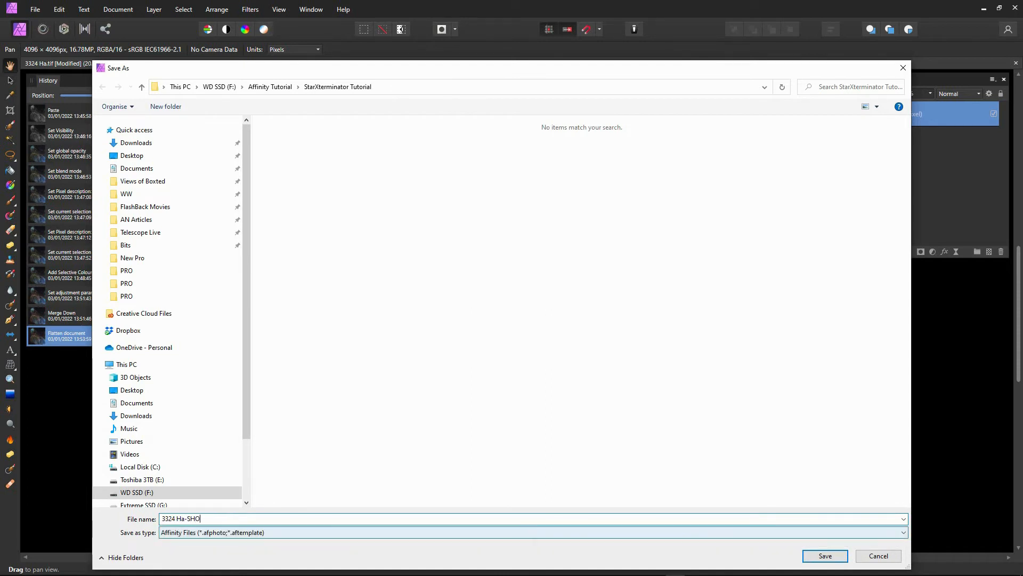
{"action": "left_click", "coordinate": [823, 556]}
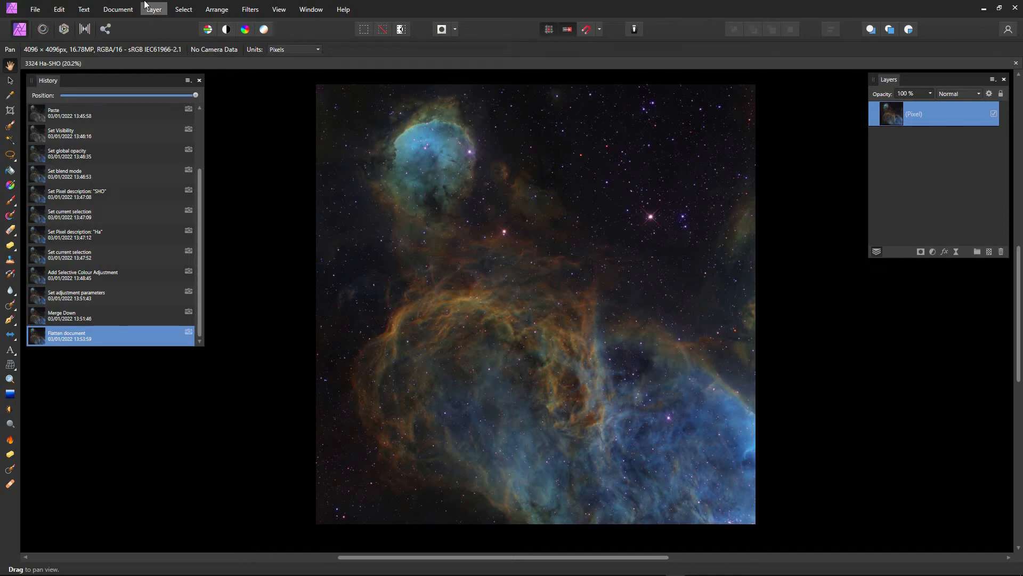
- Duplicate the flattened nebula layer and name the copy Reality Check
{"action": "left_click", "coordinate": [159, 10]}
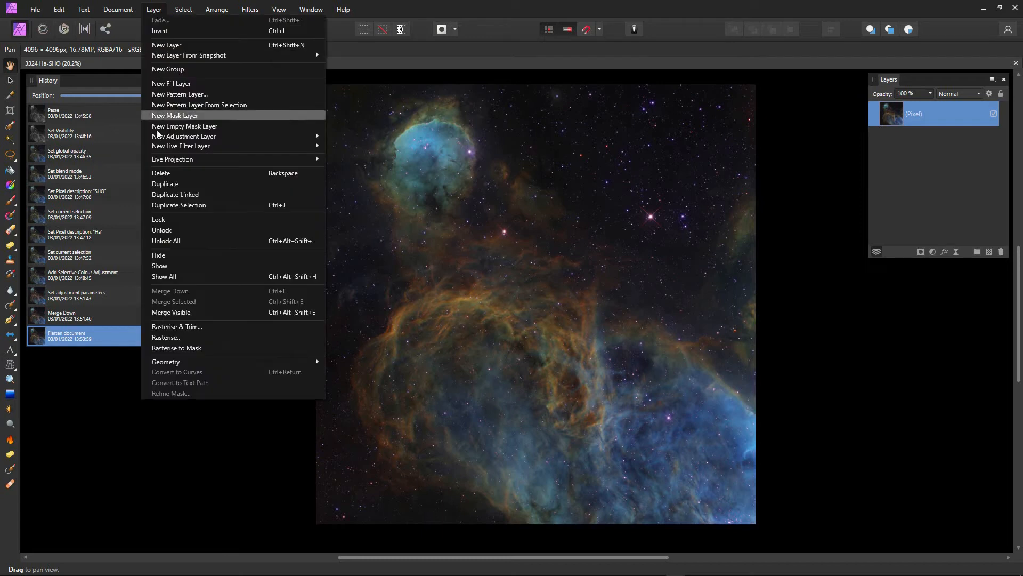
{"action": "left_click", "coordinate": [166, 183]}
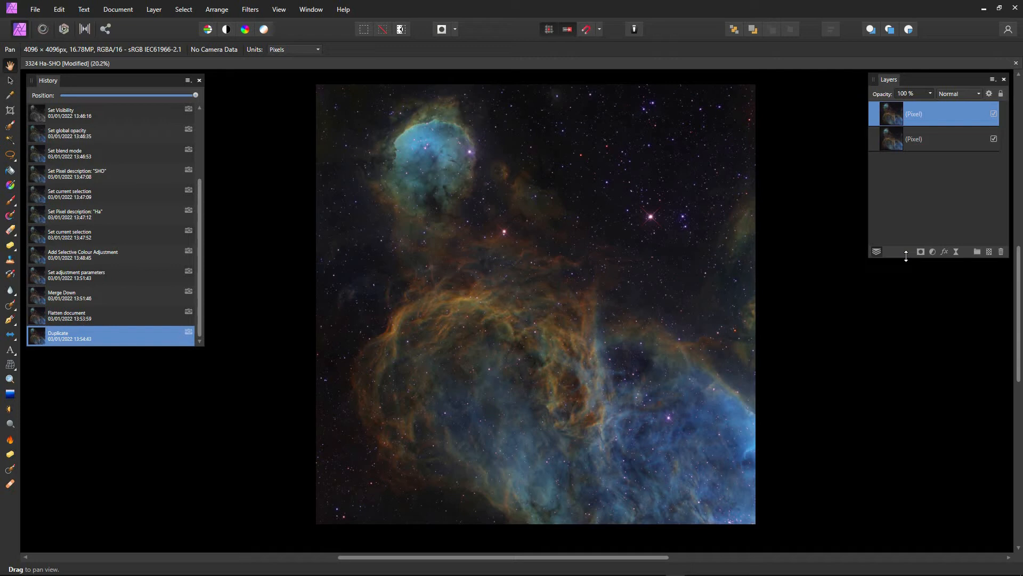
{"action": "double_click", "coordinate": [917, 114]}
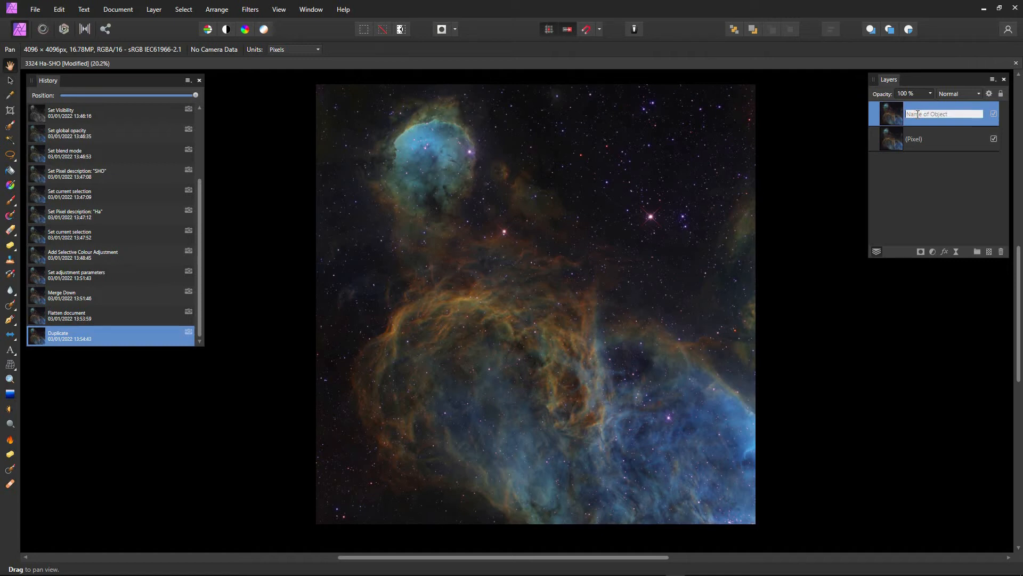
{"action": "type", "text": "Rea"}
{"action": "type", "text": "lly"}
{"action": "type", "text": " Check"}
{"action": "key", "text": "Return"}
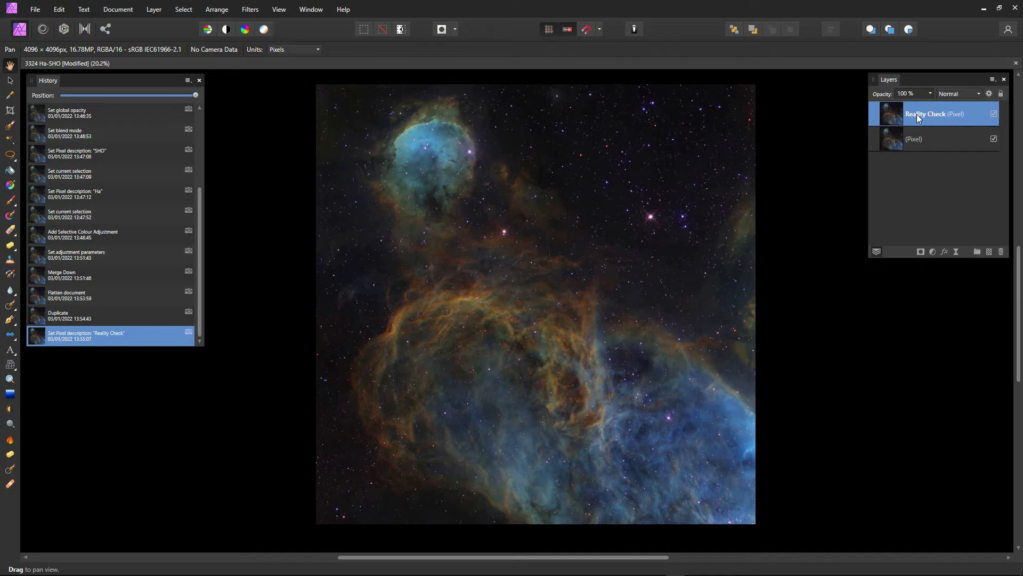
- Run the RC-Astro StarXTerminator plugin on the unnamed layer below Reality Check
{"action": "left_click", "coordinate": [937, 138]}
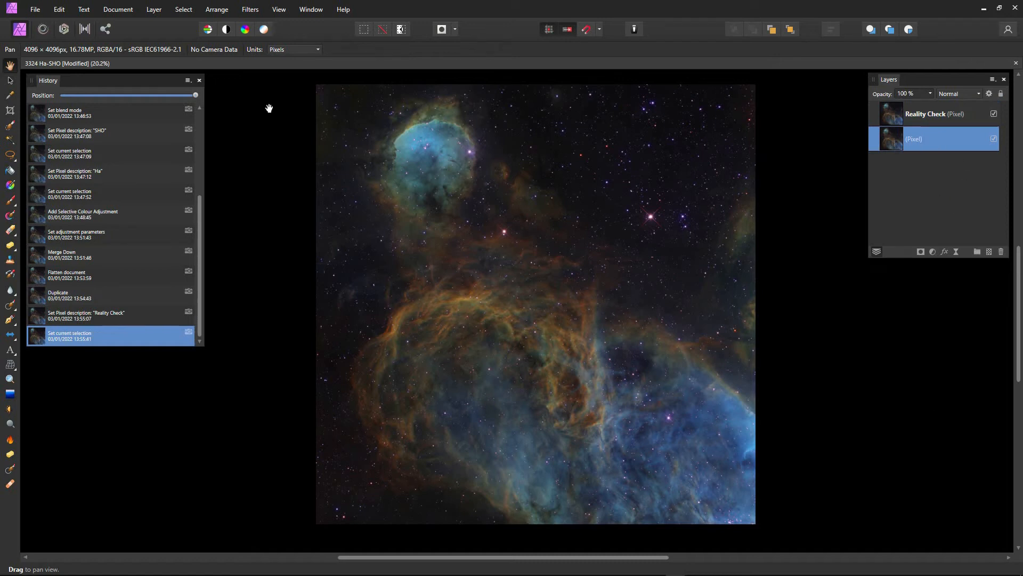
{"action": "left_click", "coordinate": [251, 10]}
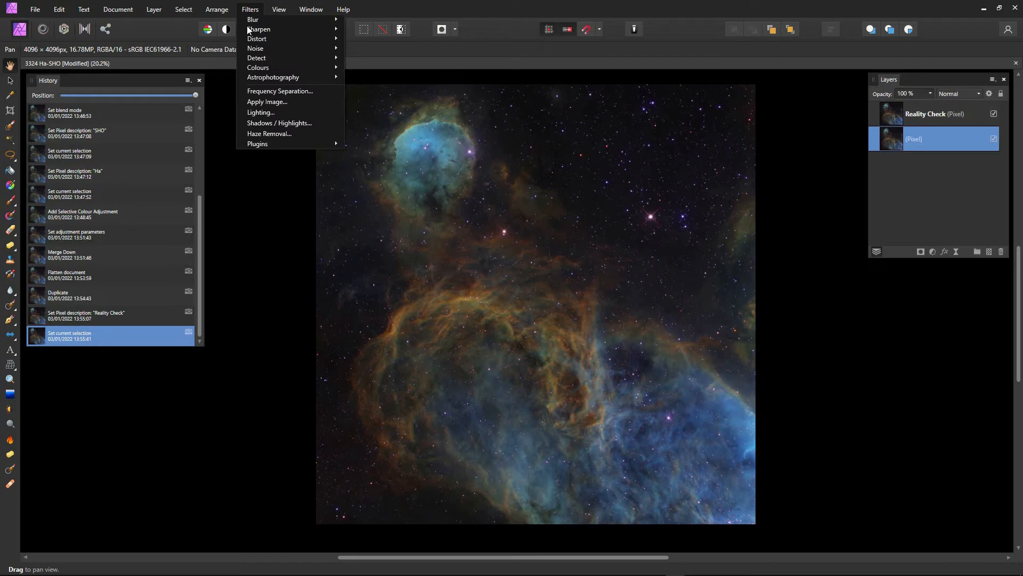
{"action": "mouse_move", "coordinate": [254, 143]}
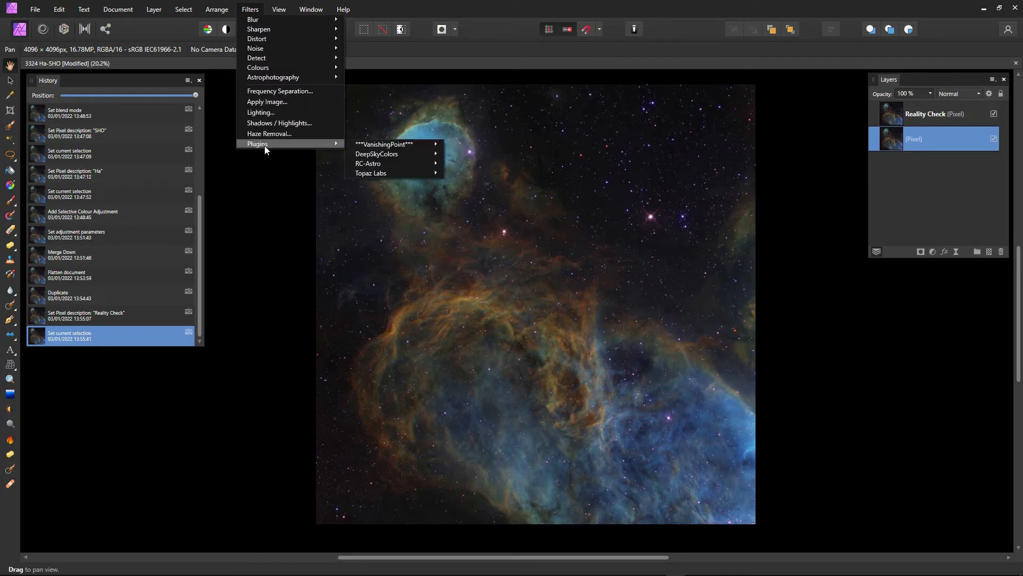
{"action": "mouse_move", "coordinate": [374, 147]}
{"action": "mouse_move", "coordinate": [373, 165]}
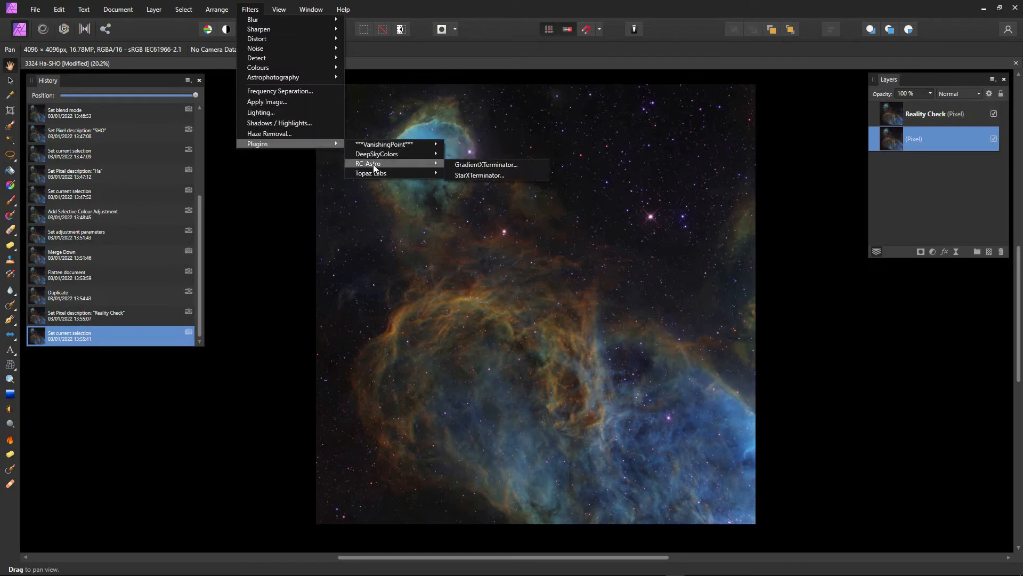
{"action": "left_click", "coordinate": [481, 175]}
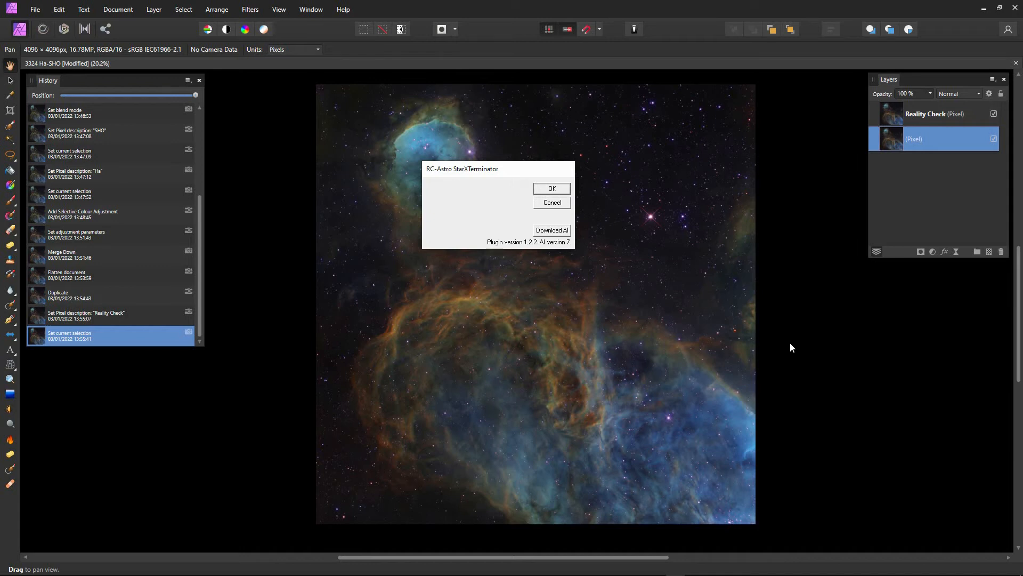
{"action": "left_click", "coordinate": [552, 190]}
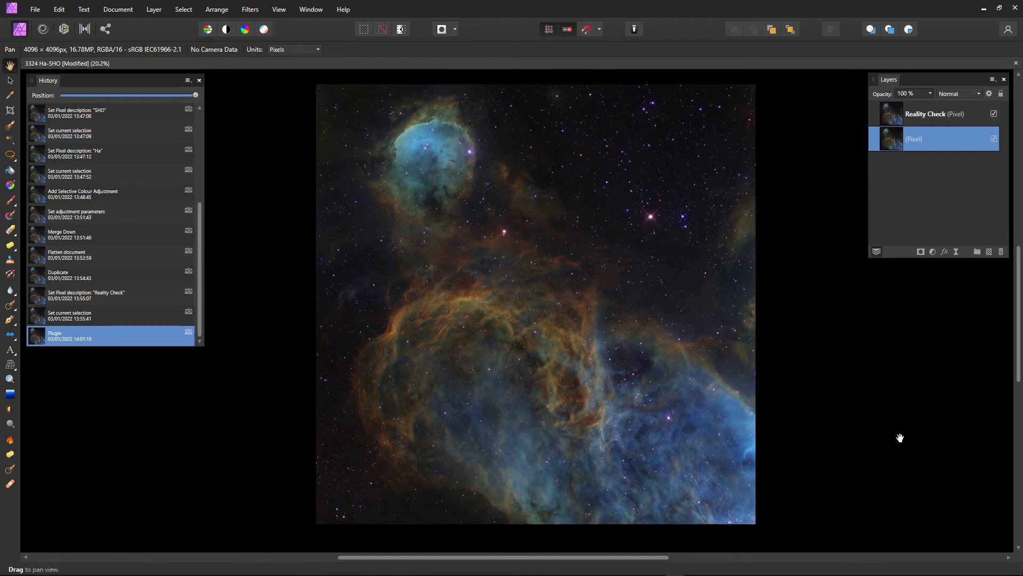
- Hide the Reality Check layer and examine the processed nebula underneath up close for star remnants
{"action": "scroll", "coordinate": [540, 267], "scroll_direction": "up", "scroll_amount": 1}
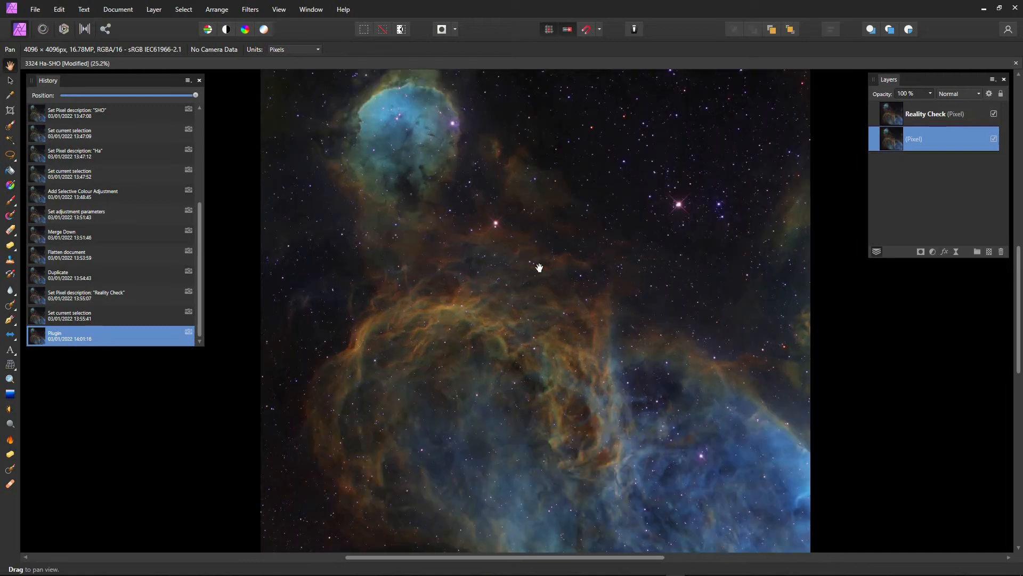
{"action": "left_click", "coordinate": [924, 116]}
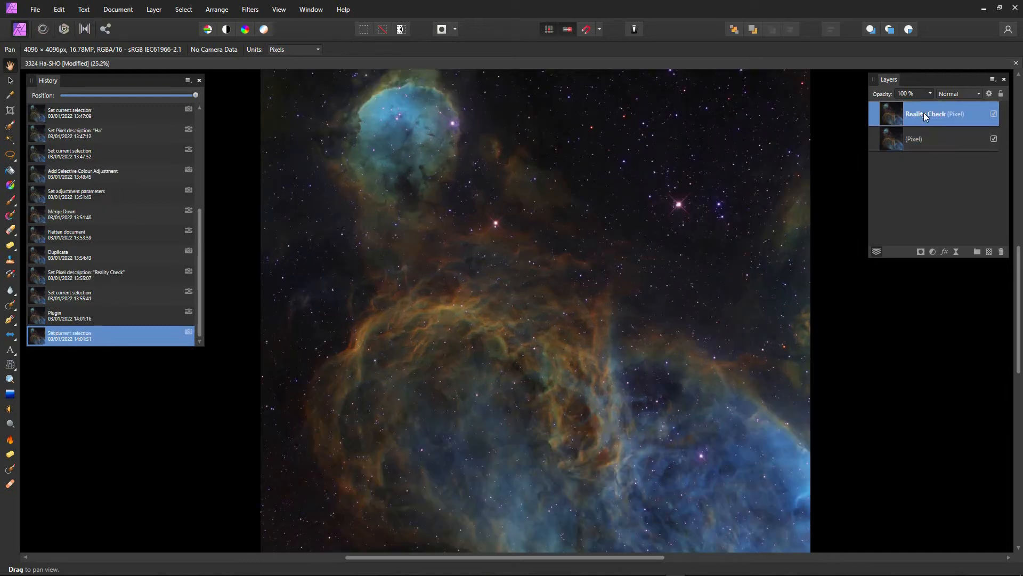
{"action": "left_click", "coordinate": [994, 114]}
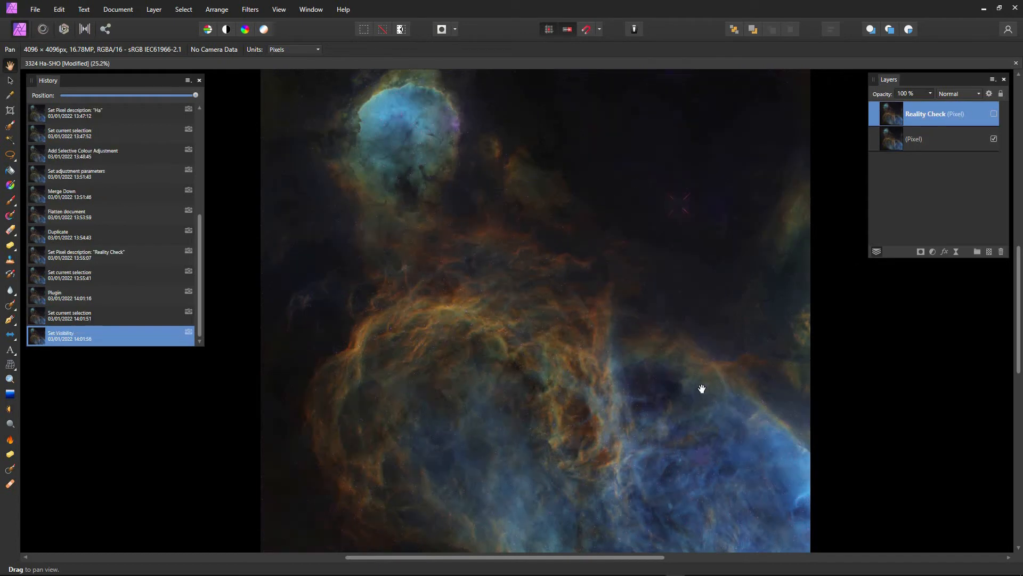
{"action": "scroll", "coordinate": [591, 390], "scroll_direction": "up", "scroll_amount": 2}
{"action": "scroll", "coordinate": [591, 390], "scroll_direction": "up", "scroll_amount": 1}
{"action": "scroll", "coordinate": [575, 379], "scroll_direction": "up", "scroll_amount": 1}
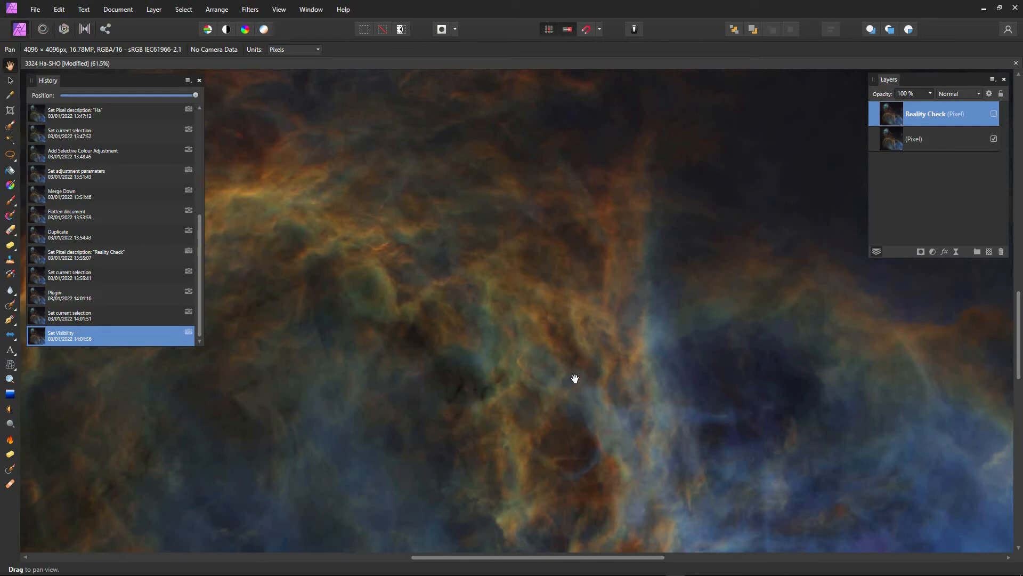
{"action": "scroll", "coordinate": [575, 377], "scroll_direction": "down", "scroll_amount": 4}
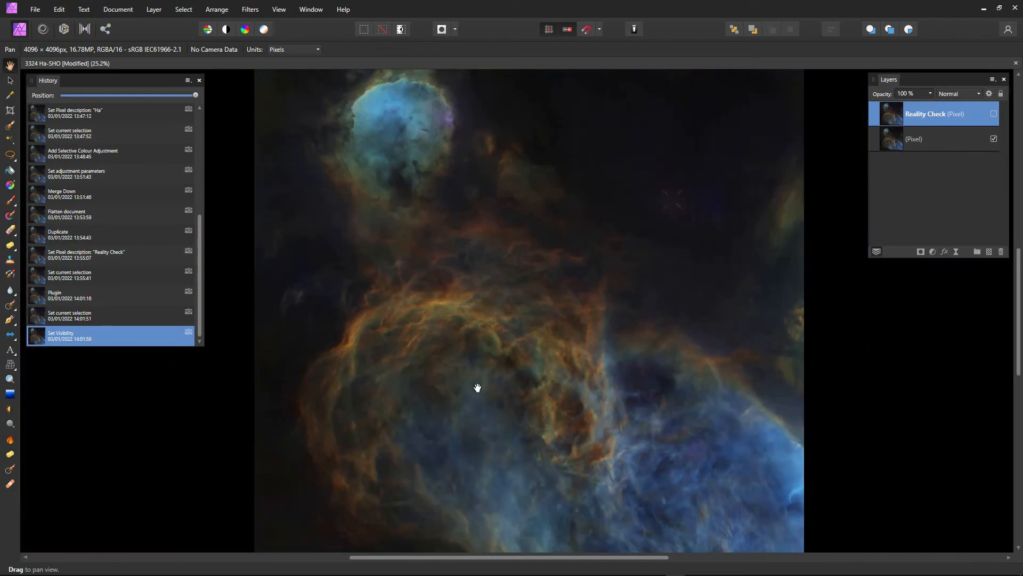
{"action": "left_click_drag", "start_coordinate": [477, 387], "coordinate": [486, 347]}
{"action": "scroll", "coordinate": [489, 321], "scroll_direction": "up", "scroll_amount": 2}
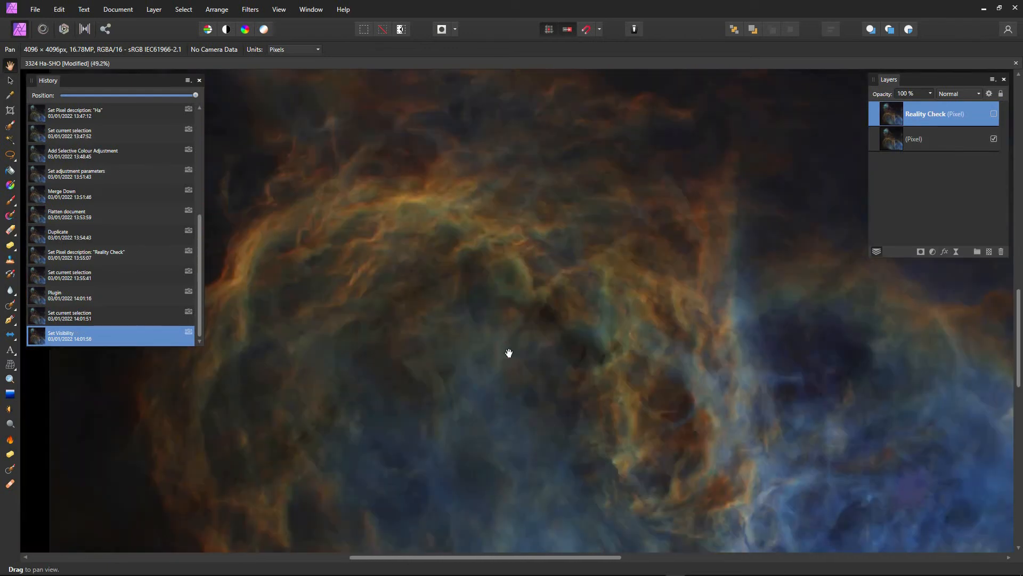
{"action": "scroll", "coordinate": [464, 336], "scroll_direction": "up", "scroll_amount": 1}
{"action": "scroll", "coordinate": [464, 335], "scroll_direction": "down", "scroll_amount": 3}
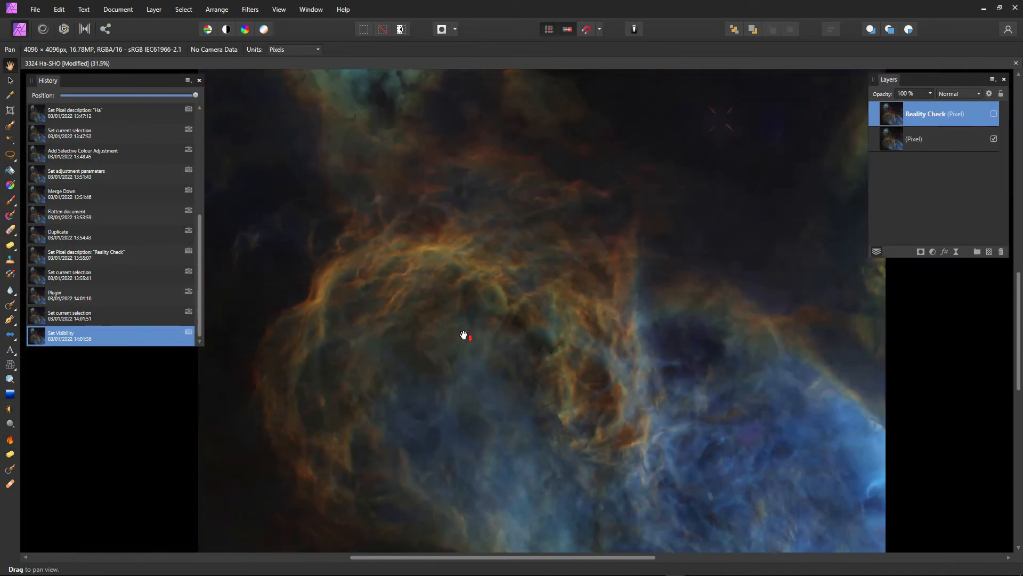
{"action": "scroll", "coordinate": [464, 336], "scroll_direction": "down", "scroll_amount": 1}
{"action": "left_click_drag", "start_coordinate": [559, 290], "coordinate": [565, 347]}
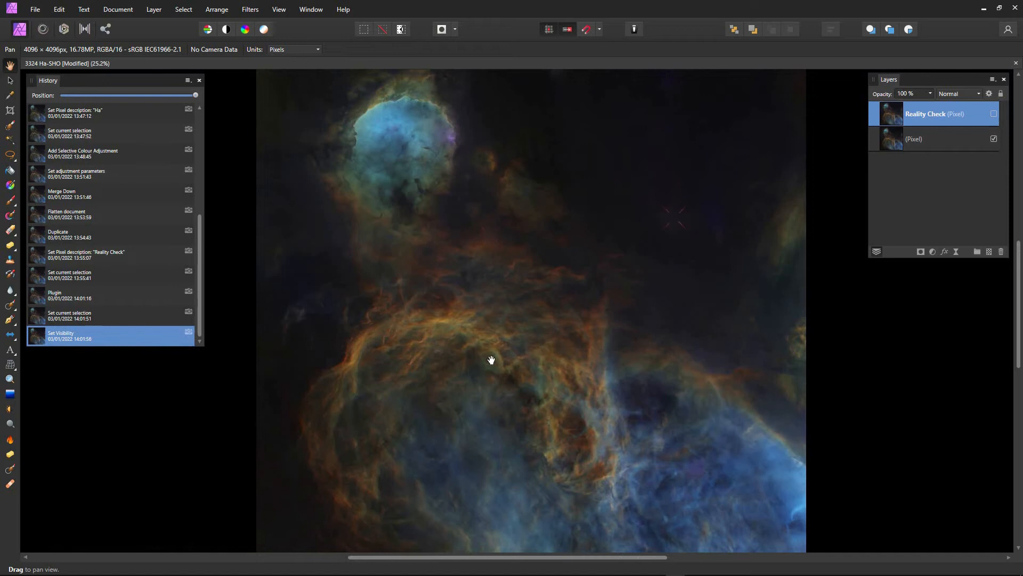
{"action": "scroll", "coordinate": [638, 263], "scroll_direction": "up", "scroll_amount": 3}
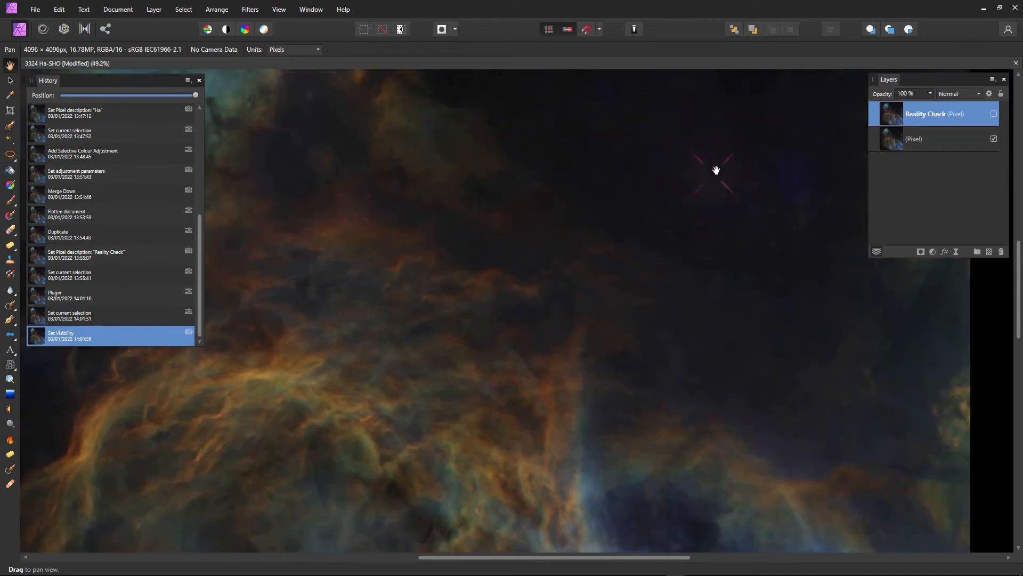
{"action": "scroll", "coordinate": [693, 233], "scroll_direction": "up", "scroll_amount": 2}
{"action": "scroll", "coordinate": [638, 266], "scroll_direction": "down", "scroll_amount": 3}
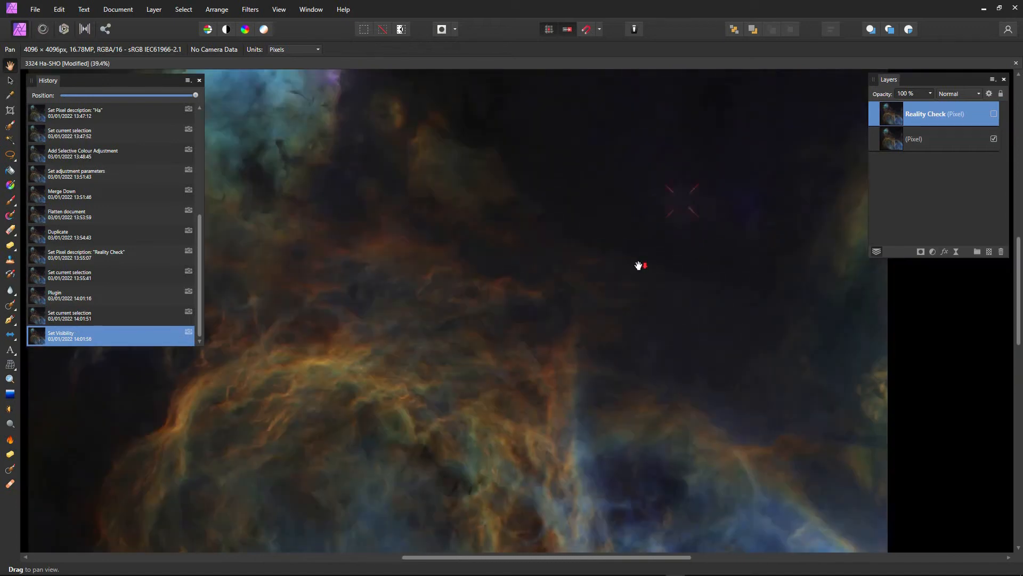
{"action": "scroll", "coordinate": [642, 274], "scroll_direction": "down", "scroll_amount": 2}
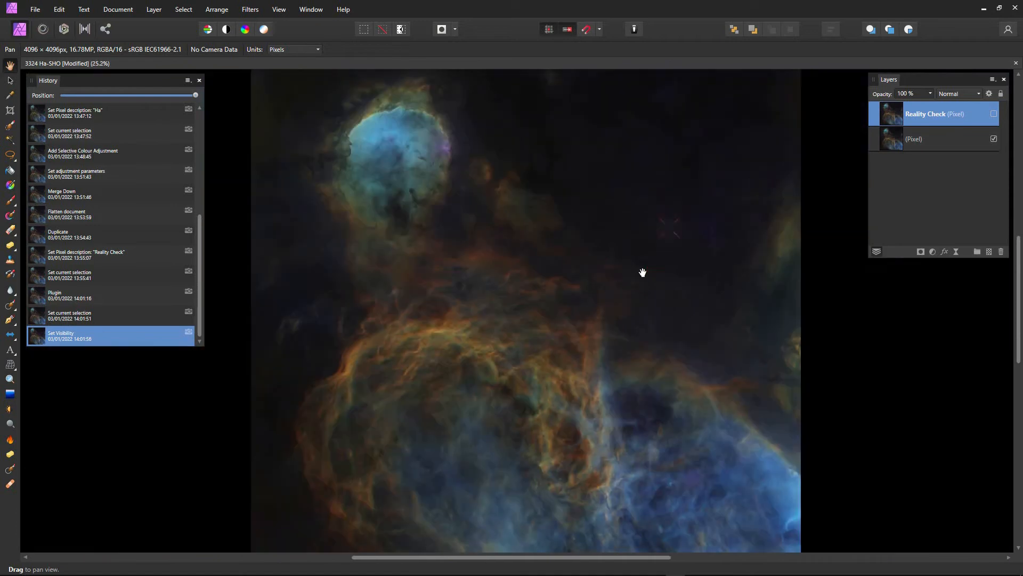
- Compare with the Reality Check layer, leave it visible, and name the layer beneath it No Stars
{"action": "left_click", "coordinate": [993, 114]}
{"action": "left_click", "coordinate": [994, 115]}
{"action": "left_click", "coordinate": [994, 115]}
{"action": "double_click", "coordinate": [913, 139]}
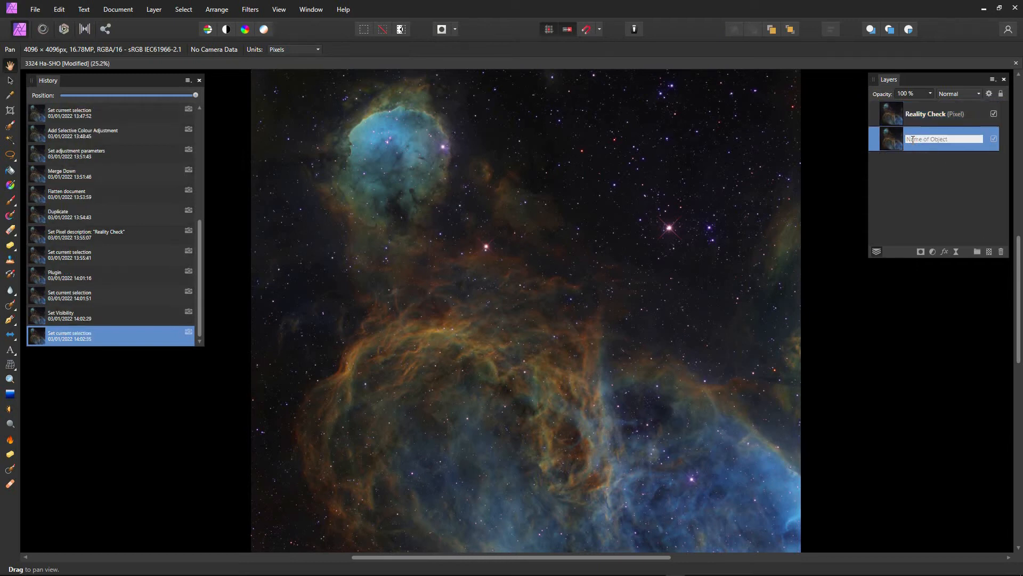
{"action": "type", "text": "No Stars"}
{"action": "key", "text": "Return"}
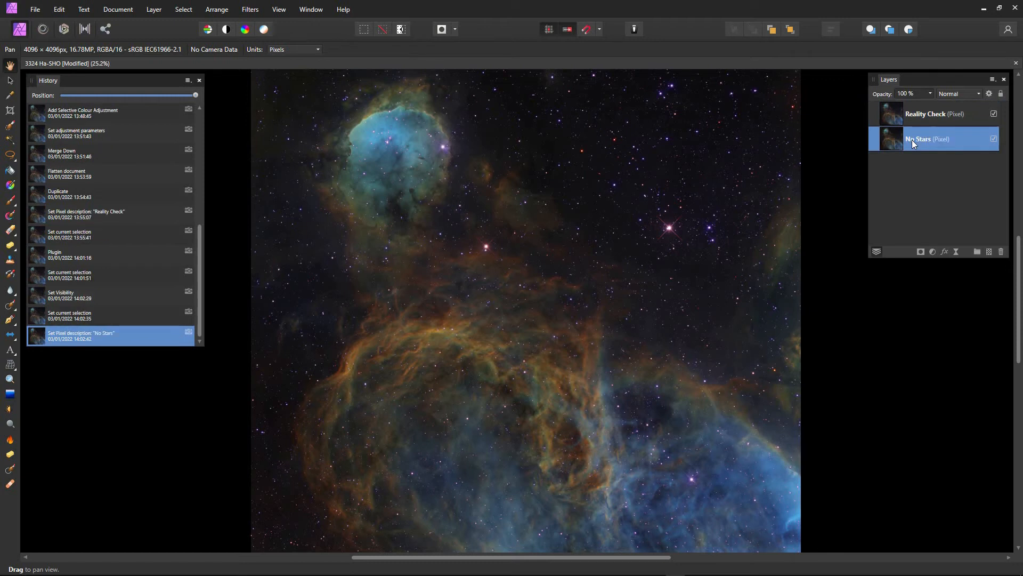
- Compare the Reality Check layer against No Stars, then set Reality Check's blend mode to Difference
{"action": "left_click", "coordinate": [952, 122]}
{"action": "left_click", "coordinate": [993, 114]}
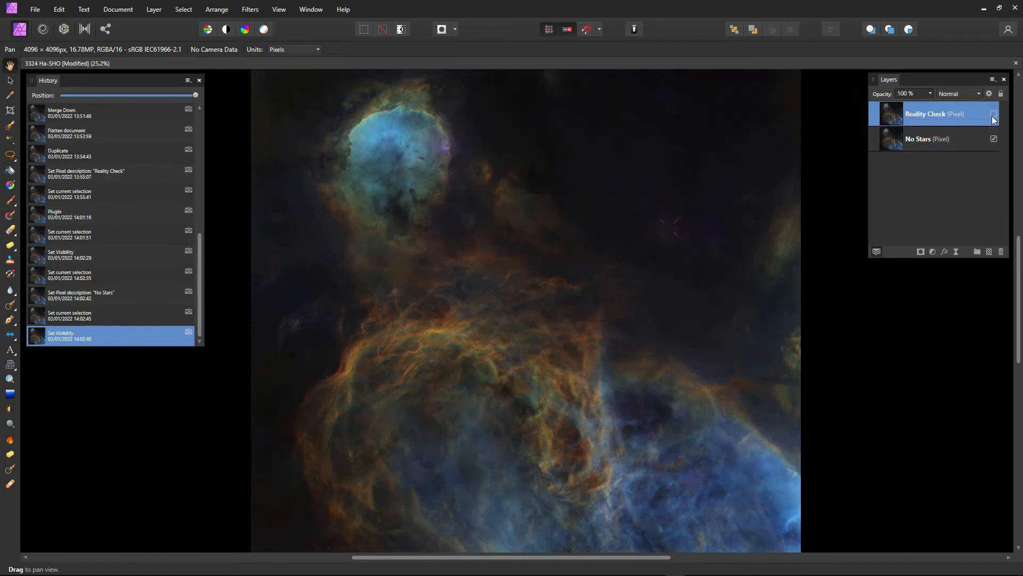
{"action": "left_click", "coordinate": [994, 115]}
{"action": "left_click", "coordinate": [993, 115]}
{"action": "left_click", "coordinate": [992, 114]}
{"action": "left_click", "coordinate": [980, 94]}
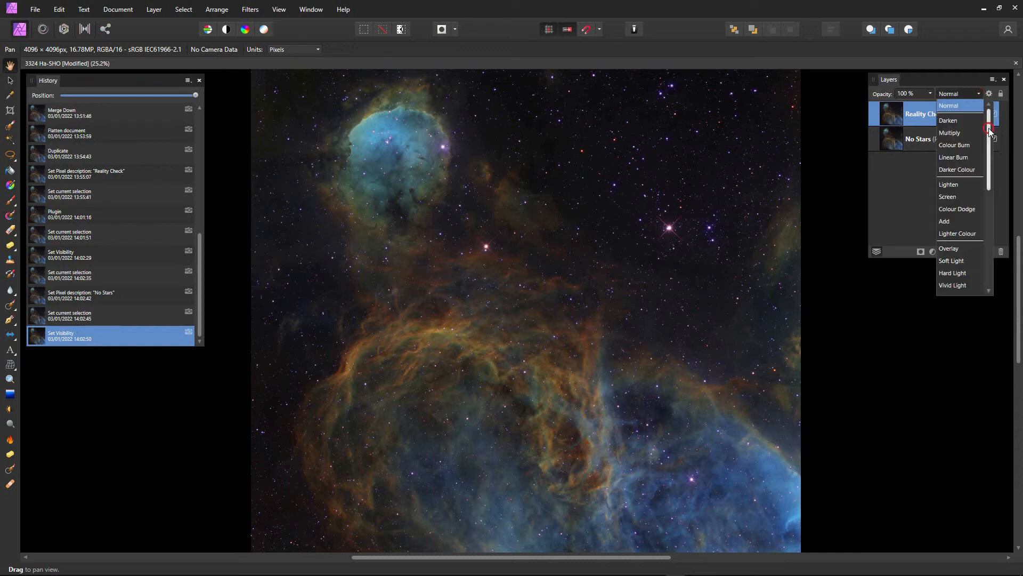
{"action": "left_click_drag", "start_coordinate": [989, 128], "coordinate": [1001, 192]}
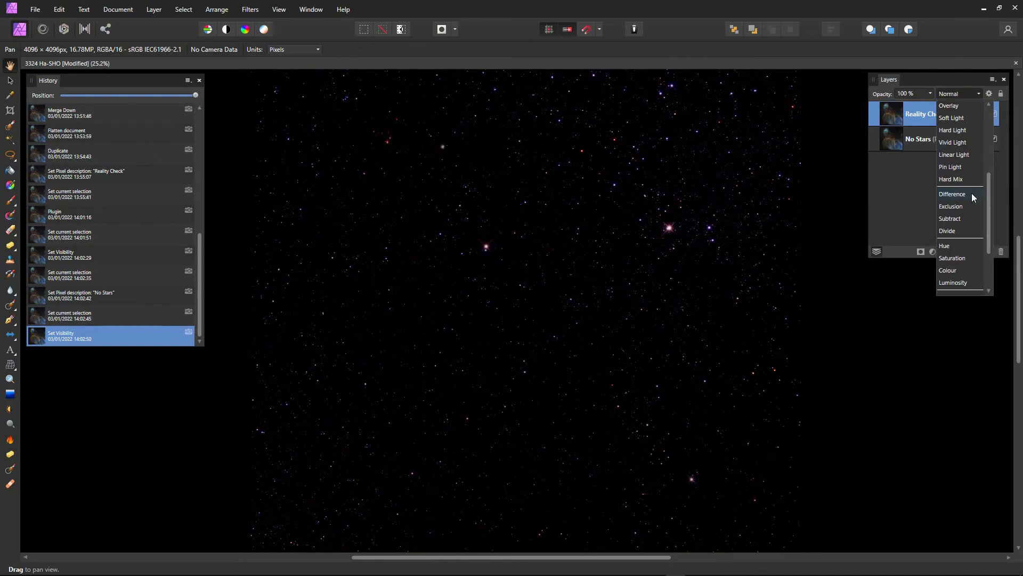
{"action": "left_click", "coordinate": [971, 193]}
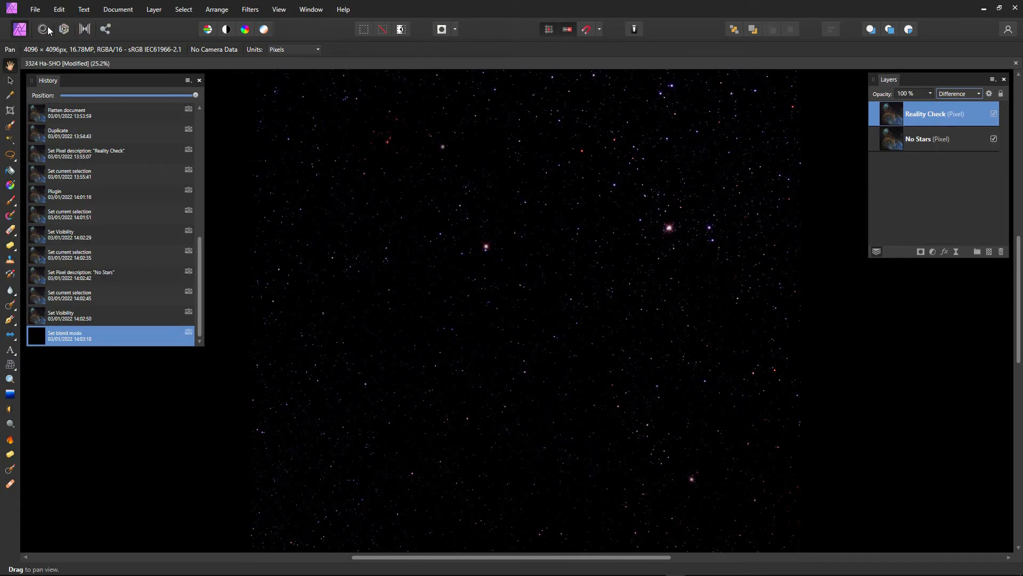
- Flatten the document and save it as an Affinity file named Stars in the StarXterminator Tutorial folder
{"action": "left_click", "coordinate": [118, 9]}
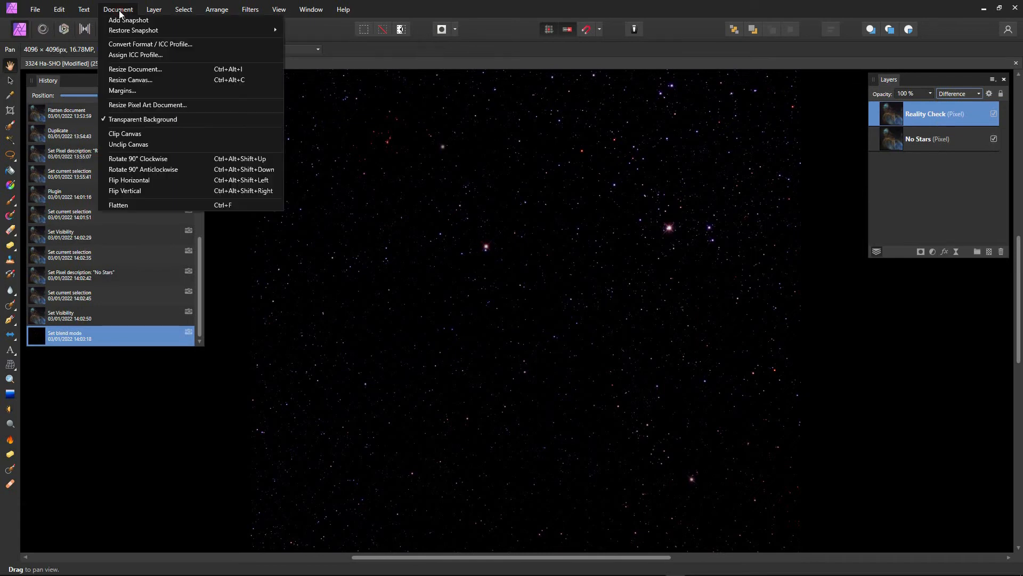
{"action": "left_click", "coordinate": [127, 205]}
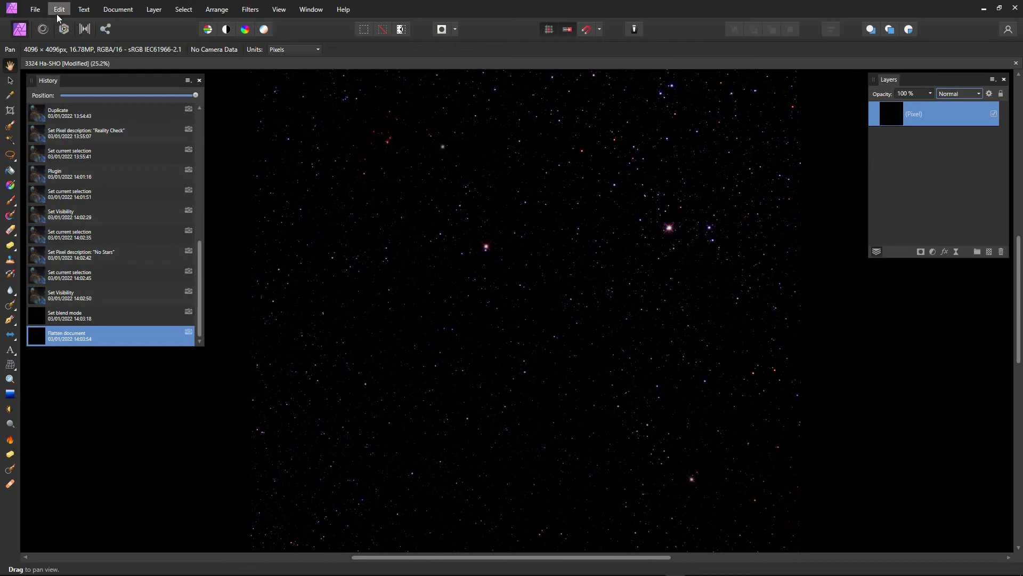
{"action": "left_click", "coordinate": [35, 10]}
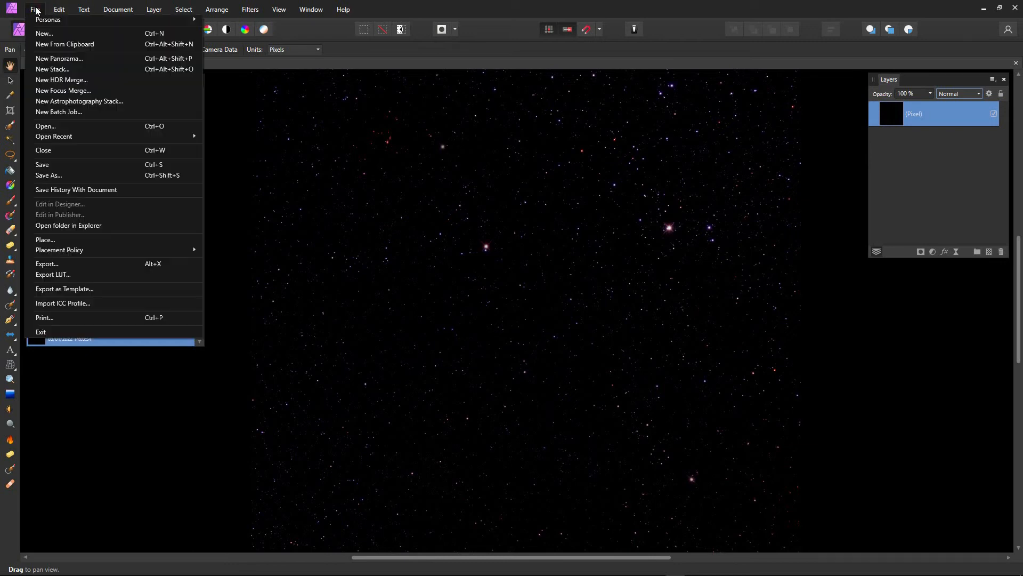
{"action": "left_click", "coordinate": [53, 176]}
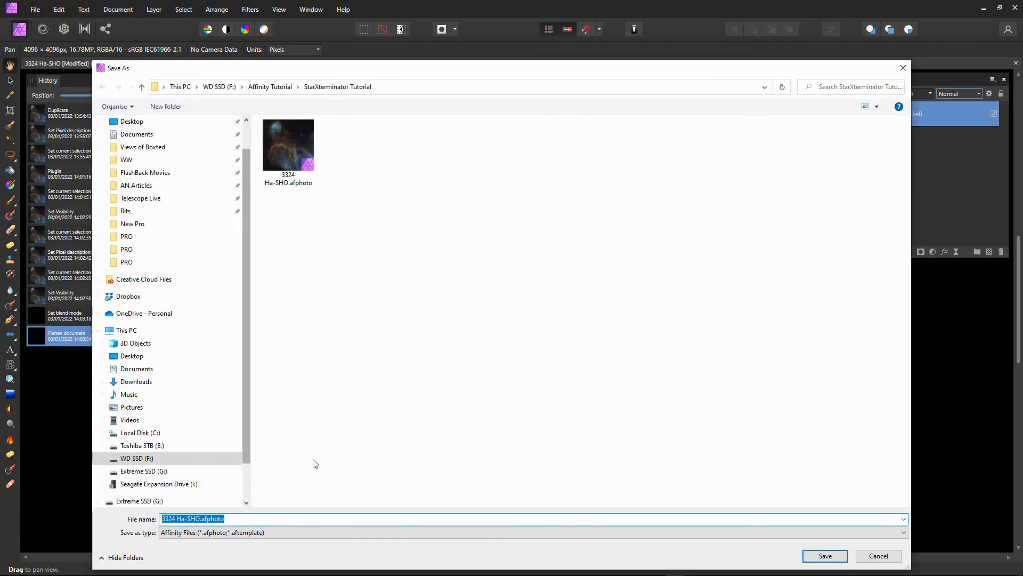
{"action": "type", "text": "Stars"}
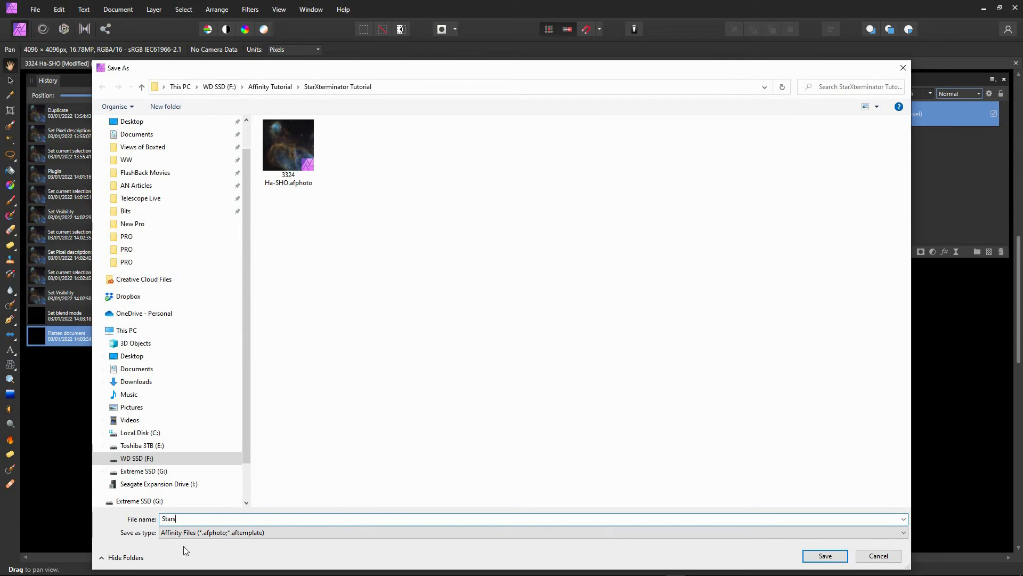
{"action": "left_click", "coordinate": [834, 555]}
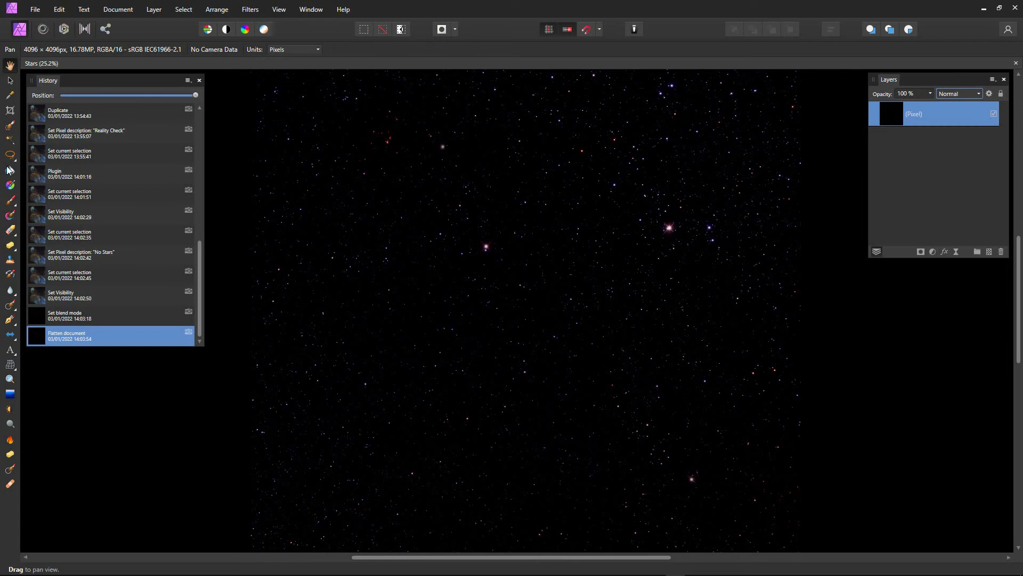
- Revert the document history to the state where the lower layer was named No Stars
{"action": "left_click", "coordinate": [80, 312]}
{"action": "left_click", "coordinate": [78, 299]}
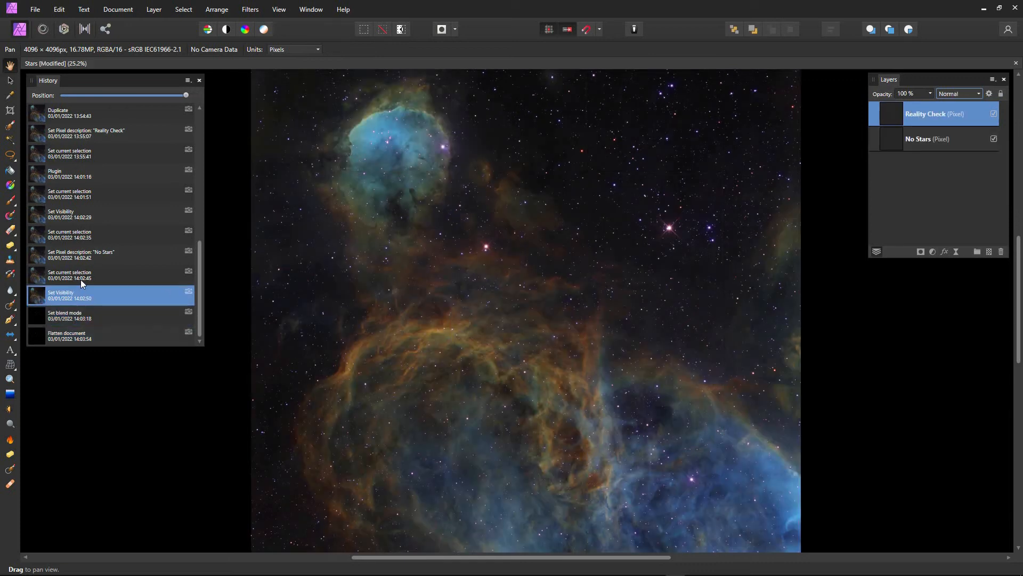
{"action": "left_click", "coordinate": [81, 278]}
{"action": "left_click", "coordinate": [88, 254]}
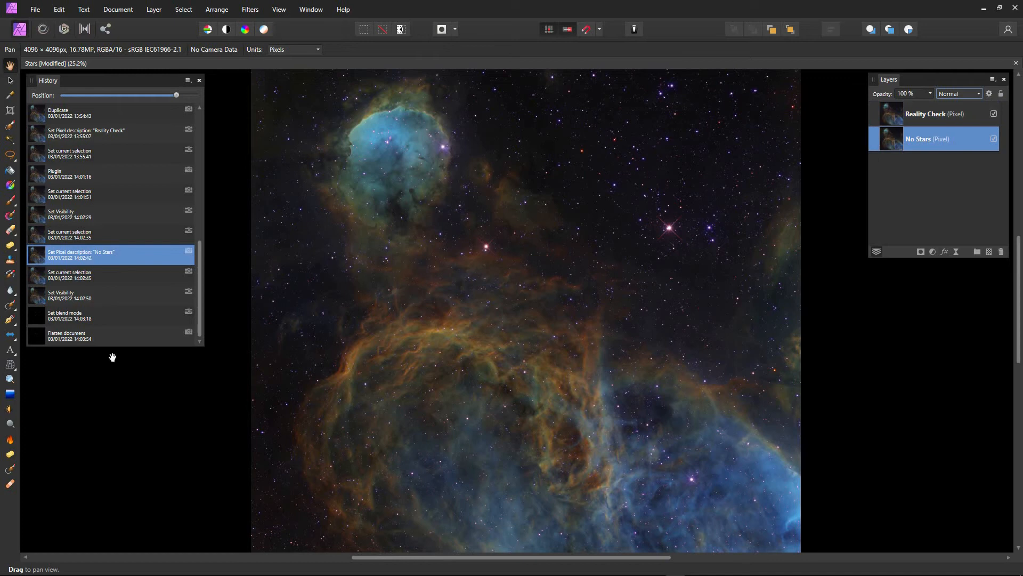
- Revert the document history to the state before the Difference blend mode and compare Reality Check against the No Stars layer
{"action": "left_click", "coordinate": [71, 292]}
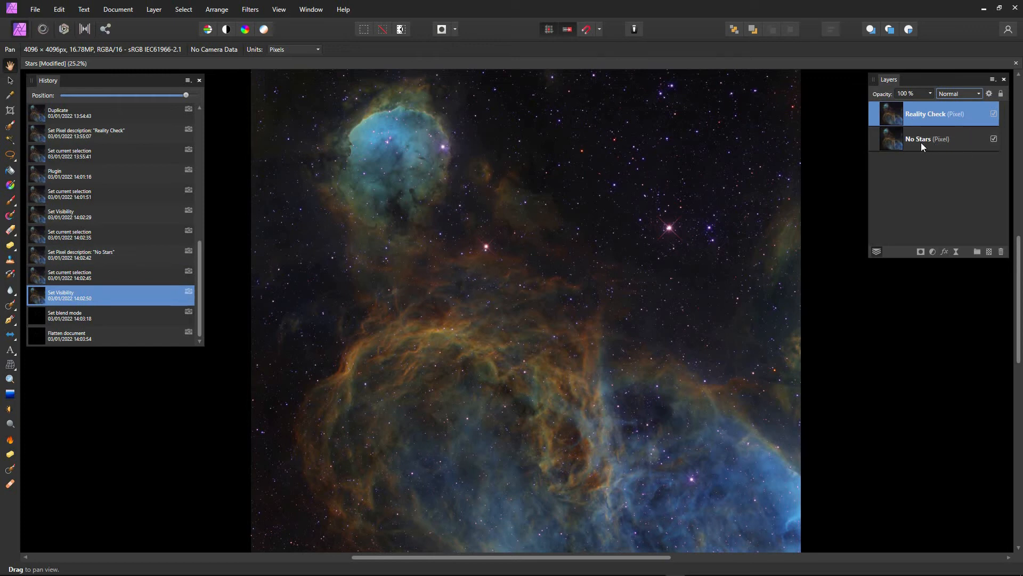
{"action": "left_click", "coordinate": [993, 114]}
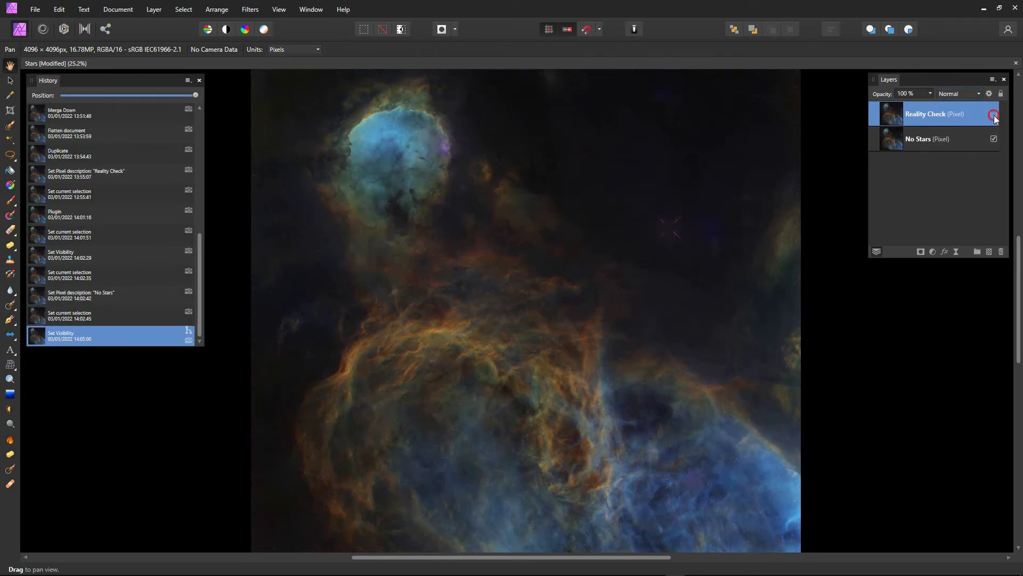
{"action": "left_click", "coordinate": [994, 115]}
- Paste the copied stars-only image directly above the No Stars layer and name the new layer Stars
{"action": "left_click", "coordinate": [912, 143]}
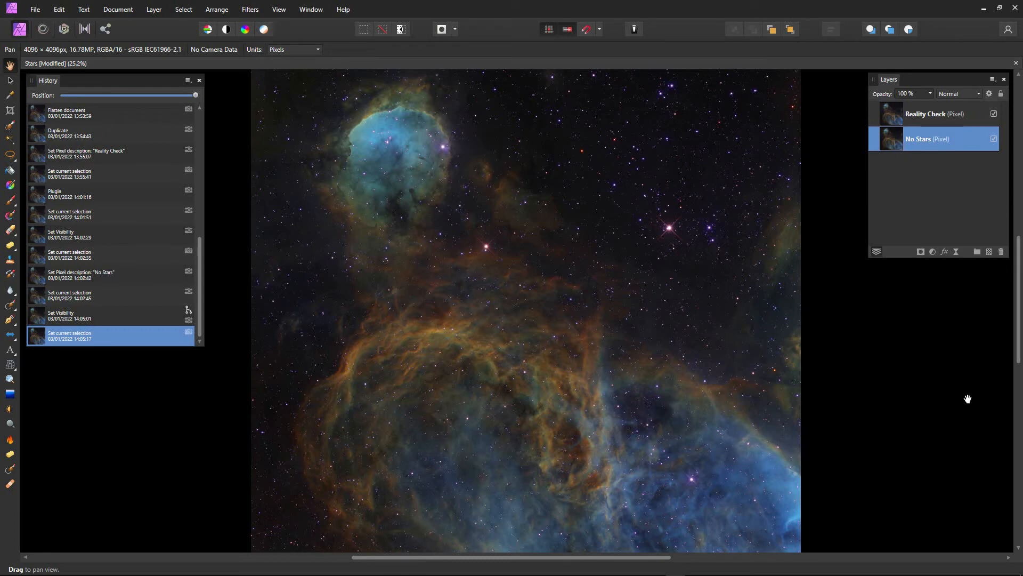
{"action": "key", "text": "ctrl+v"}
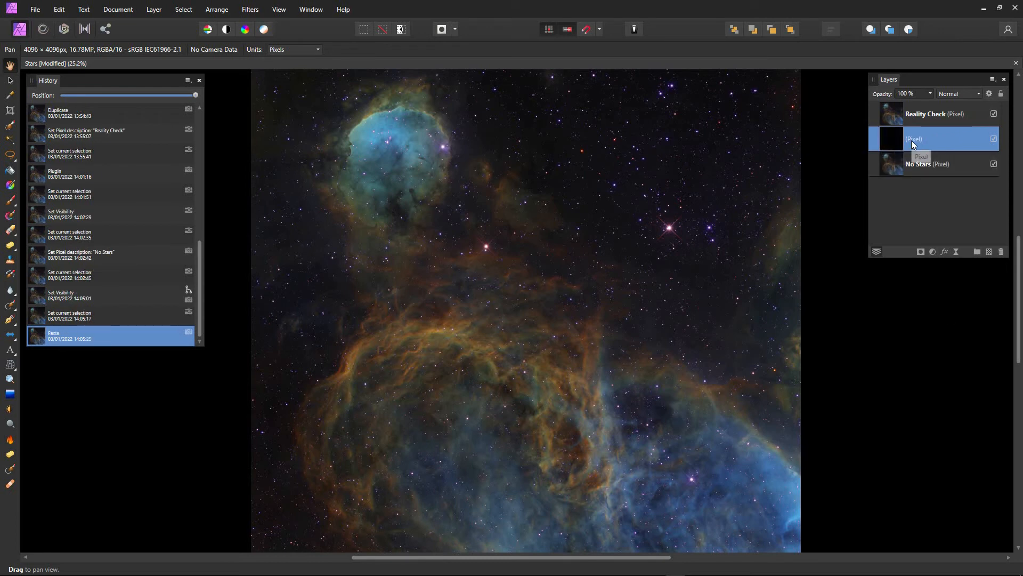
{"action": "double_click", "coordinate": [911, 140]}
{"action": "type", "text": "Stars"}
{"action": "key", "text": "Return"}
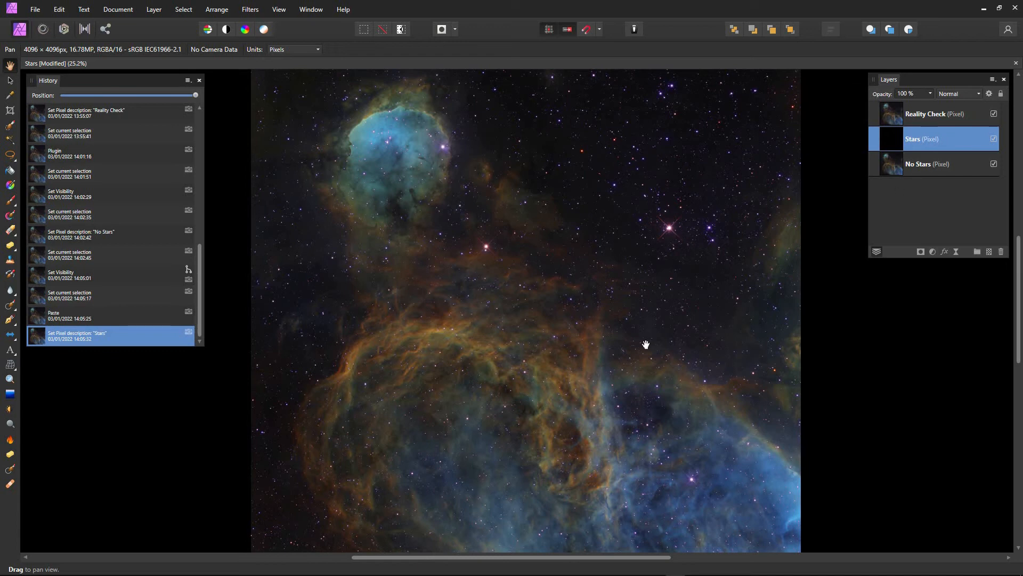
- Hide the Reality Check layer, inspect the Stars layer on and off, and set its blend mode to Screen
{"action": "left_click", "coordinate": [994, 114]}
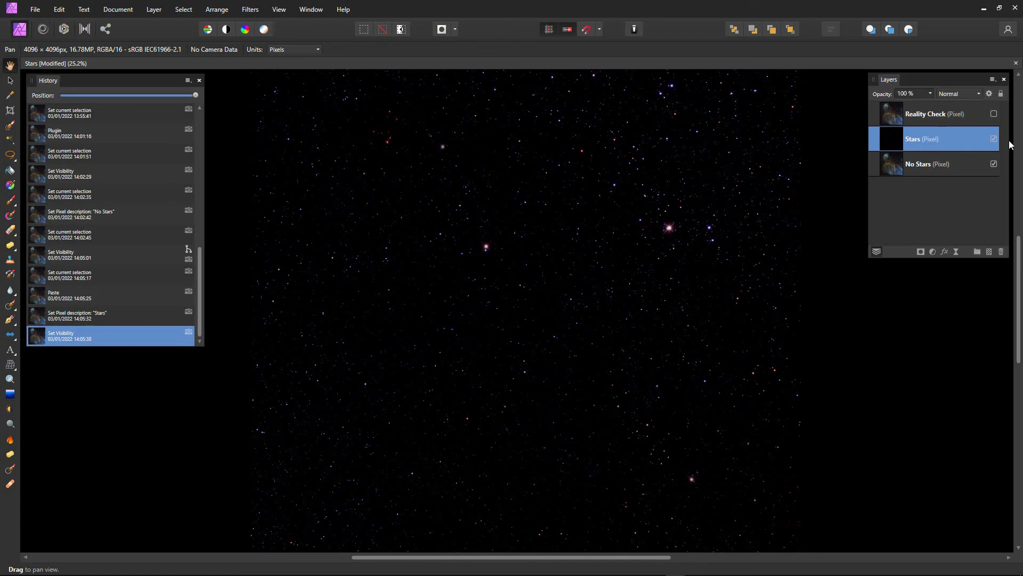
{"action": "left_click", "coordinate": [994, 138]}
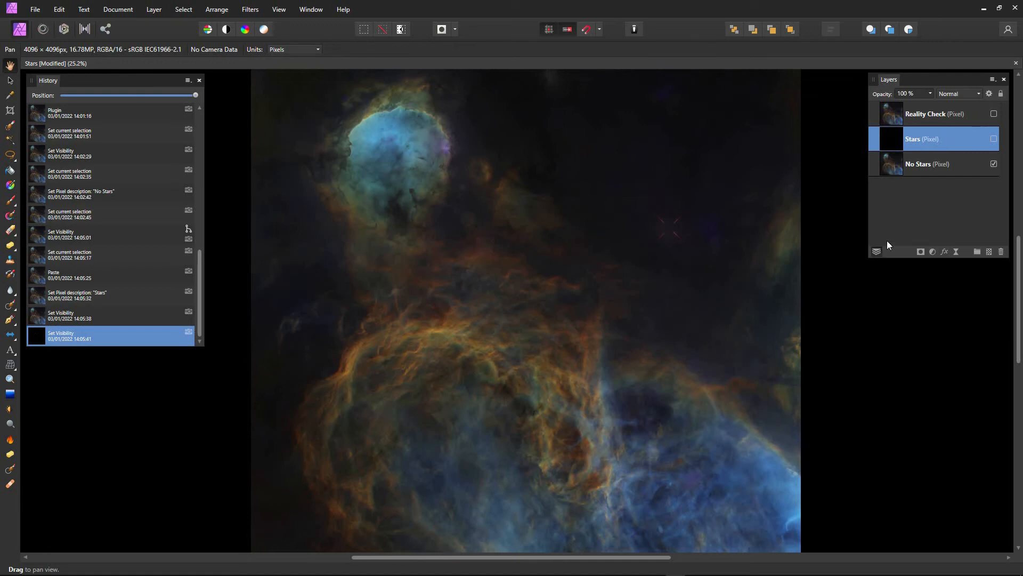
{"action": "left_click", "coordinate": [995, 138]}
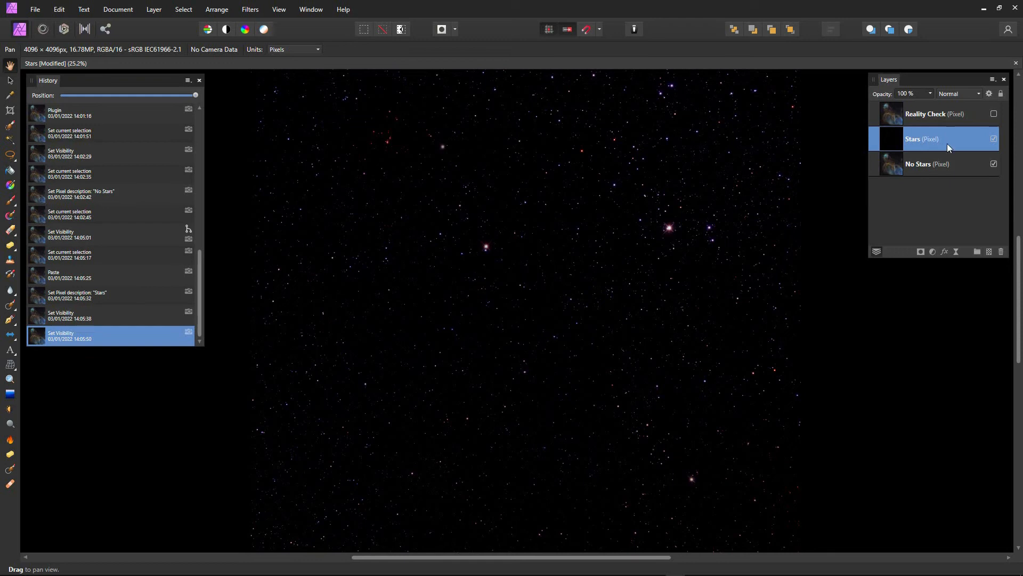
{"action": "left_click", "coordinate": [979, 94]}
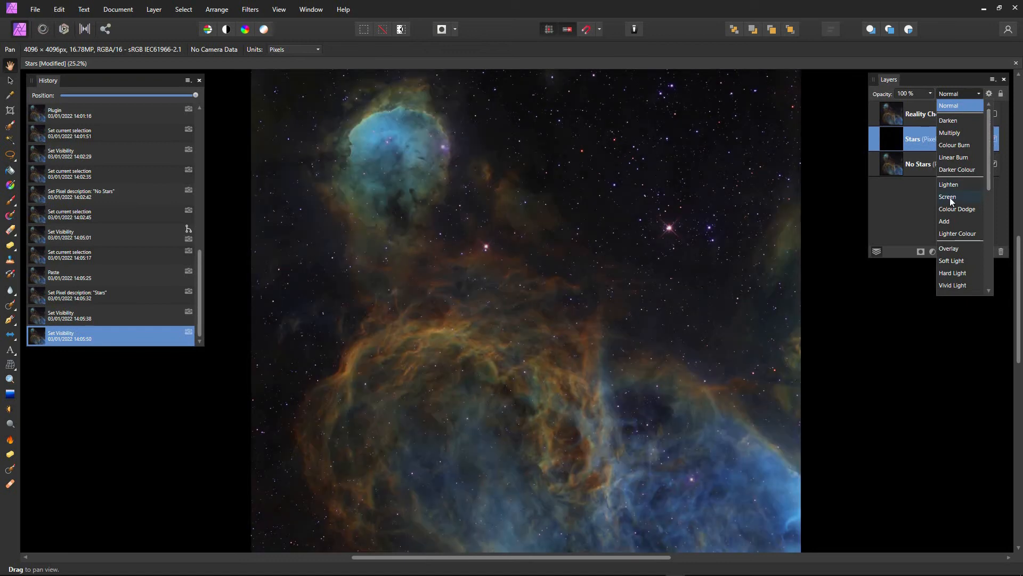
{"action": "left_click", "coordinate": [949, 197]}
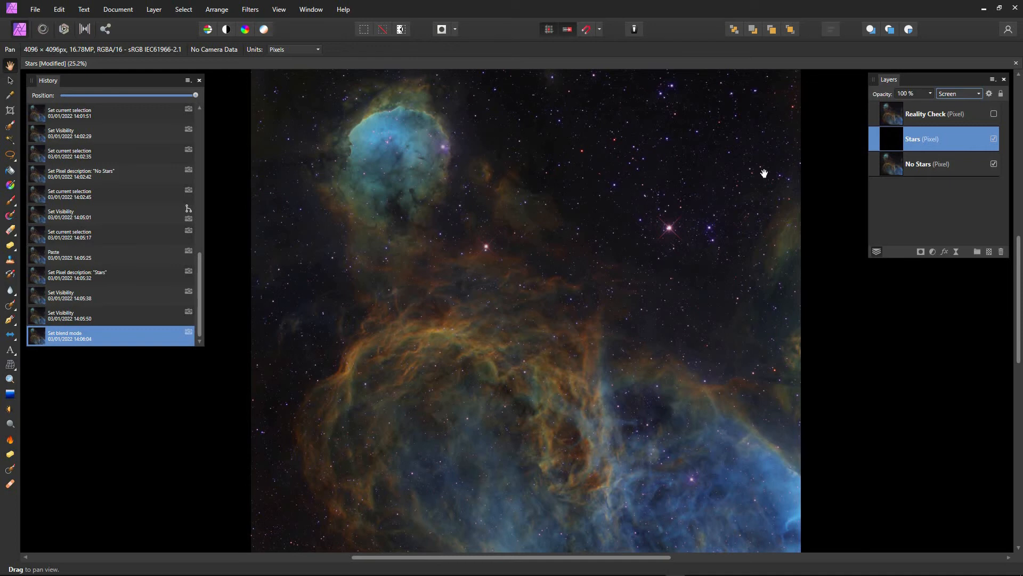
- Compare the recombined Stars and No Stars layers with Reality Check at several magnifications, leaving Reality Check hidden
{"action": "scroll", "coordinate": [591, 296], "scroll_direction": "up", "scroll_amount": 4}
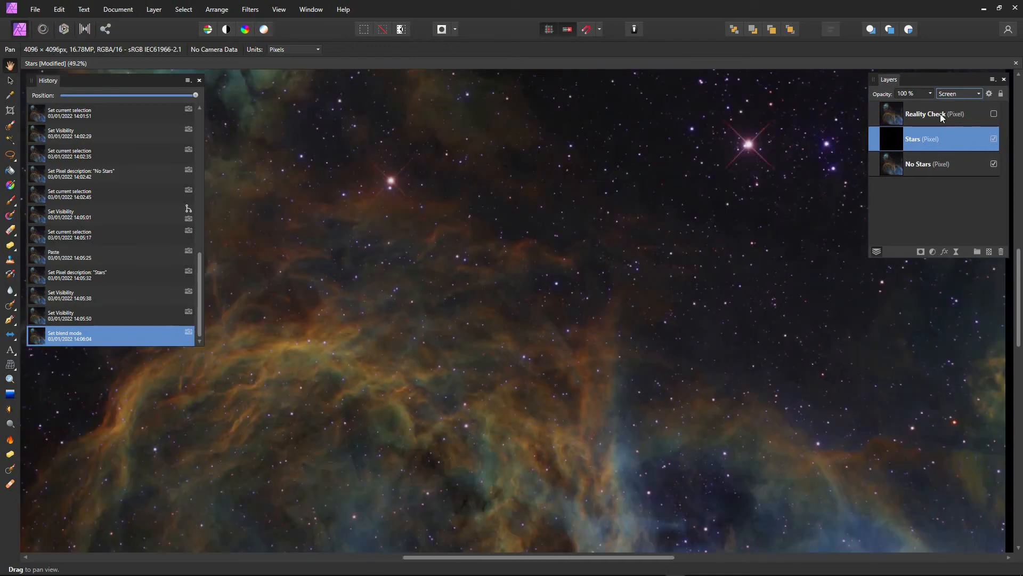
{"action": "left_click", "coordinate": [994, 114]}
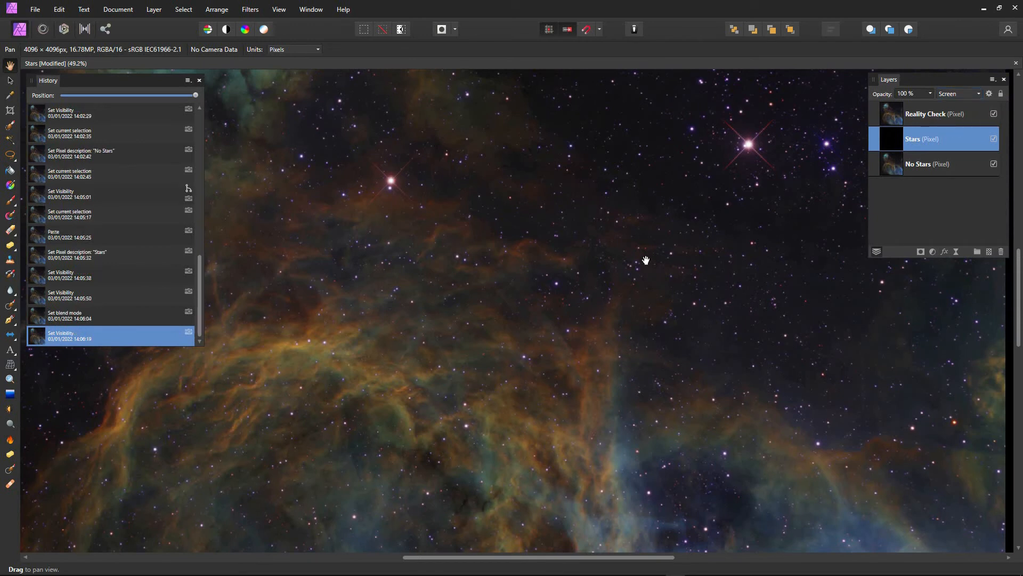
{"action": "key", "text": "ctrl+0"}
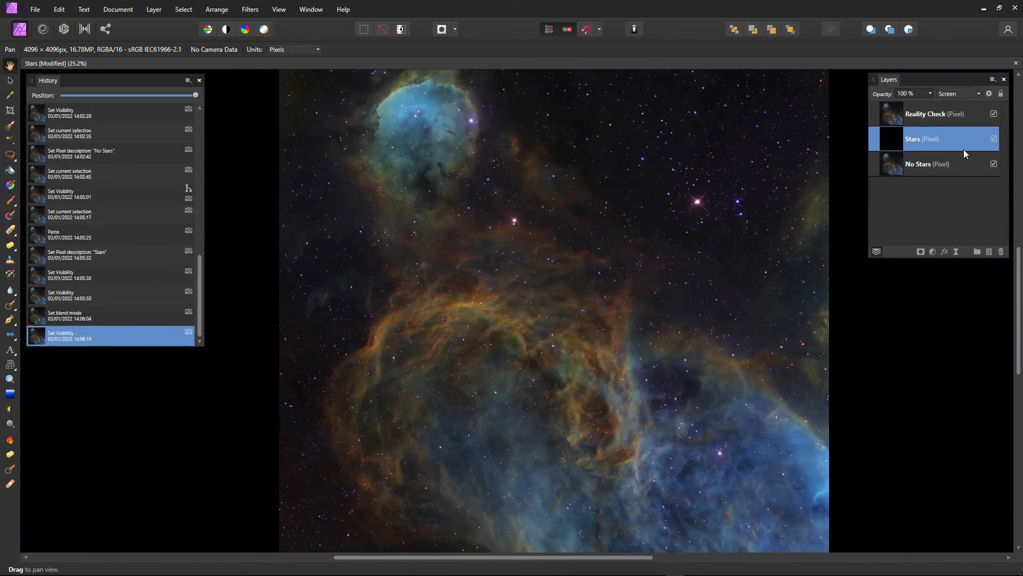
{"action": "left_click", "coordinate": [995, 114]}
{"action": "scroll", "coordinate": [578, 287], "scroll_direction": "up", "scroll_amount": 3}
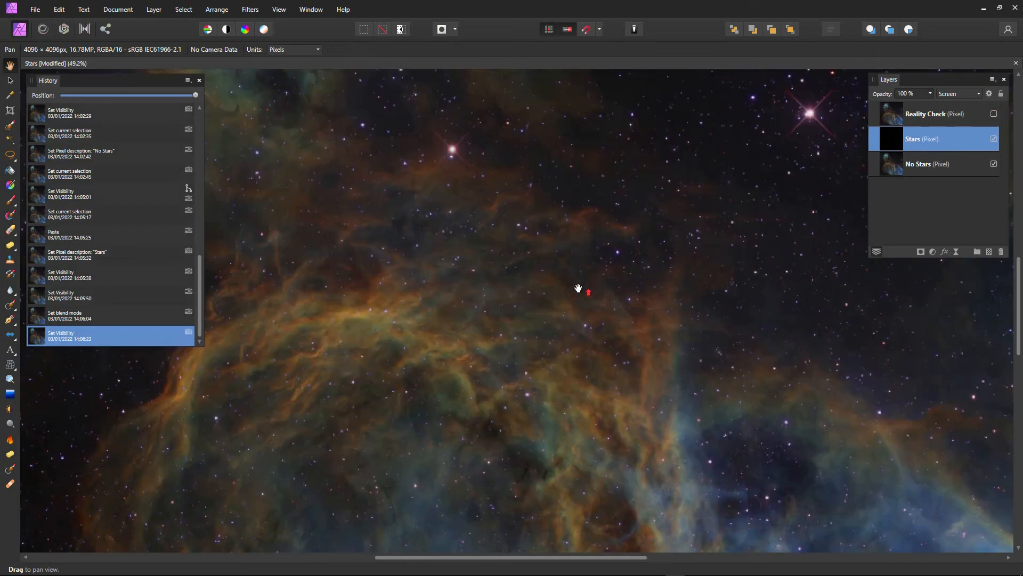
{"action": "left_click", "coordinate": [994, 114]}
{"action": "left_click", "coordinate": [994, 114]}
{"action": "scroll", "coordinate": [714, 229], "scroll_direction": "up", "scroll_amount": 5}
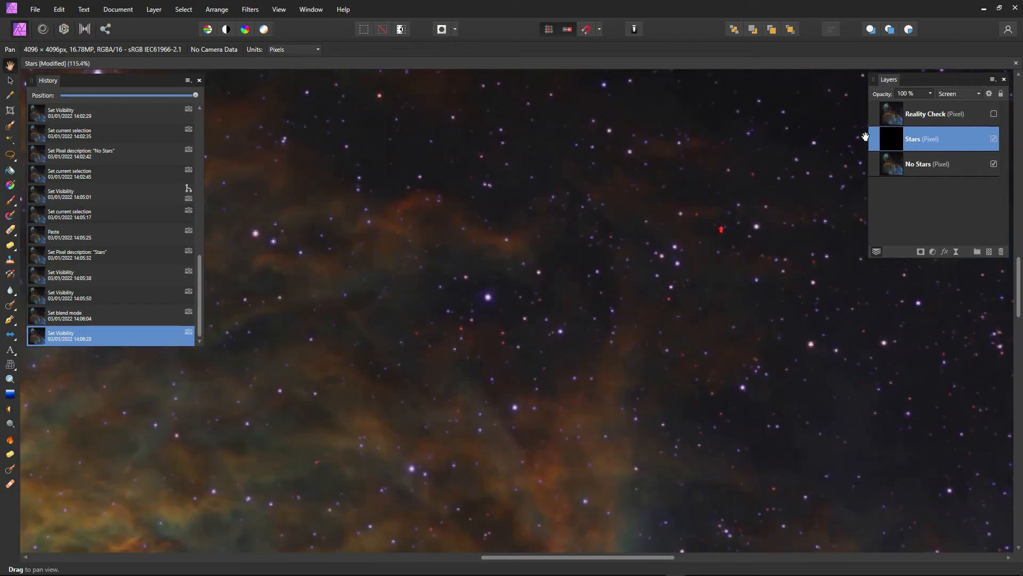
{"action": "left_click", "coordinate": [994, 114]}
{"action": "left_click", "coordinate": [994, 114]}
{"action": "scroll", "coordinate": [634, 333], "scroll_direction": "down", "scroll_amount": 5}
{"action": "scroll", "coordinate": [635, 333], "scroll_direction": "down", "scroll_amount": 2}
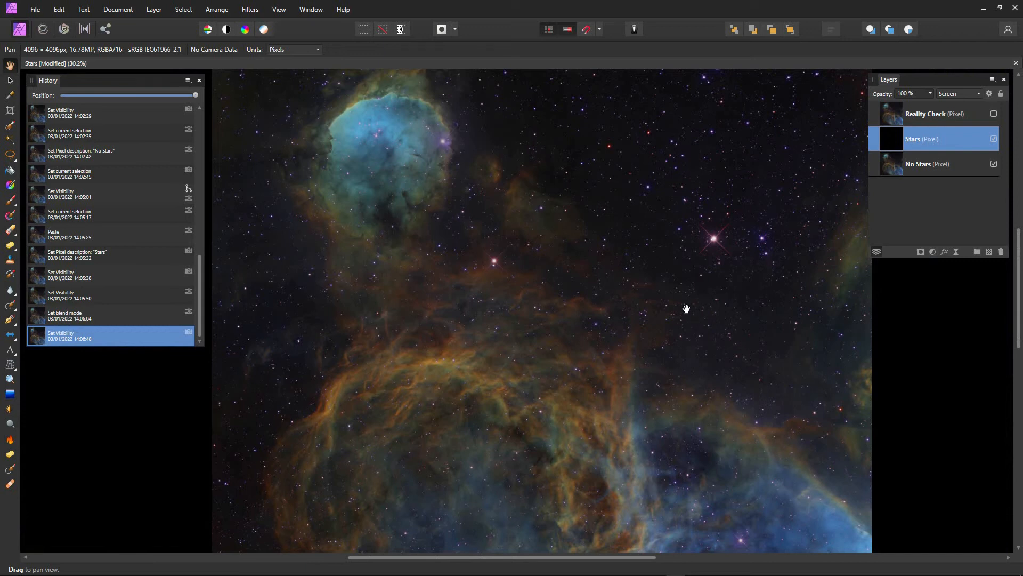
- Hide No Stars, brighten the Stars layer with a Levels adjustment at 43% white level, and merge the adjustment into it
{"action": "scroll", "coordinate": [669, 289], "scroll_direction": "up", "scroll_amount": 3}
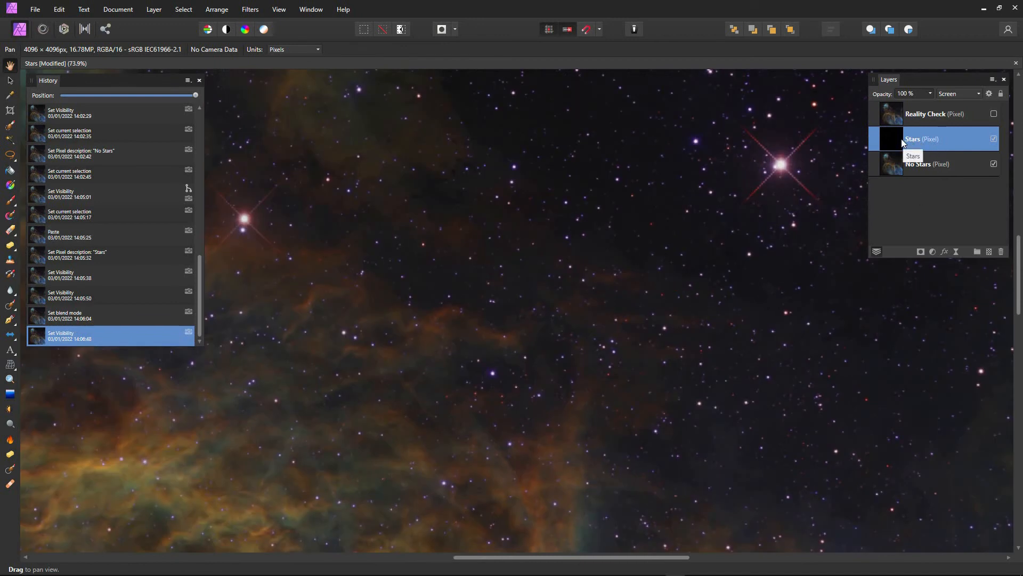
{"action": "left_click", "coordinate": [994, 164]}
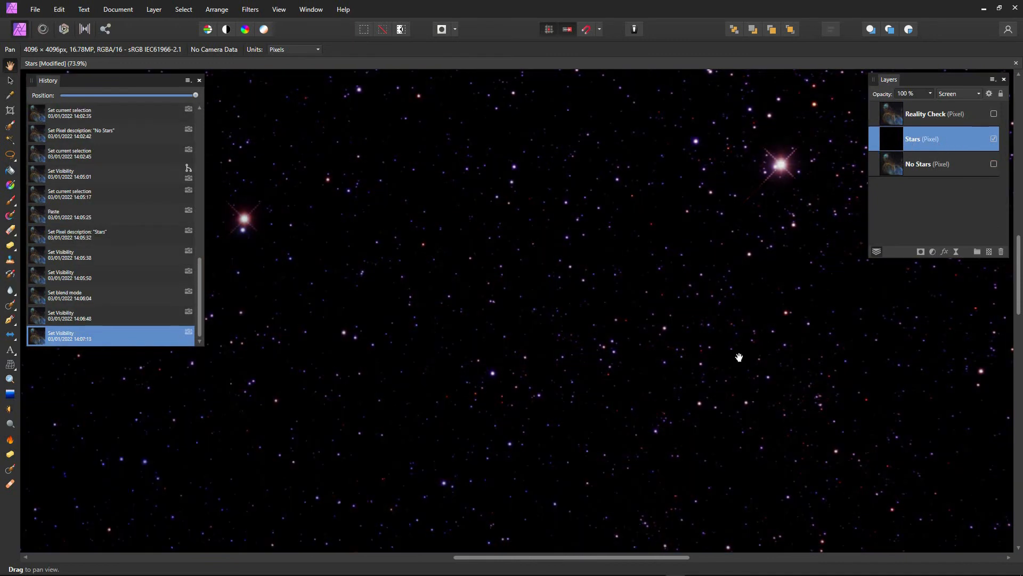
{"action": "key", "text": "ctrl+l"}
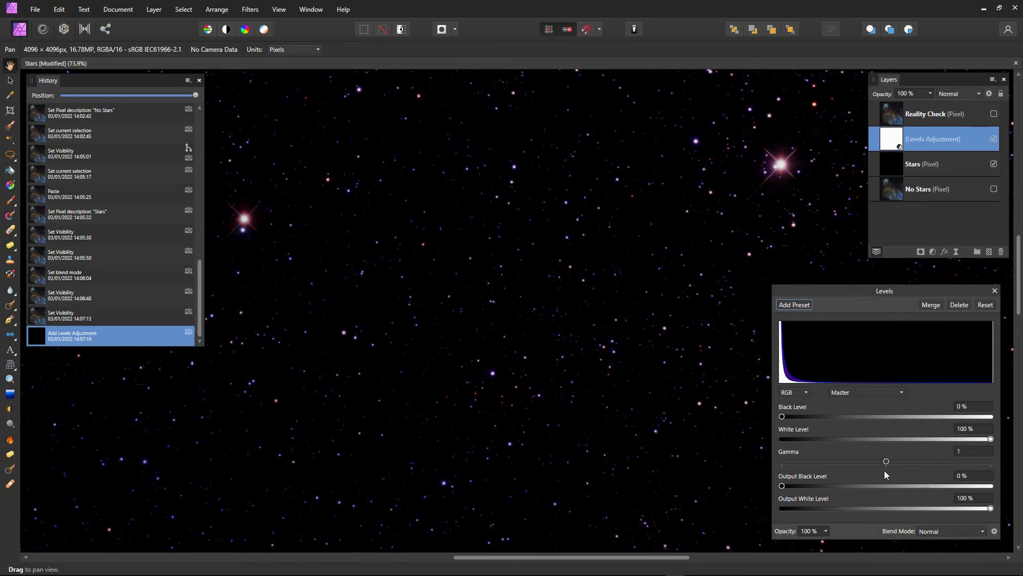
{"action": "left_click_drag", "start_coordinate": [991, 439], "coordinate": [872, 440]}
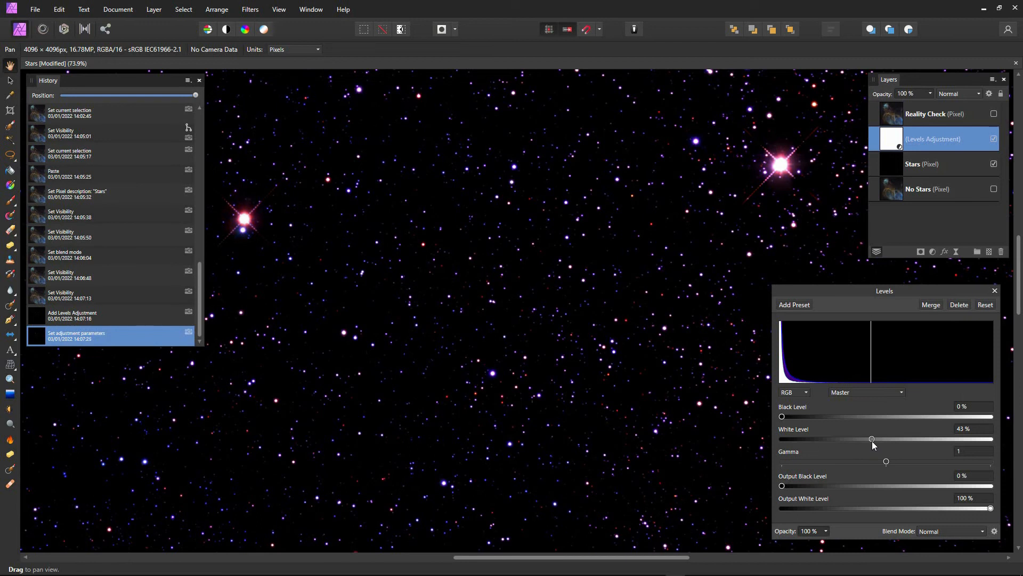
{"action": "left_click", "coordinate": [930, 304]}
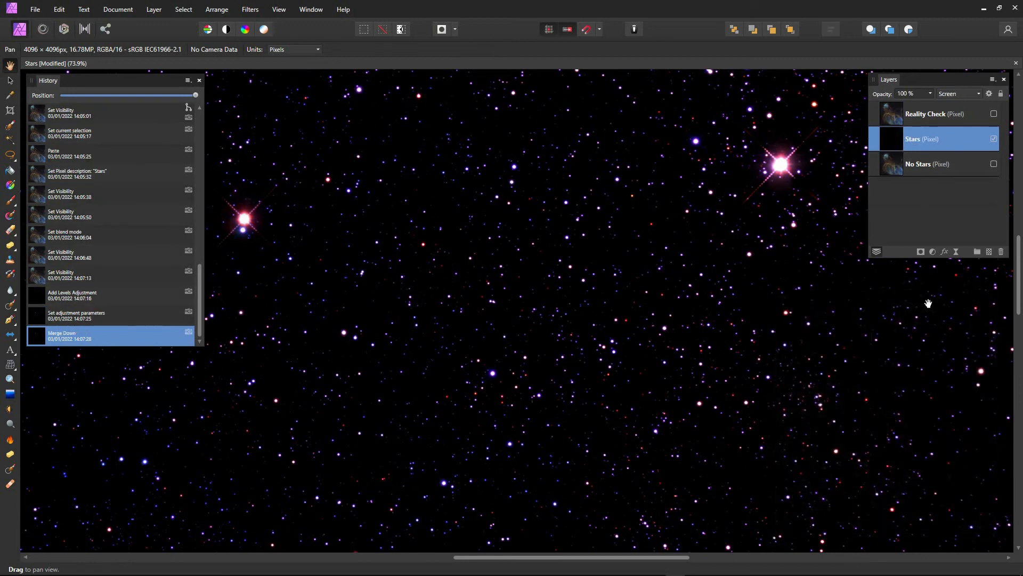
- Show the No Stars layer and compare the brightened stars with the Reality Check layer
{"action": "left_click", "coordinate": [994, 163]}
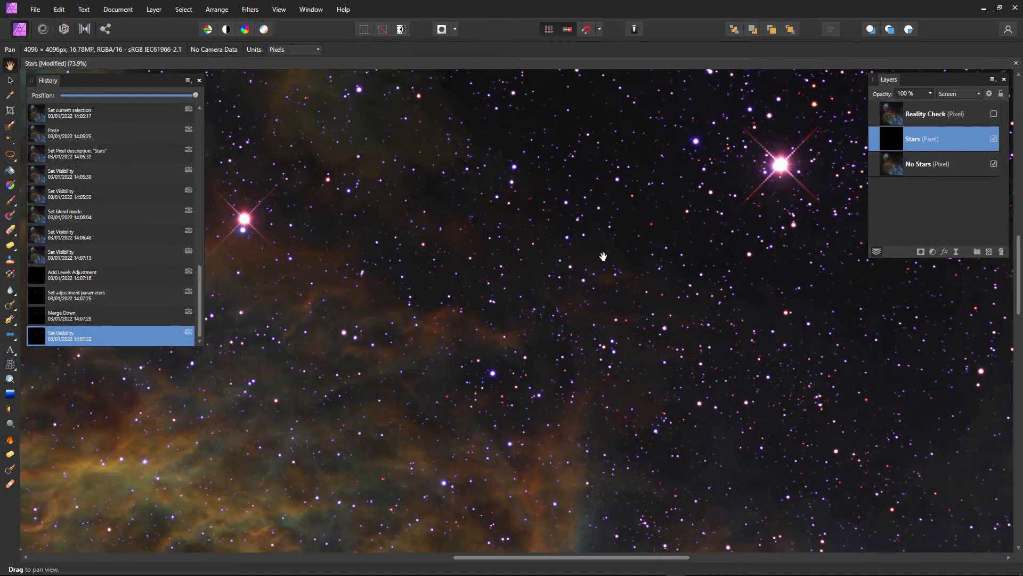
{"action": "scroll", "coordinate": [603, 257], "scroll_direction": "down", "scroll_amount": 1}
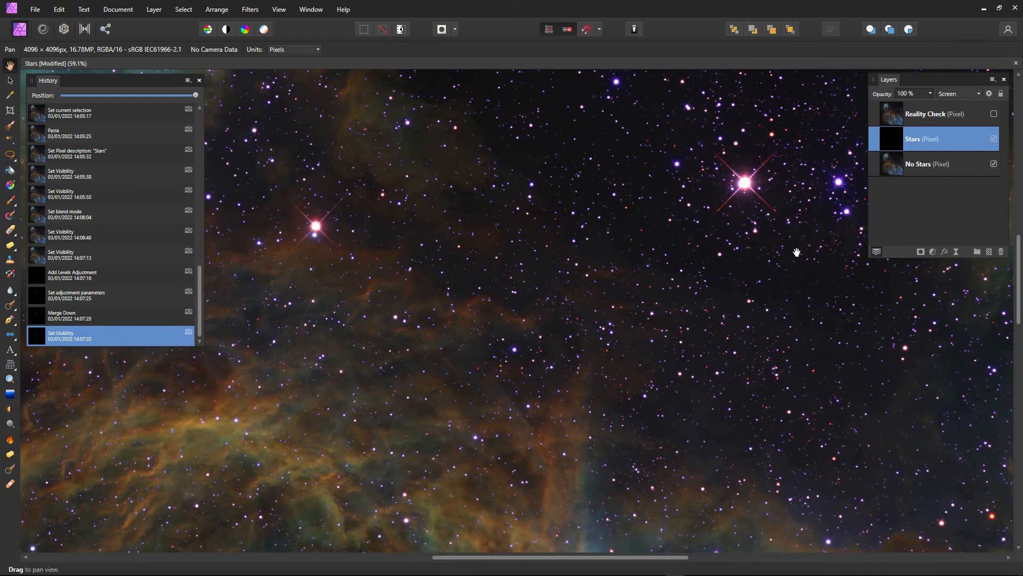
{"action": "scroll", "coordinate": [732, 376], "scroll_direction": "down", "scroll_amount": 4}
{"action": "scroll", "coordinate": [693, 373], "scroll_direction": "up", "scroll_amount": 5}
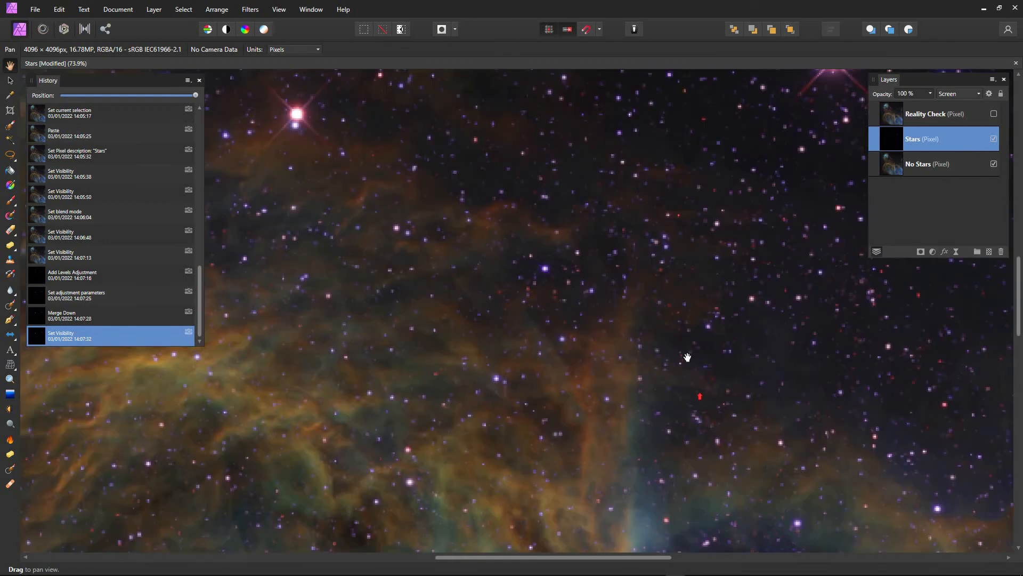
{"action": "left_click", "coordinate": [995, 115]}
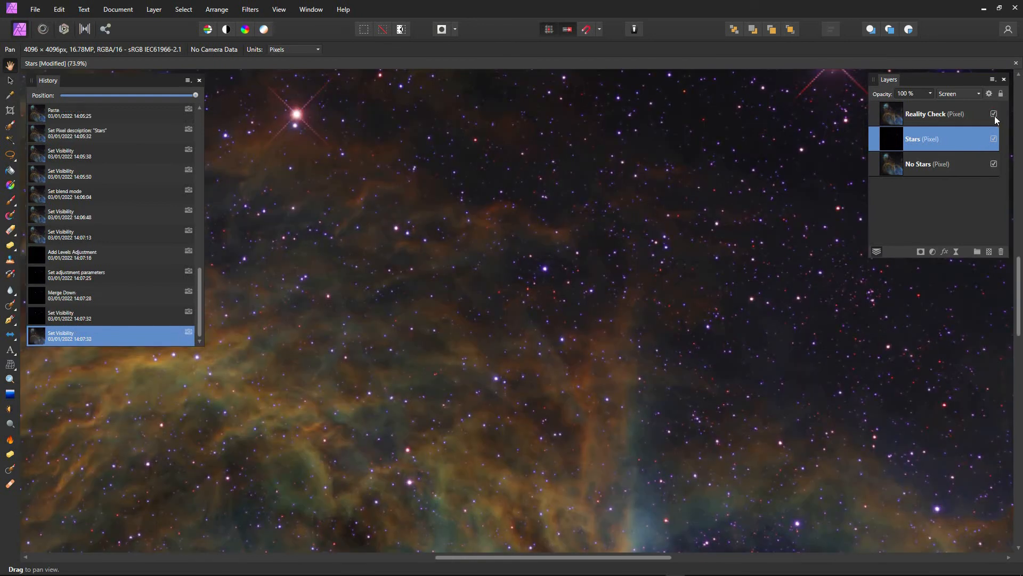
{"action": "left_click", "coordinate": [994, 115]}
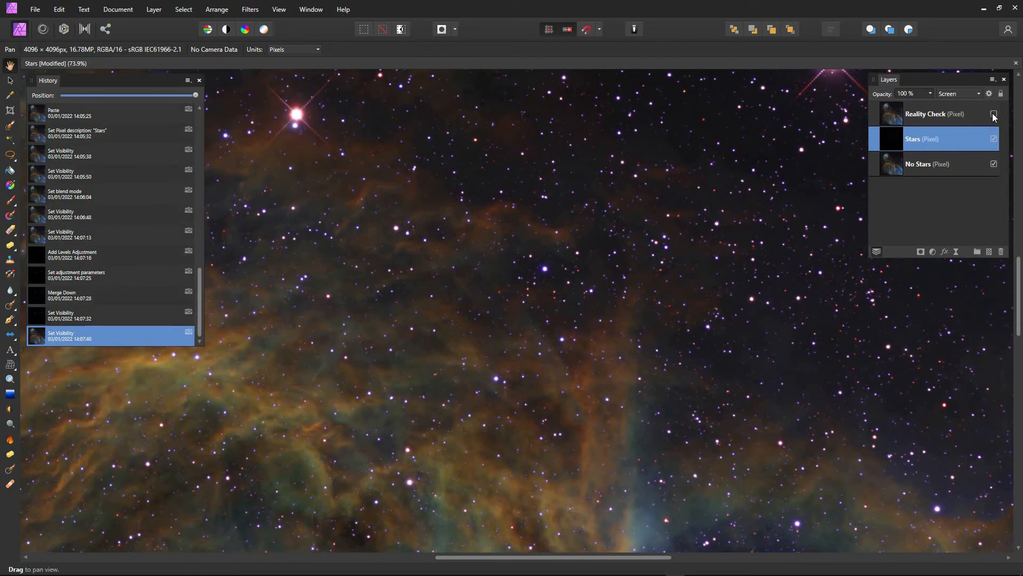
{"action": "left_click", "coordinate": [994, 115]}
{"action": "left_click", "coordinate": [994, 114]}
{"action": "left_click", "coordinate": [995, 115]}
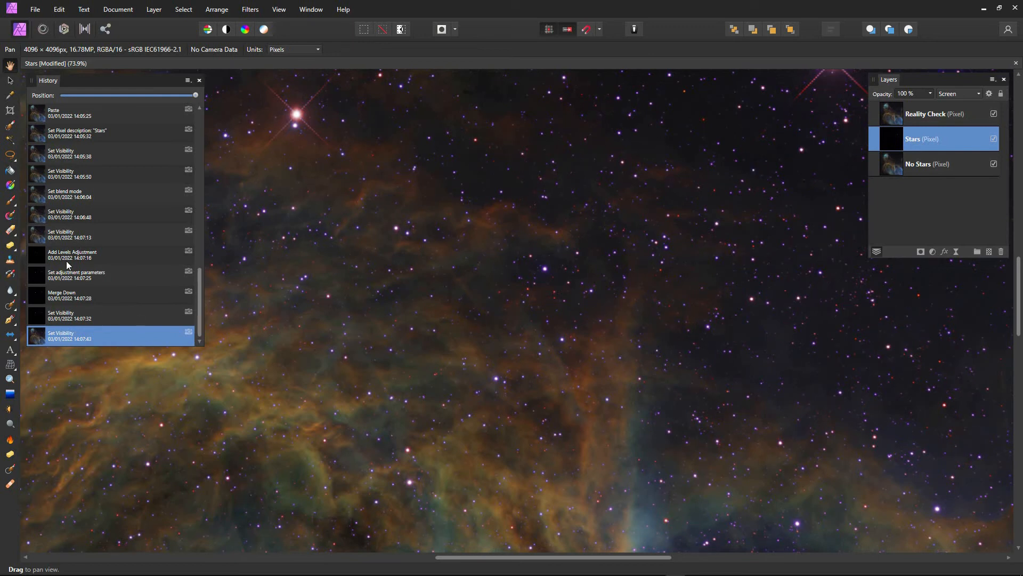
- Revert the document history to the state before the Levels adjustment and make the No Stars layer visible
{"action": "left_click", "coordinate": [73, 234]}
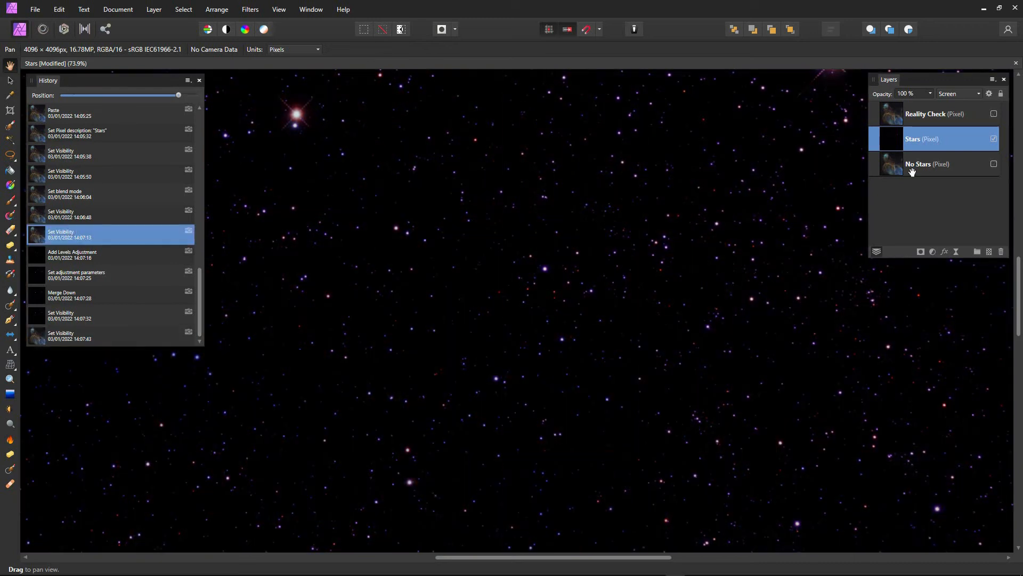
{"action": "left_click", "coordinate": [994, 164]}
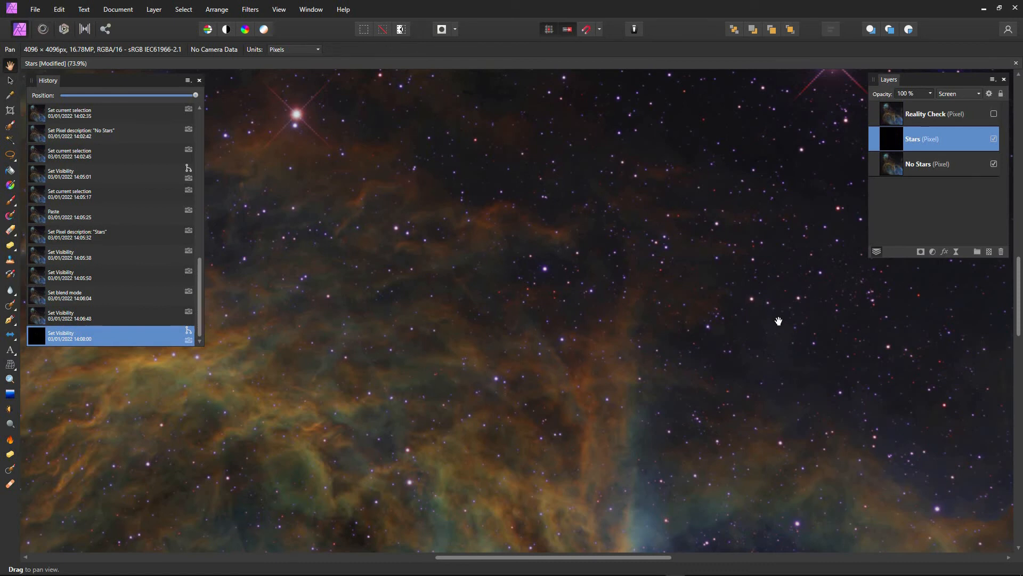
{"action": "scroll", "coordinate": [581, 288], "scroll_direction": "down", "scroll_amount": 5}
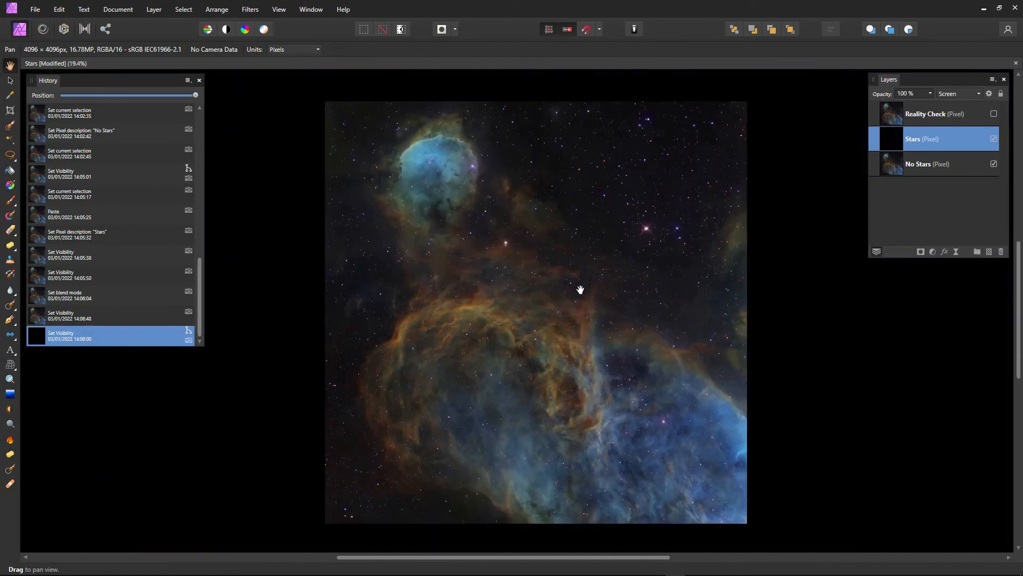
{"action": "scroll", "coordinate": [560, 310], "scroll_direction": "up", "scroll_amount": 2}
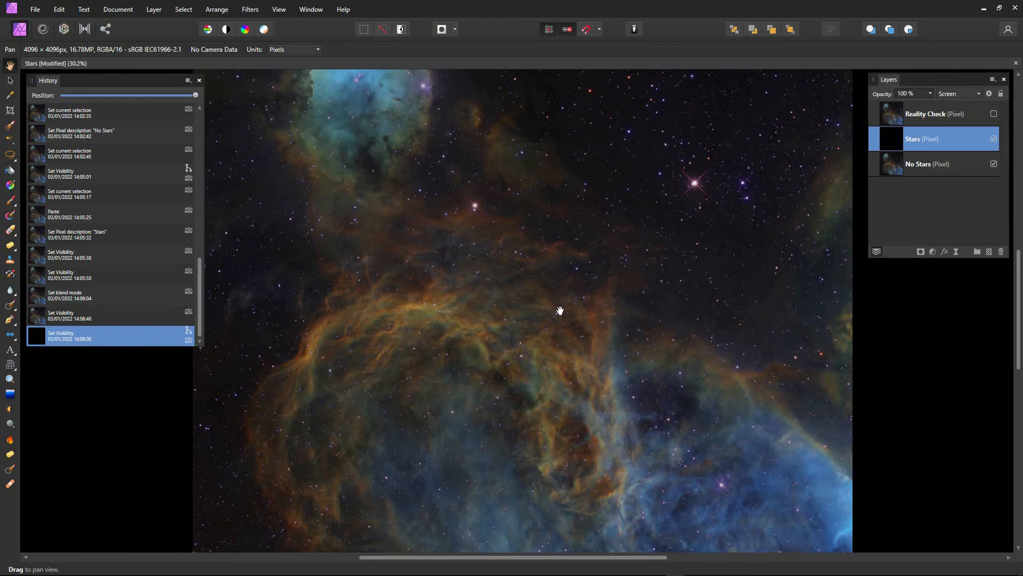
- Compare the image with and without the Stars layer, leaving Stars visible
{"action": "left_click", "coordinate": [994, 139]}
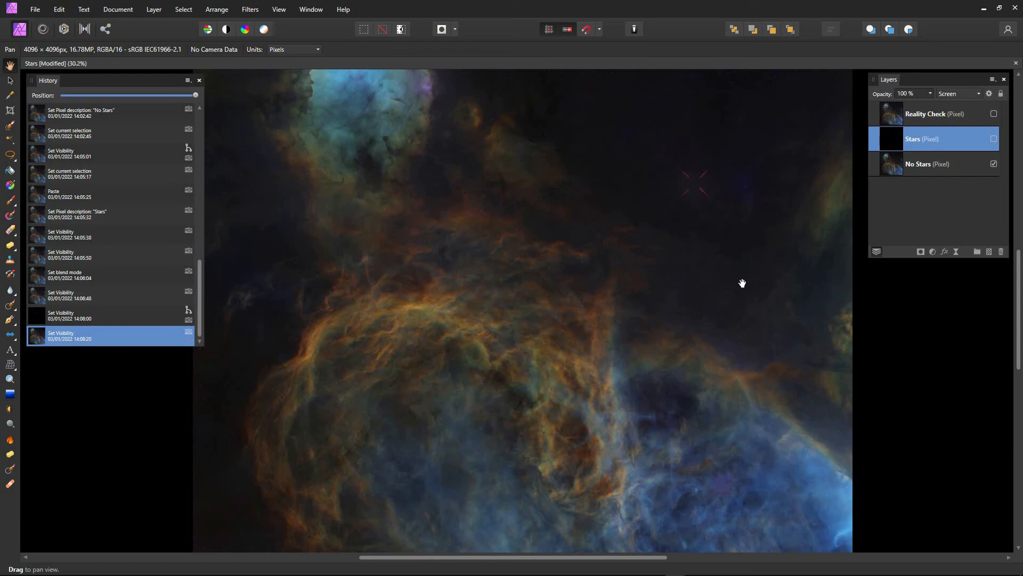
{"action": "left_click", "coordinate": [993, 139]}
{"action": "scroll", "coordinate": [555, 411], "scroll_direction": "down", "scroll_amount": 3}
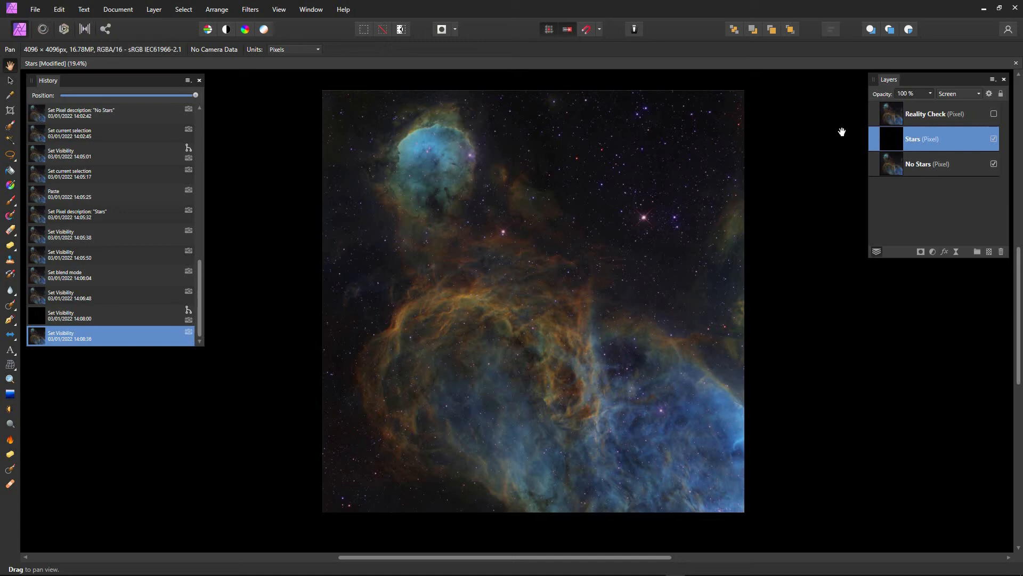
- Select the No Stars layer for editing and hide the Stars layer above it
{"action": "left_click", "coordinate": [938, 166]}
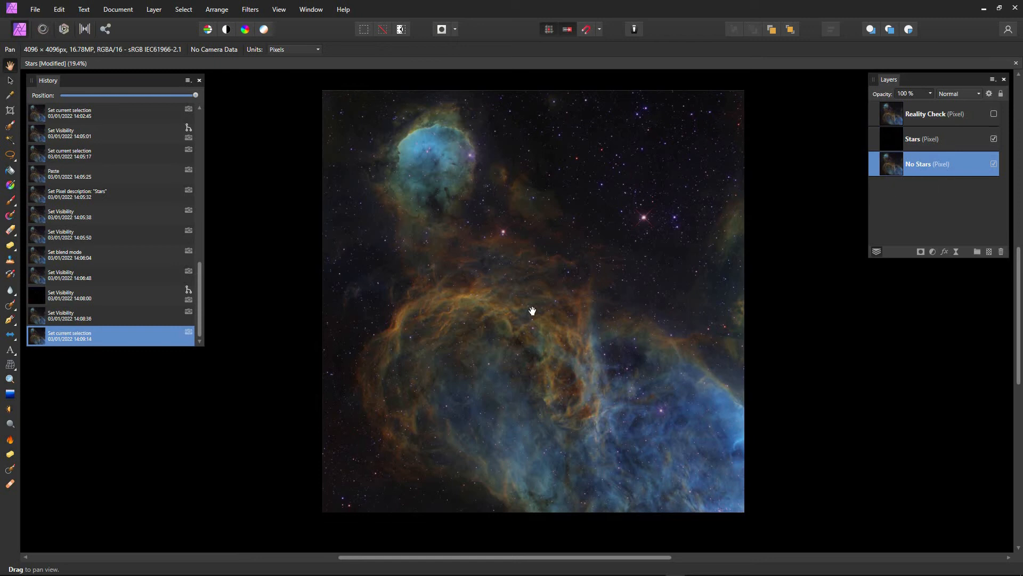
{"action": "left_click", "coordinate": [994, 139]}
{"action": "scroll", "coordinate": [603, 298], "scroll_direction": "up", "scroll_amount": 1}
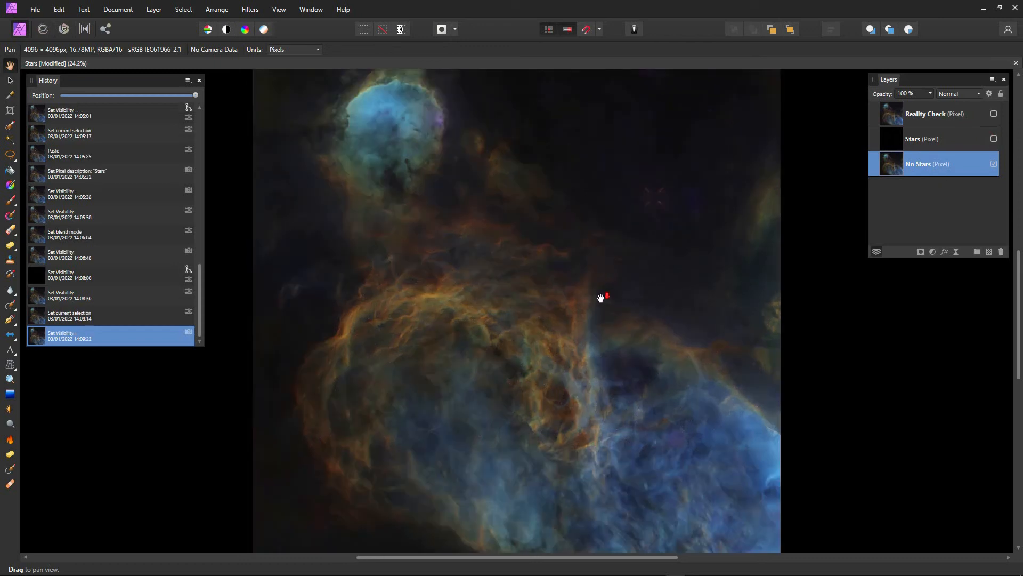
- Start tone mapping the No Stars layer and reduce Tone Compression to 2%
{"action": "scroll", "coordinate": [604, 298], "scroll_direction": "down", "scroll_amount": 1}
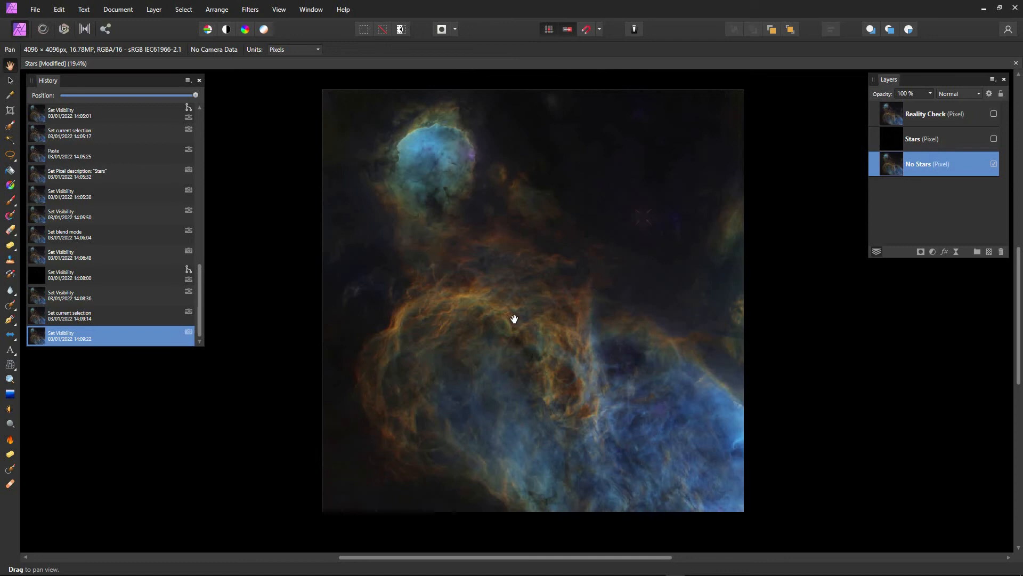
{"action": "scroll", "coordinate": [513, 319], "scroll_direction": "up", "scroll_amount": 1}
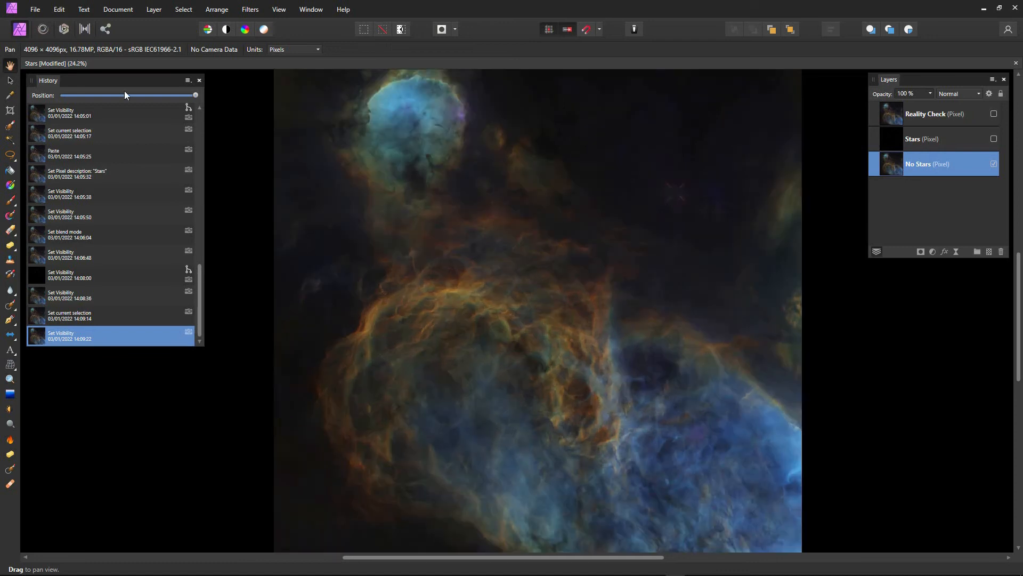
{"action": "left_click", "coordinate": [84, 31]}
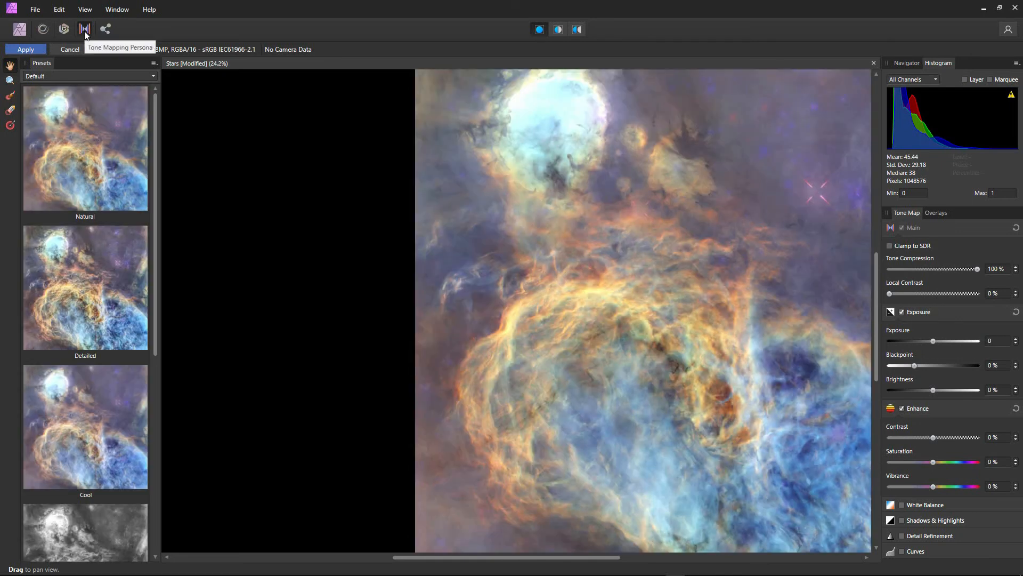
{"action": "left_click_drag", "start_coordinate": [682, 309], "coordinate": [524, 308]}
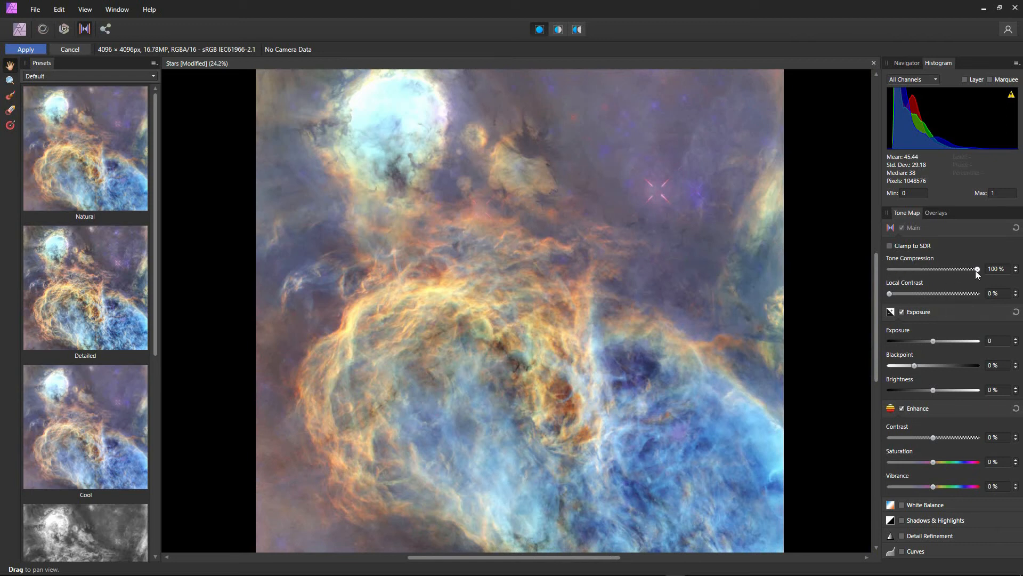
{"action": "left_click_drag", "start_coordinate": [977, 269], "coordinate": [872, 271]}
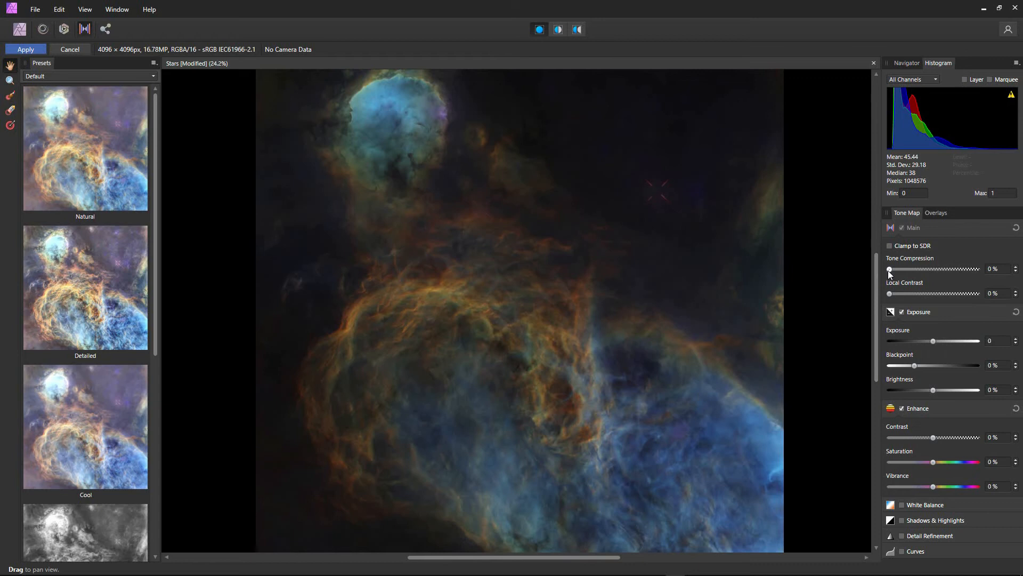
{"action": "left_click", "coordinate": [889, 269]}
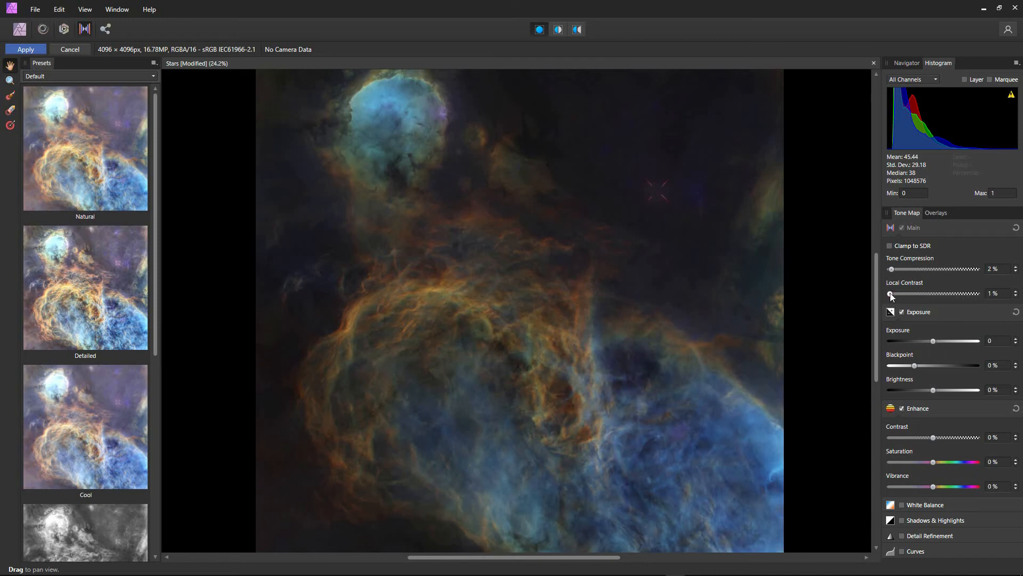
- Raise Local Contrast to 28%, check the detail in the blue nebula bubble, and apply the tone mapping
{"action": "left_click_drag", "start_coordinate": [890, 293], "coordinate": [899, 292]}
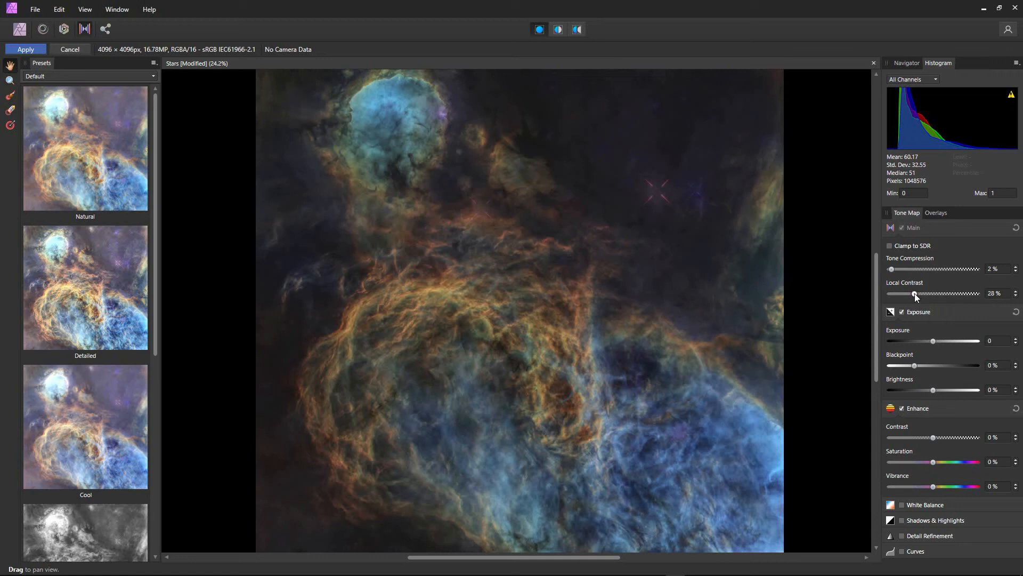
{"action": "left_click_drag", "start_coordinate": [914, 293], "coordinate": [861, 293]}
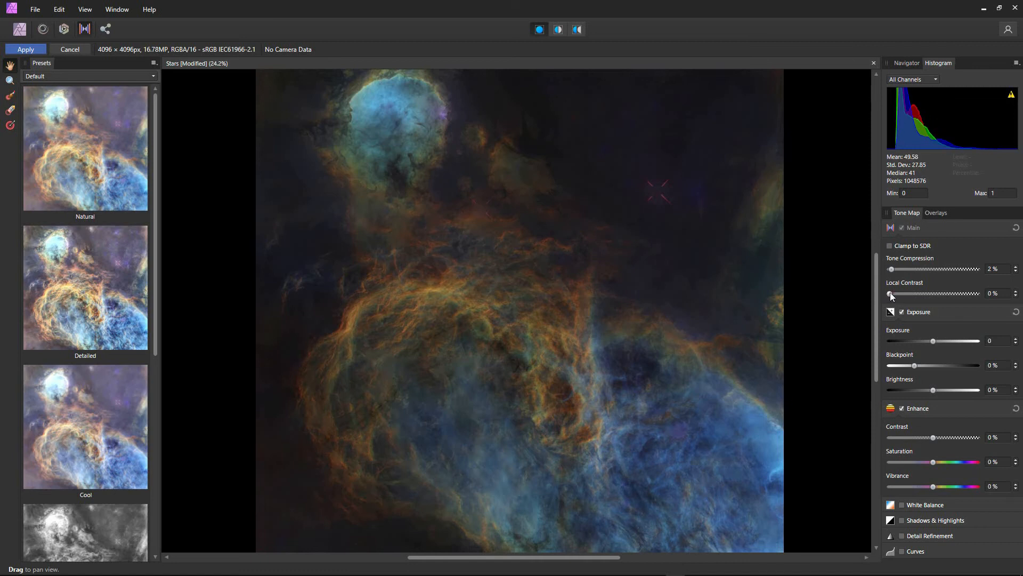
{"action": "left_click_drag", "start_coordinate": [890, 293], "coordinate": [902, 293]}
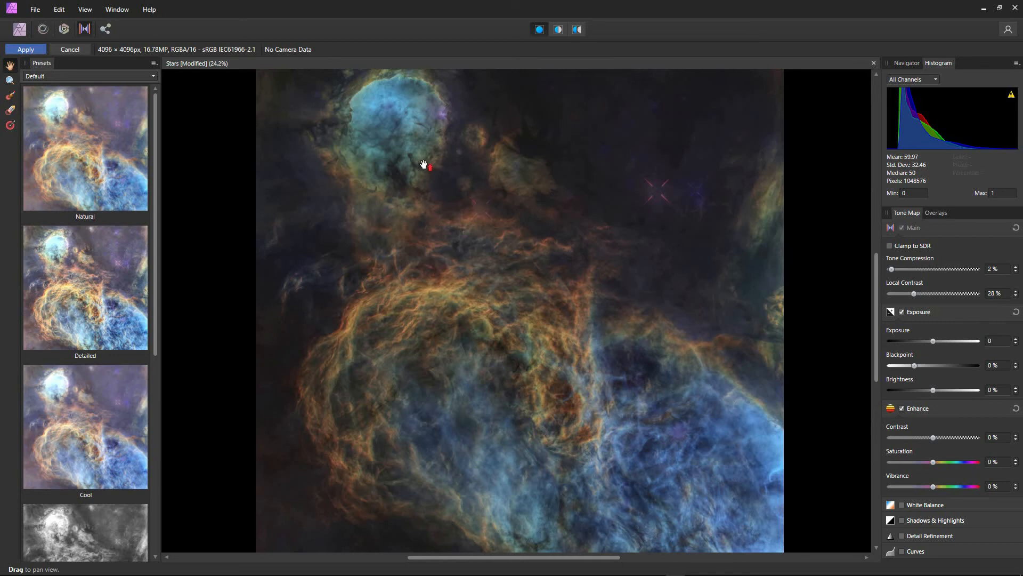
{"action": "scroll", "coordinate": [424, 165], "scroll_direction": "up", "scroll_amount": 4}
{"action": "left_click_drag", "start_coordinate": [427, 189], "coordinate": [515, 402]}
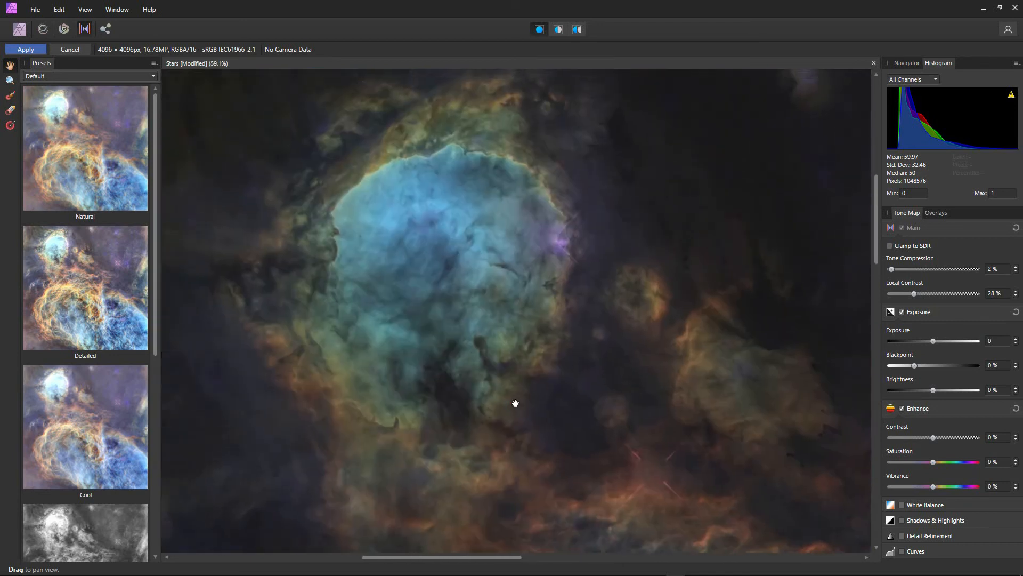
{"action": "scroll", "coordinate": [449, 276], "scroll_direction": "up", "scroll_amount": 1}
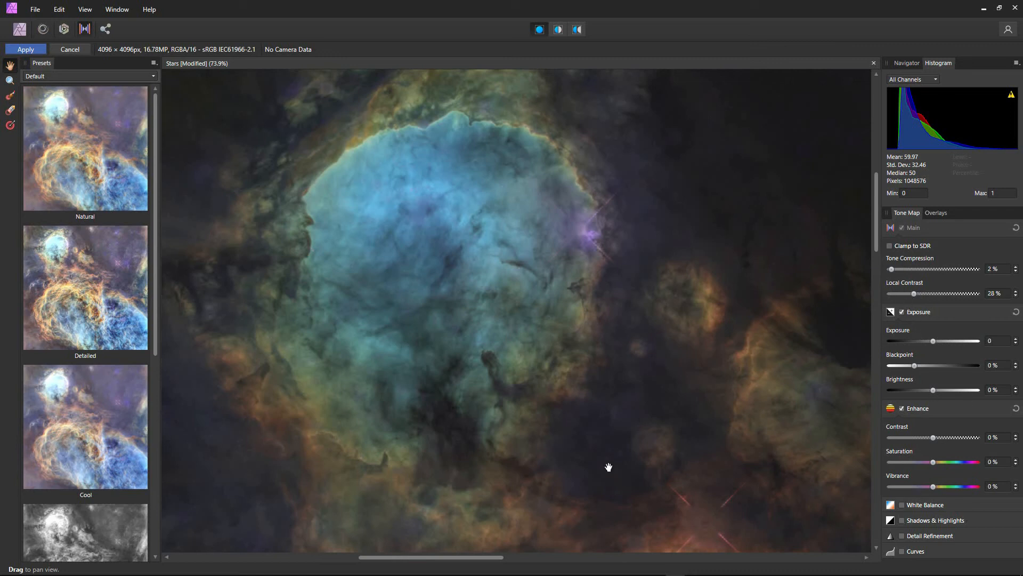
{"action": "left_click", "coordinate": [25, 50]}
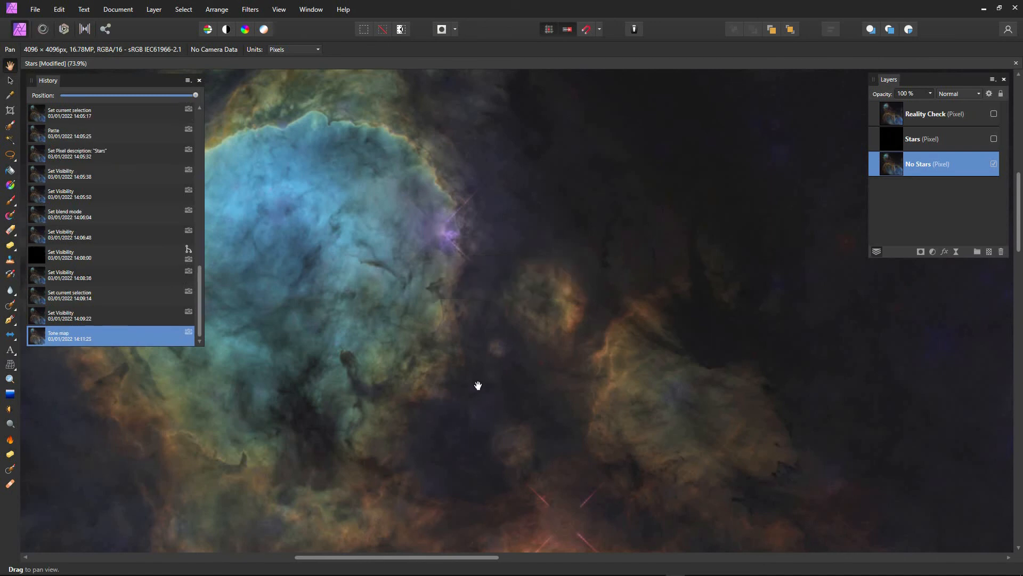
- Compare the nebula before and after tone mapping through the document history, ending on the tone-mapped state
{"action": "scroll", "coordinate": [456, 343], "scroll_direction": "down", "scroll_amount": 4}
{"action": "left_click_drag", "start_coordinate": [532, 449], "coordinate": [545, 240]}
{"action": "left_click_drag", "start_coordinate": [603, 366], "coordinate": [597, 324]}
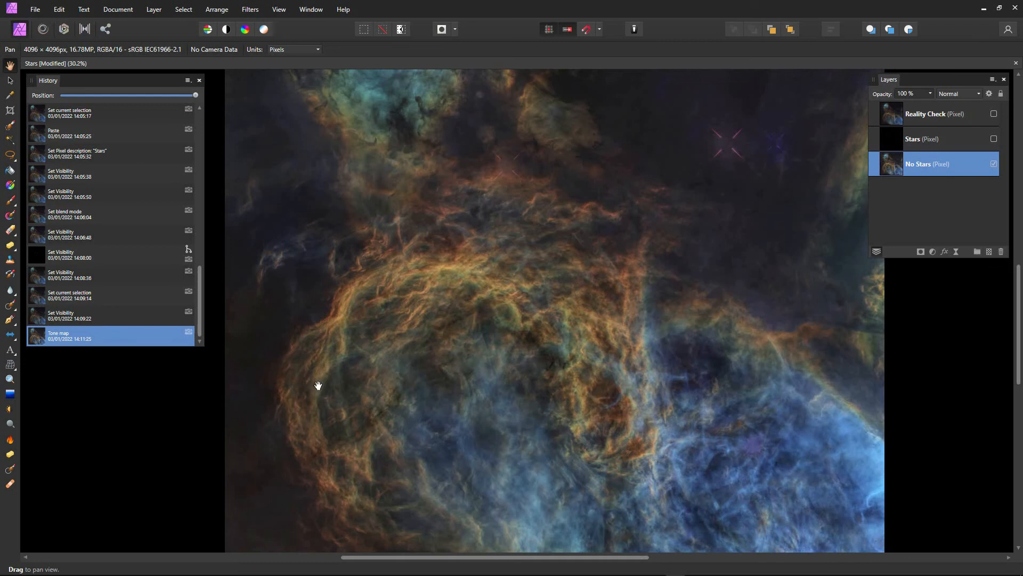
{"action": "left_click", "coordinate": [62, 315]}
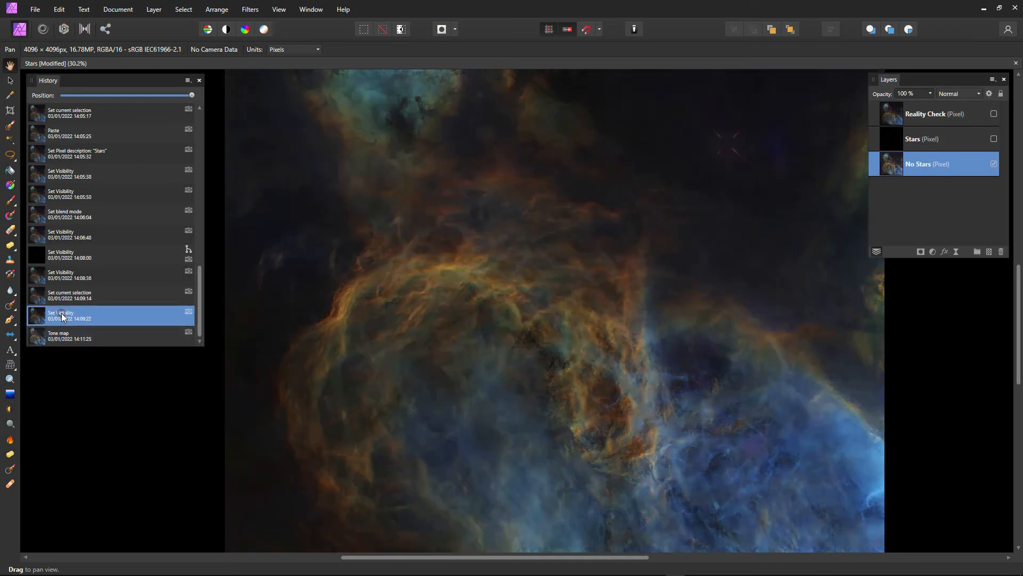
{"action": "left_click", "coordinate": [68, 336]}
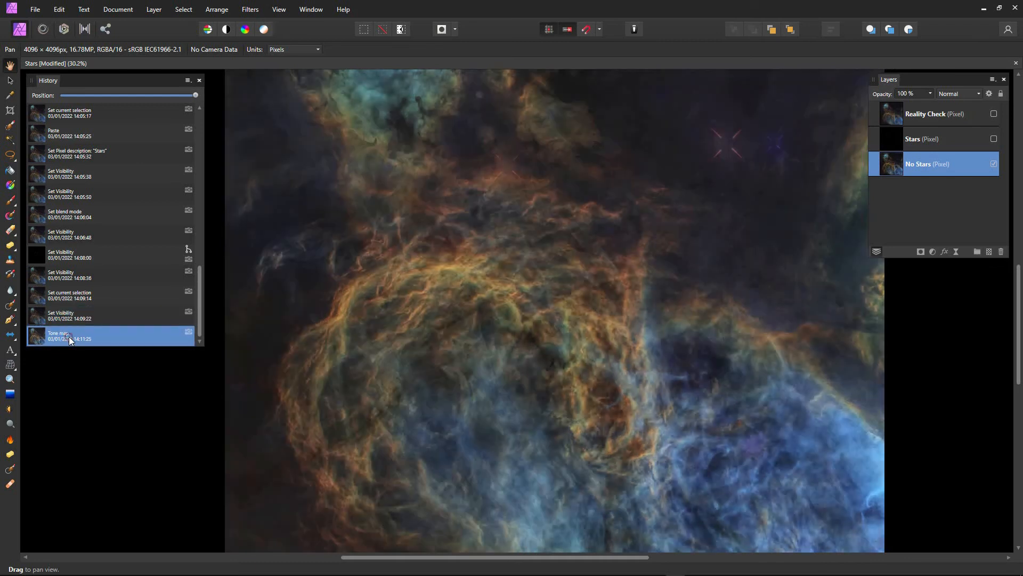
- Make the Stars layer visible over the tone-mapped No Stars layer and inspect the combined image
{"action": "left_click", "coordinate": [994, 139]}
{"action": "scroll", "coordinate": [612, 263], "scroll_direction": "down", "scroll_amount": 1}
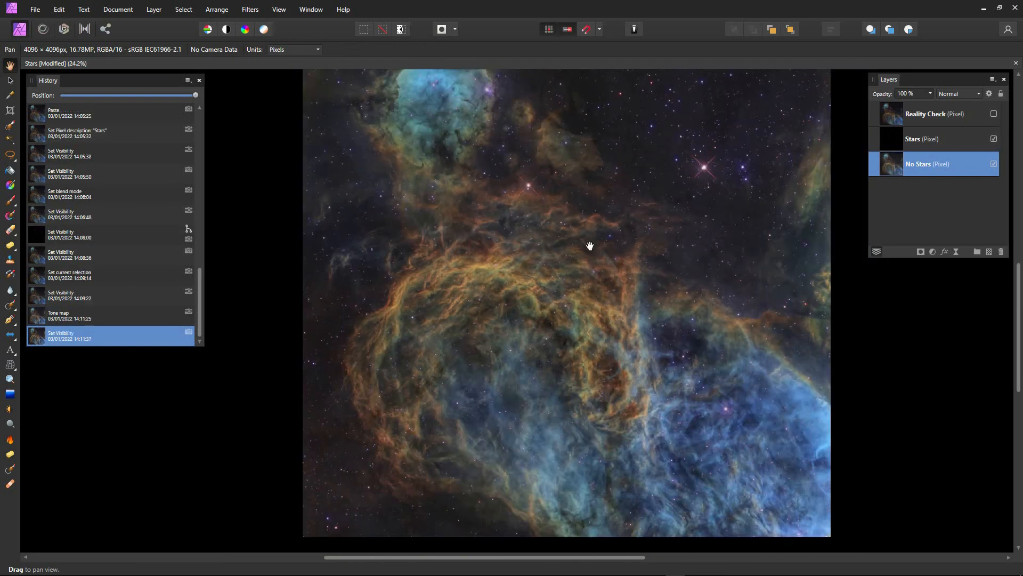
{"action": "scroll", "coordinate": [588, 246], "scroll_direction": "up", "scroll_amount": 2}
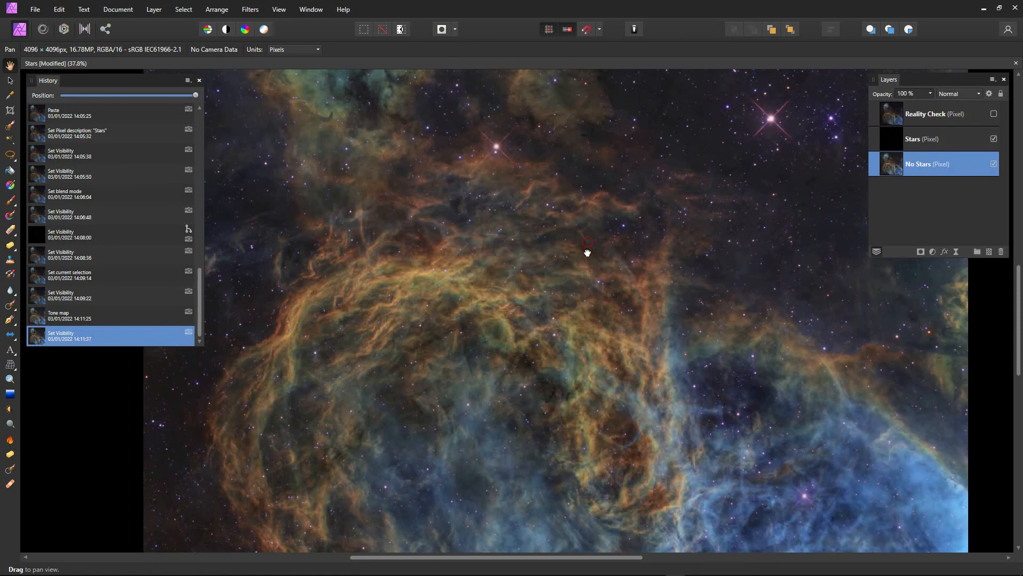
{"action": "scroll", "coordinate": [587, 252], "scroll_direction": "down", "scroll_amount": 1}
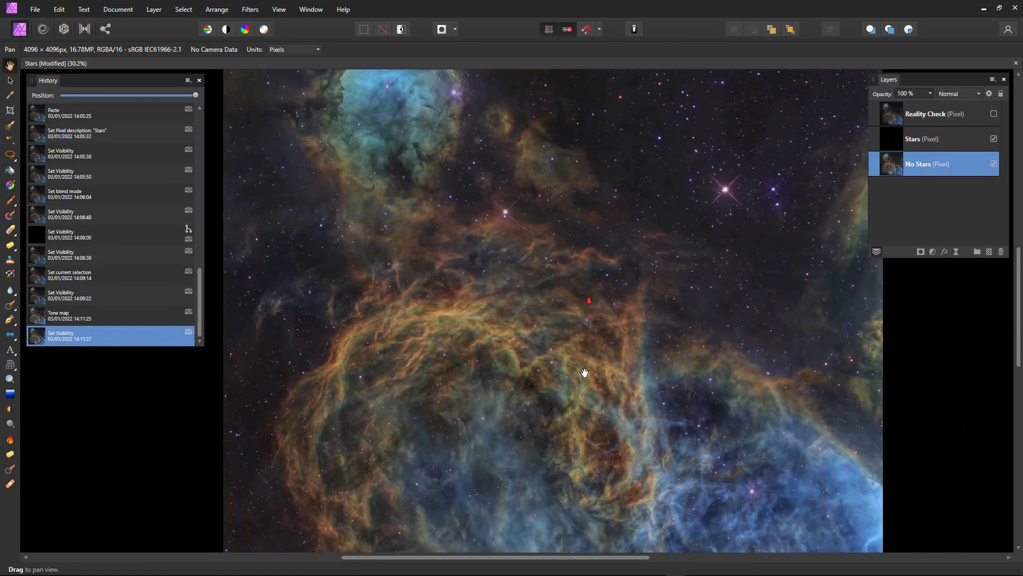
{"action": "scroll", "coordinate": [554, 390], "scroll_direction": "down", "scroll_amount": 1}
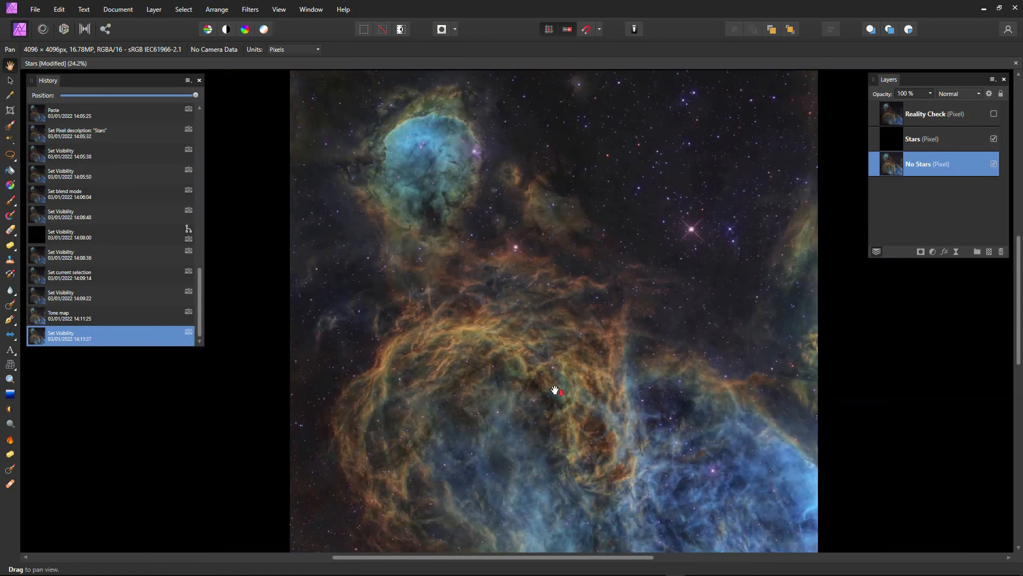
{"action": "mouse_move", "coordinate": [560, 434]}
{"action": "left_mouse_down"}
{"action": "mouse_move", "coordinate": [548, 342]}
{"action": "mouse_move", "coordinate": [571, 417]}
{"action": "mouse_move", "coordinate": [566, 371]}
{"action": "mouse_move", "coordinate": [566, 447]}
{"action": "mouse_move", "coordinate": [559, 437]}
{"action": "left_mouse_up"}
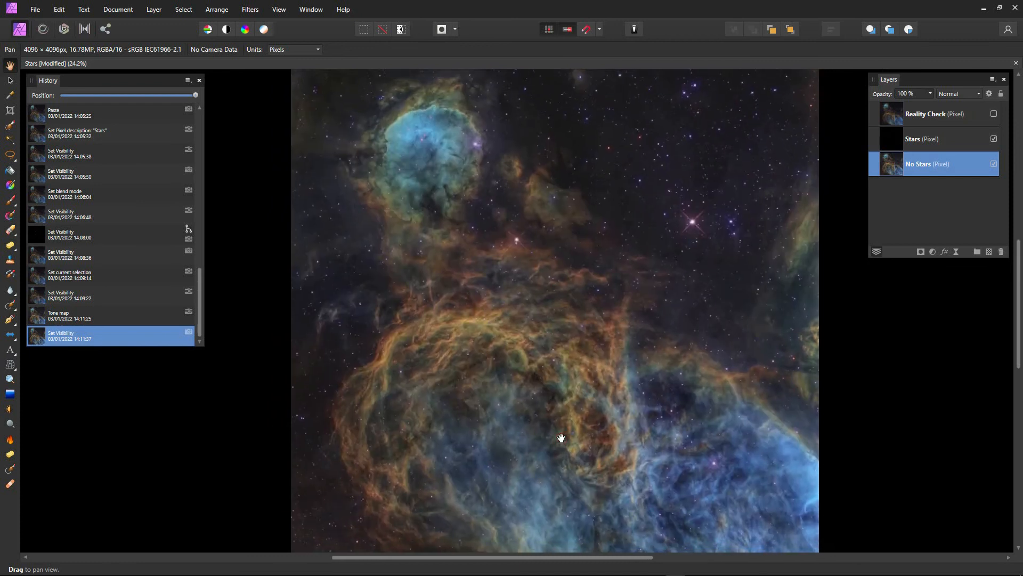
{"action": "left_click_drag", "start_coordinate": [619, 384], "coordinate": [608, 354]}
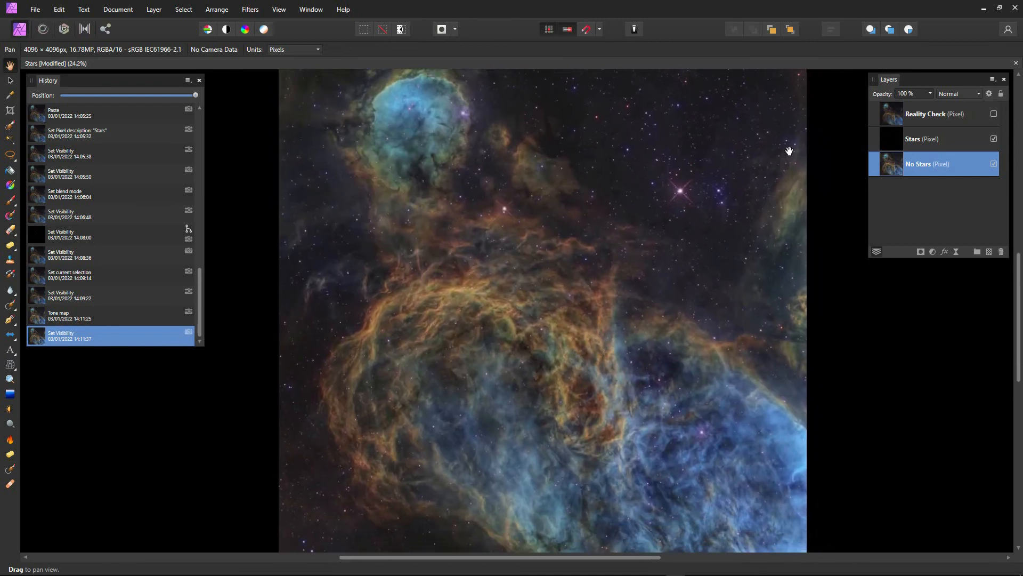
- Compare the edited image with the Reality Check layer by toggling its visibility, leaving it hidden
{"action": "left_click", "coordinate": [958, 113]}
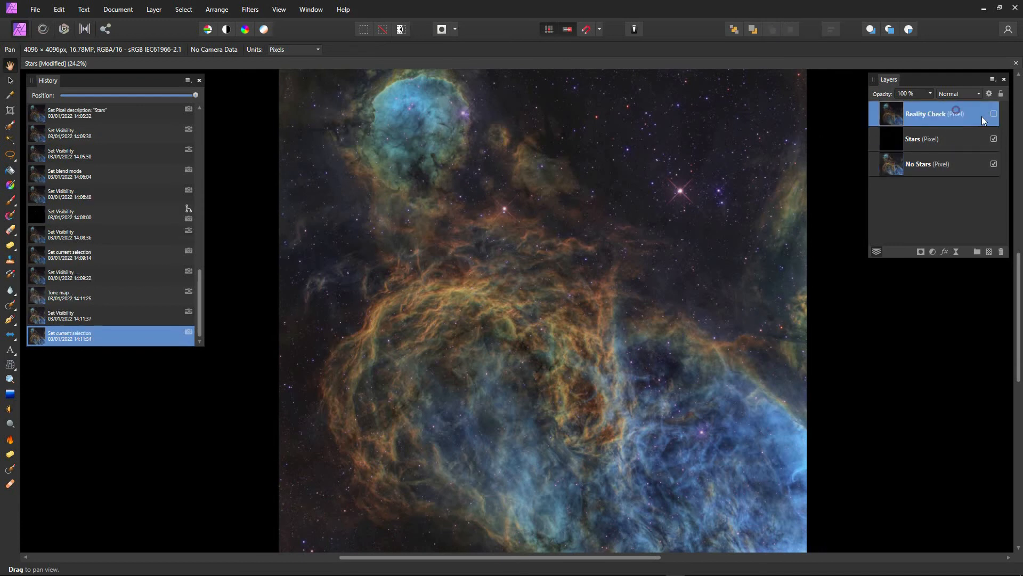
{"action": "left_click", "coordinate": [994, 114]}
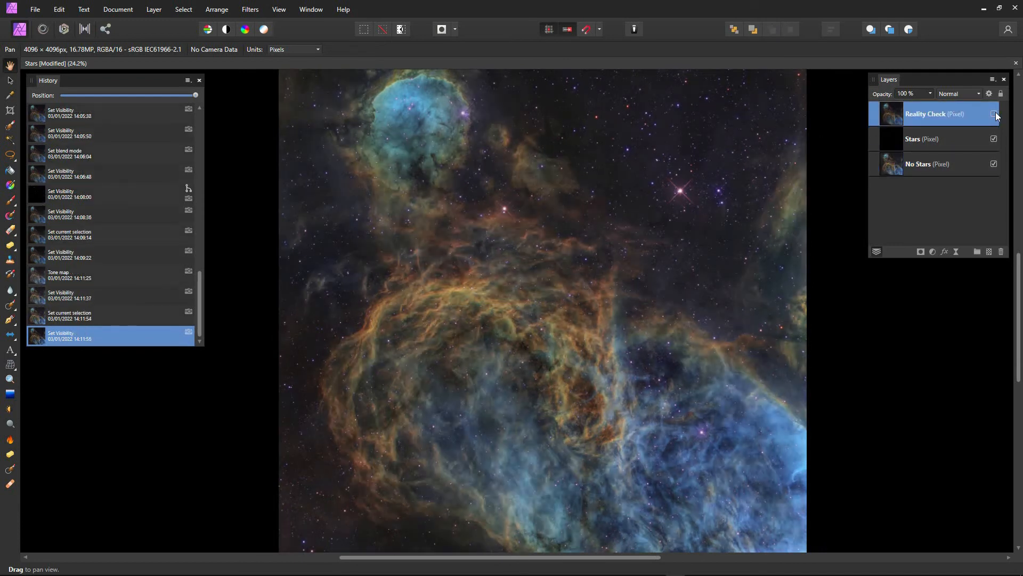
{"action": "left_click", "coordinate": [994, 114]}
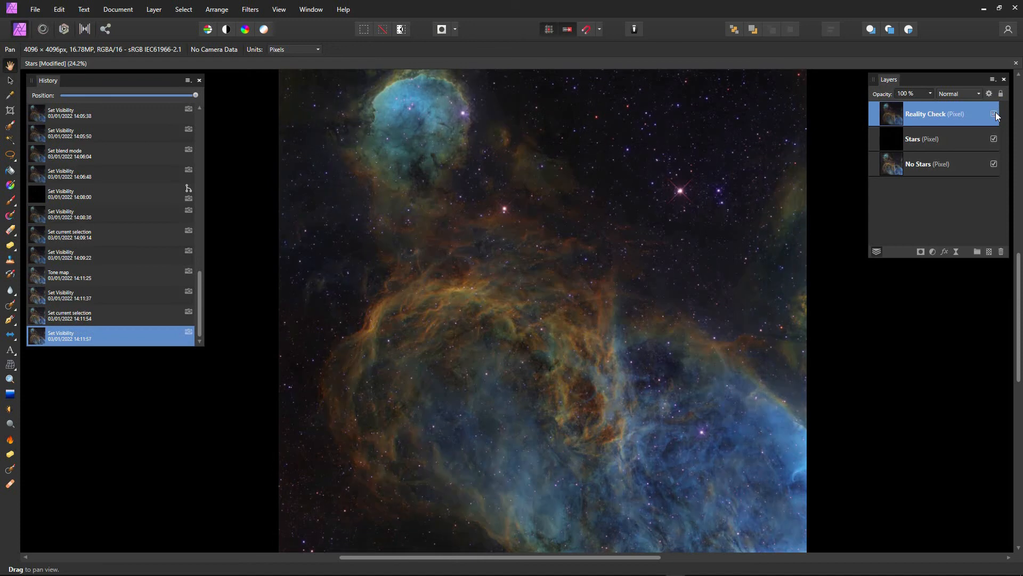
{"action": "left_click", "coordinate": [994, 113]}
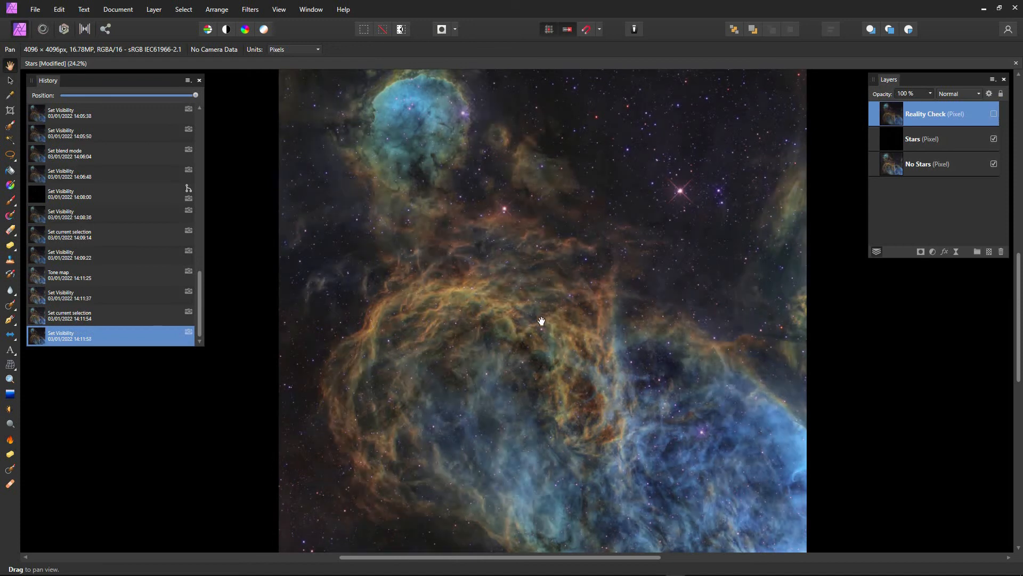
{"action": "scroll", "coordinate": [556, 303], "scroll_direction": "down", "scroll_amount": 1}
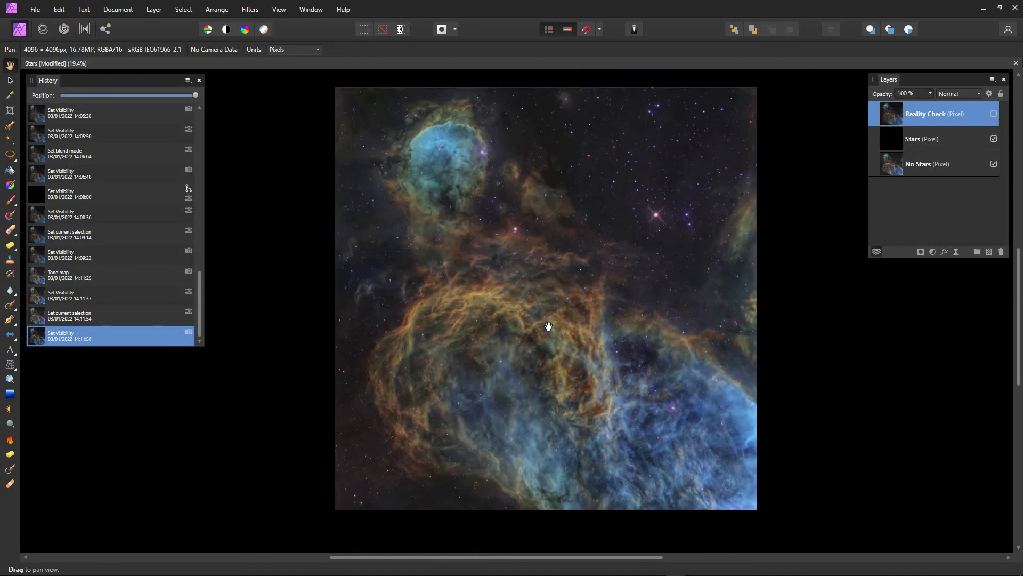
{"action": "scroll", "coordinate": [545, 327], "scroll_direction": "up", "scroll_amount": 1}
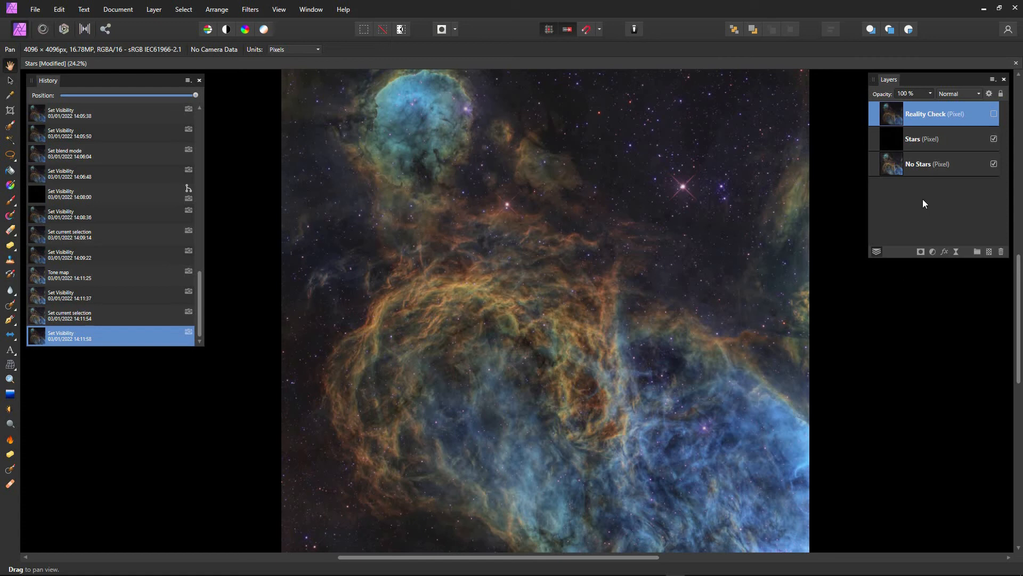
- Add a Levels adjustment to the No Stars layer with Black Level at 3% and merge it down
{"action": "left_click", "coordinate": [920, 163]}
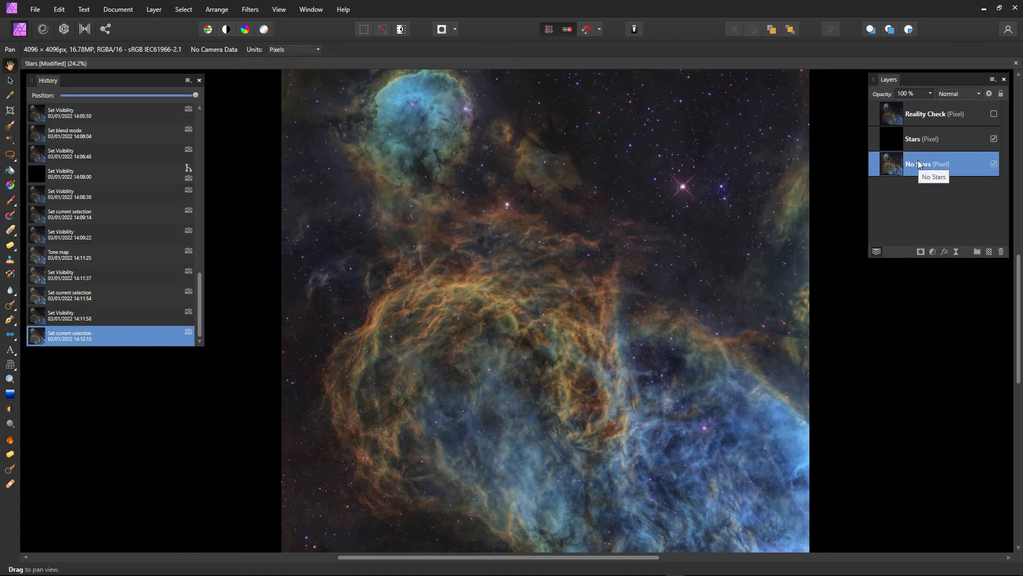
{"action": "key", "text": "ctrl+l"}
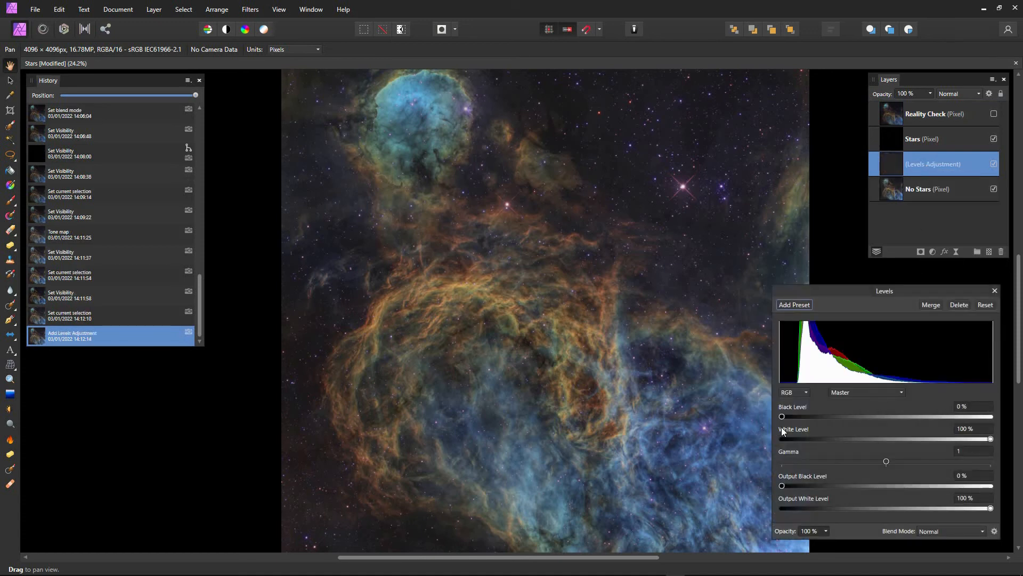
{"action": "left_click_drag", "start_coordinate": [781, 416], "coordinate": [789, 416]}
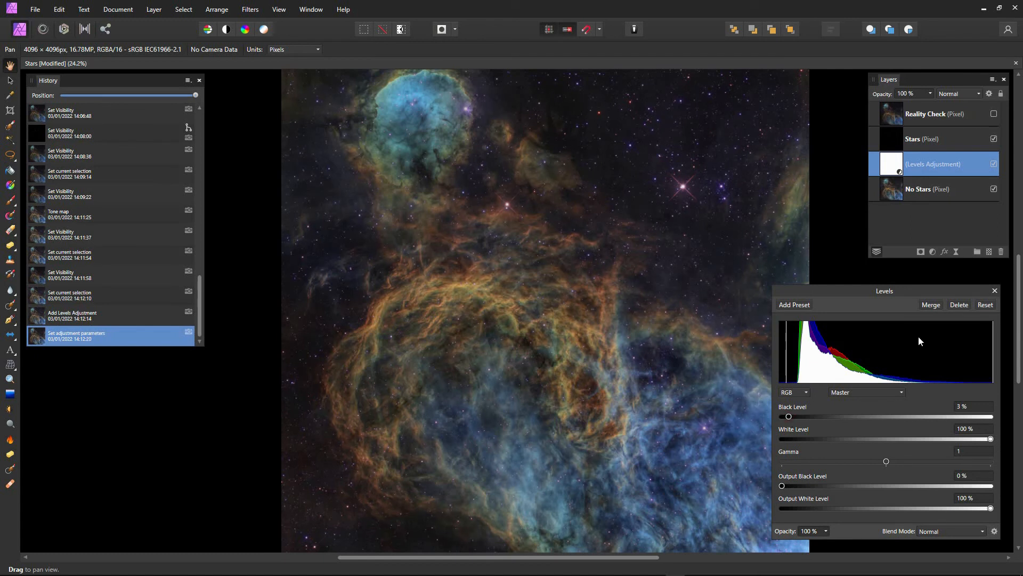
{"action": "left_click", "coordinate": [930, 306]}
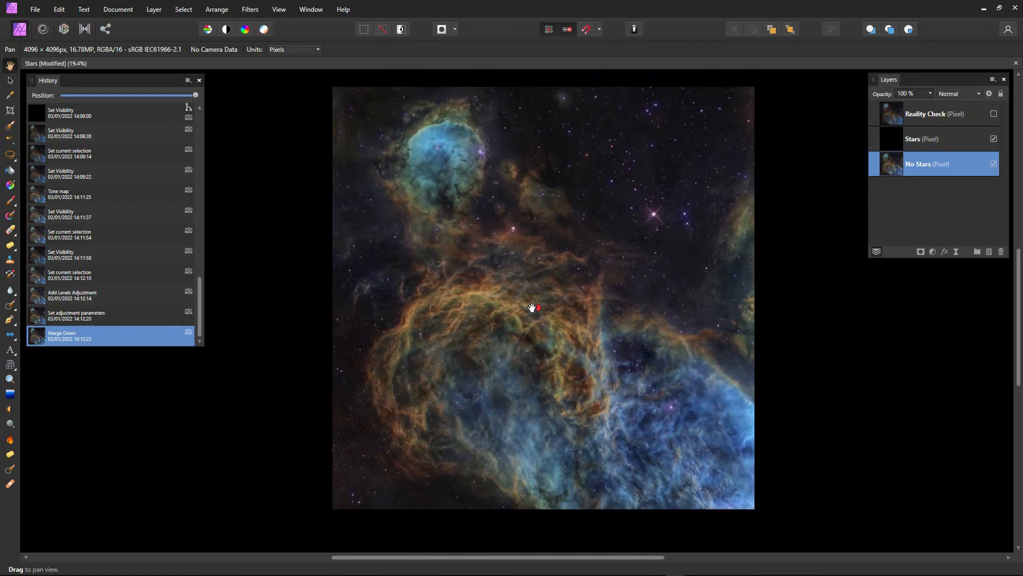
- Add a Selective Colour adjustment above the No Stars layer and set the Reds to Cyan -41% and Magenta 4%
{"action": "scroll", "coordinate": [529, 303], "scroll_direction": "down", "scroll_amount": 1}
{"action": "left_click_drag", "start_coordinate": [916, 362], "coordinate": [909, 340]}
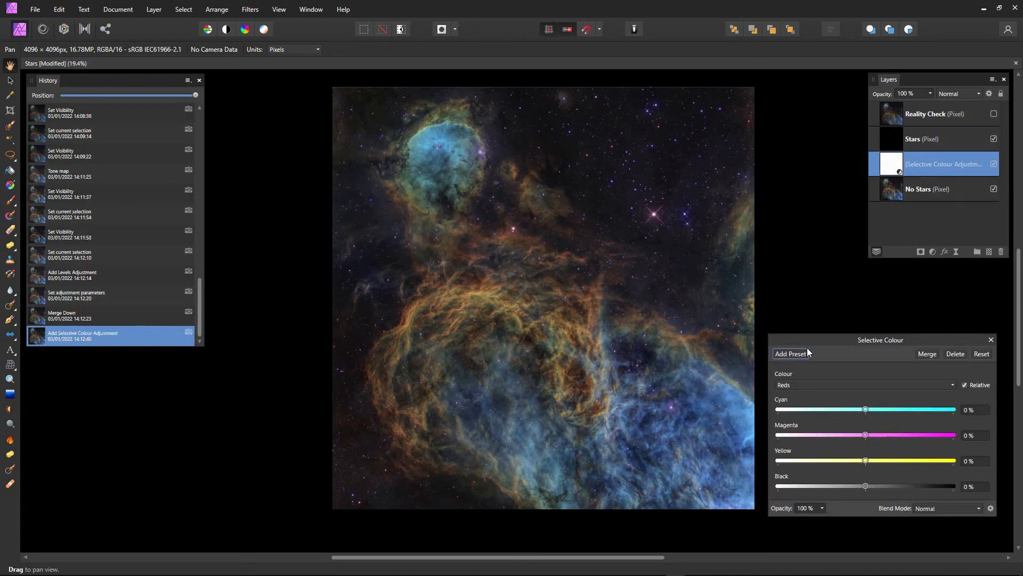
{"action": "scroll", "coordinate": [557, 356], "scroll_direction": "up", "scroll_amount": 1}
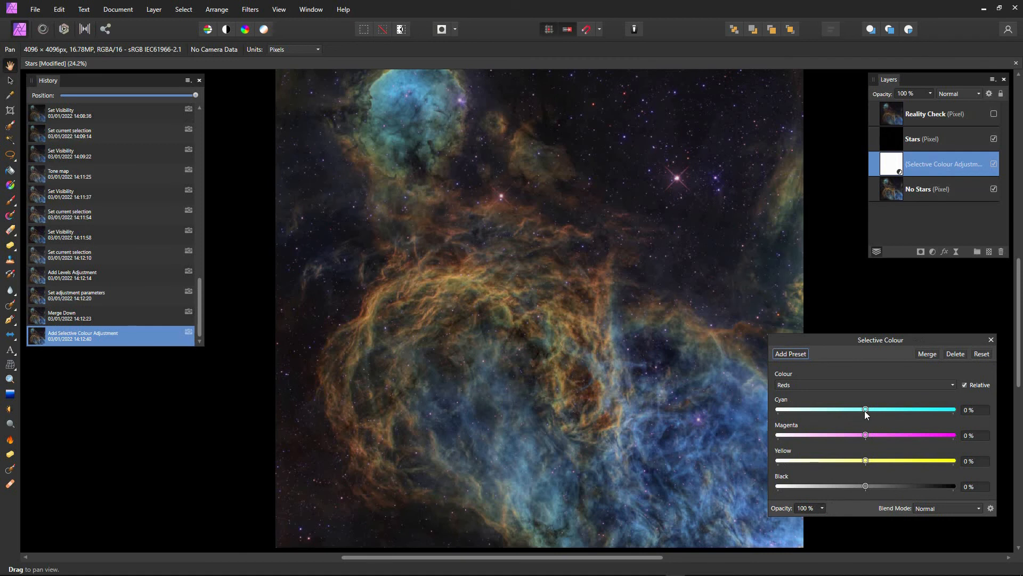
{"action": "left_click_drag", "start_coordinate": [865, 409], "coordinate": [862, 460]}
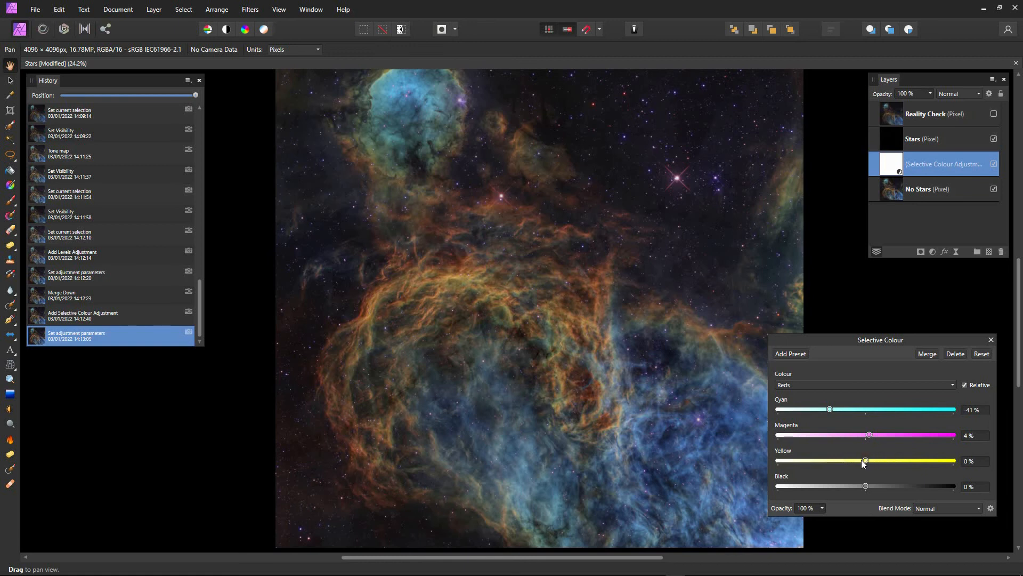
- Reduce the Cyan amount for the Yellows in the Selective Colour adjustment
{"action": "left_click", "coordinate": [952, 386]}
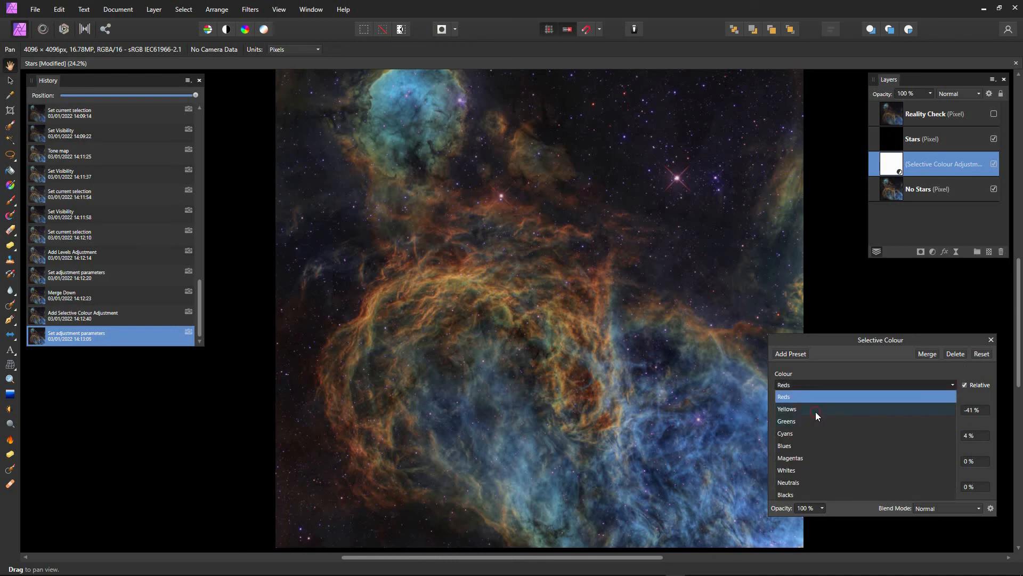
{"action": "left_click", "coordinate": [816, 409]}
{"action": "left_click_drag", "start_coordinate": [865, 411], "coordinate": [841, 409]}
{"action": "left_click_drag", "start_coordinate": [972, 400], "coordinate": [865, 434]}
- Raise the Magenta amount for the Cyans in the Selective Colour adjustment and merge it into the No Stars layer
{"action": "left_click", "coordinate": [951, 383]}
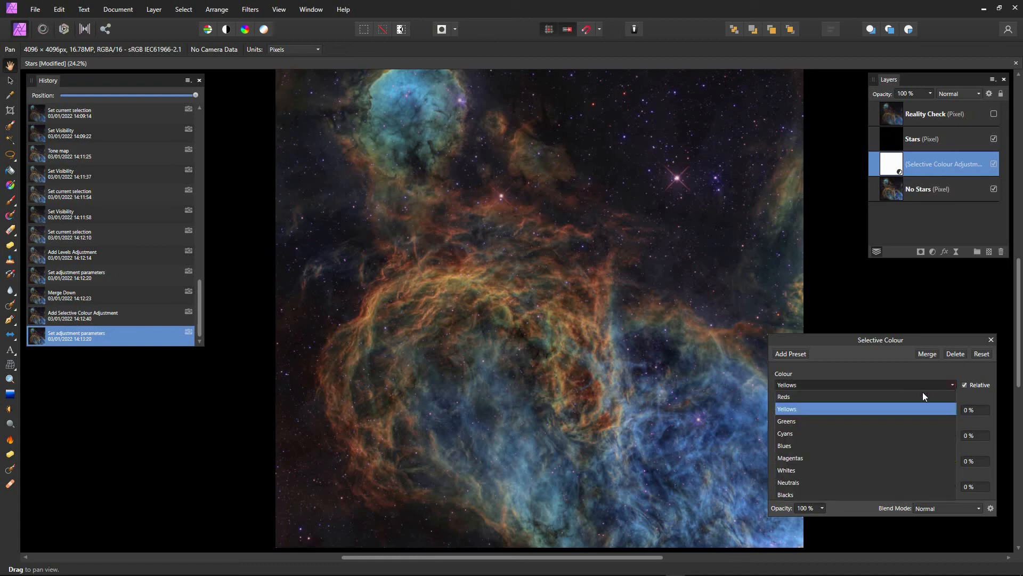
{"action": "left_click", "coordinate": [817, 433]}
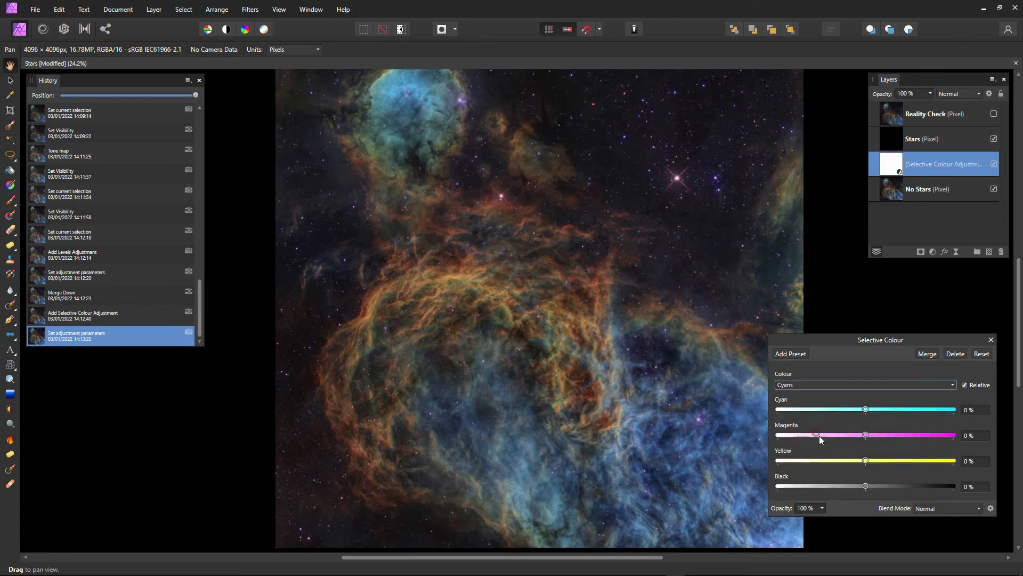
{"action": "left_click", "coordinate": [867, 435]}
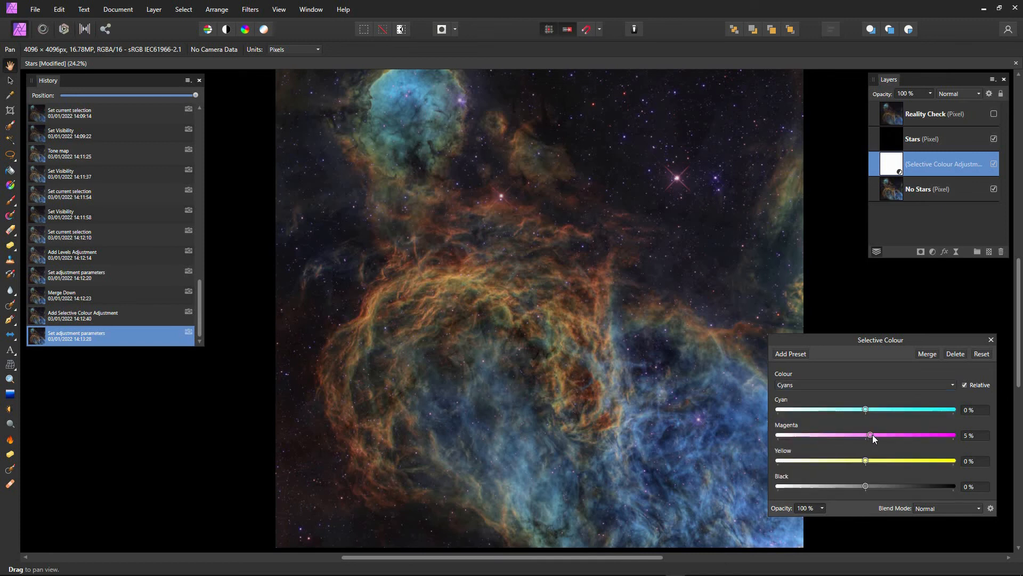
{"action": "left_click_drag", "start_coordinate": [875, 436], "coordinate": [877, 414]}
{"action": "key", "text": "ctrl+e"}
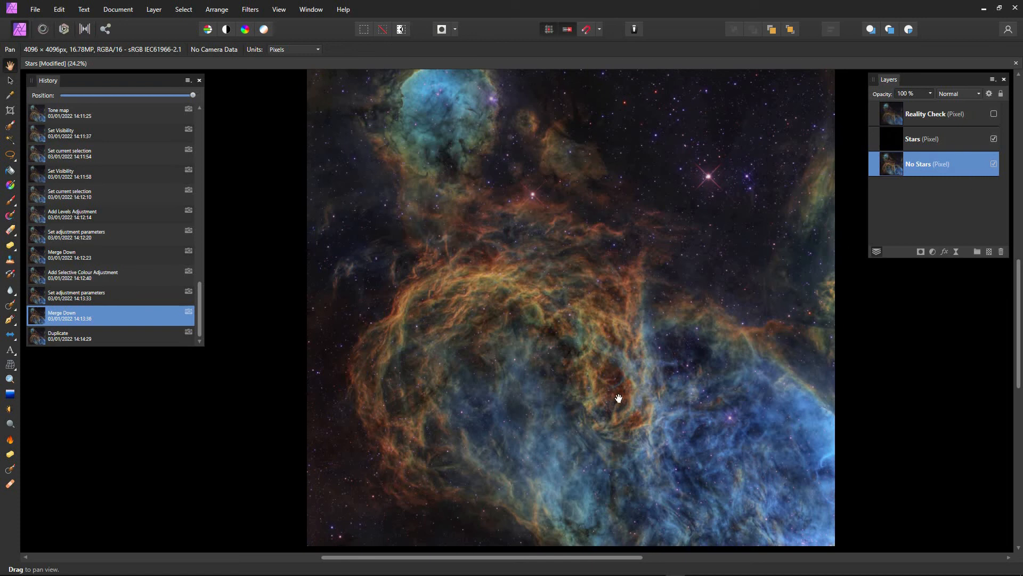
- With the Stars layer visible, apply the Clarity sharpening filter to the No Stars layer with increased strength
{"action": "left_click", "coordinate": [994, 139]}
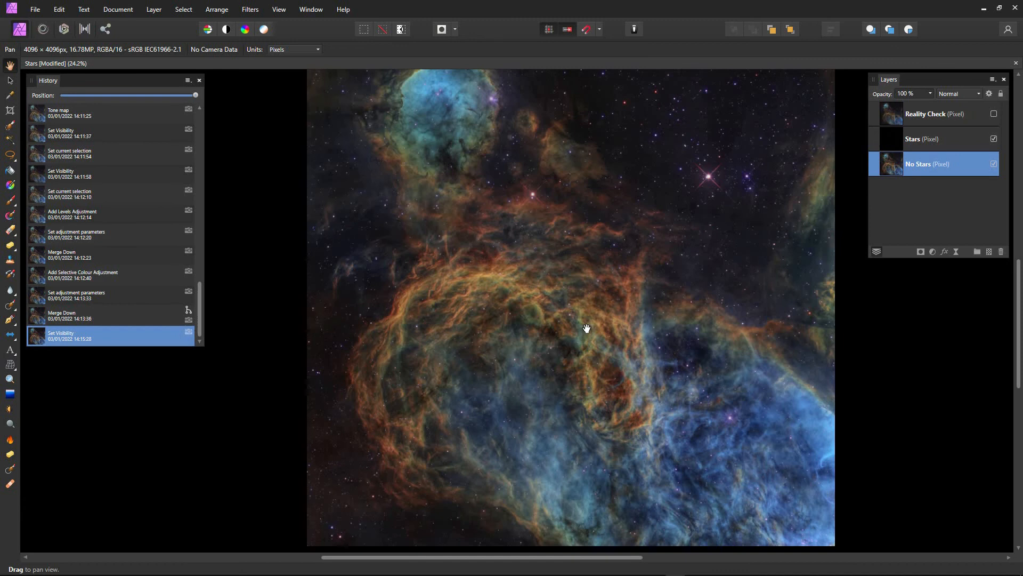
{"action": "scroll", "coordinate": [586, 328], "scroll_direction": "up", "scroll_amount": 1}
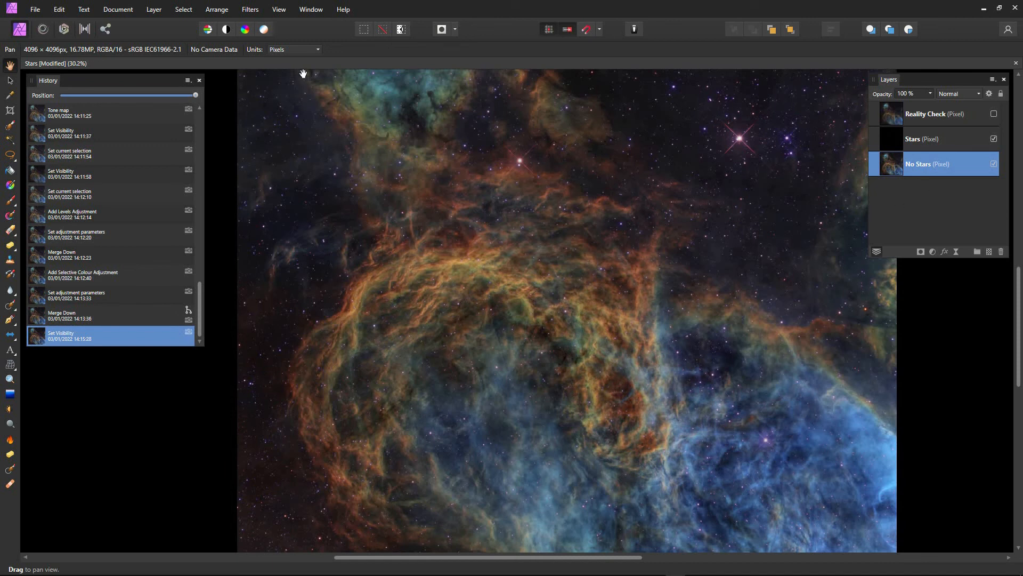
{"action": "left_click", "coordinate": [251, 11]}
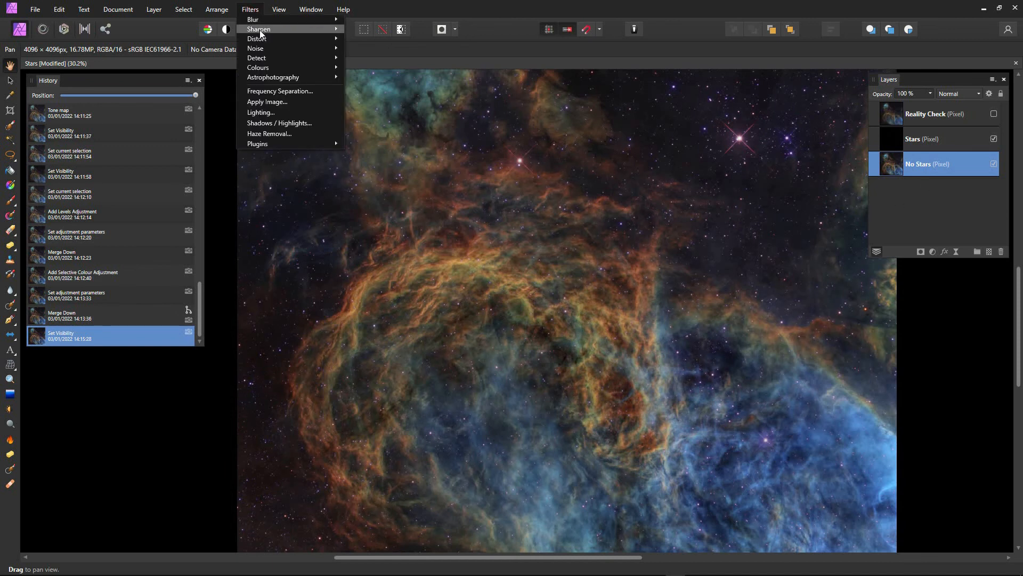
{"action": "mouse_move", "coordinate": [261, 31]}
{"action": "left_click", "coordinate": [369, 39]}
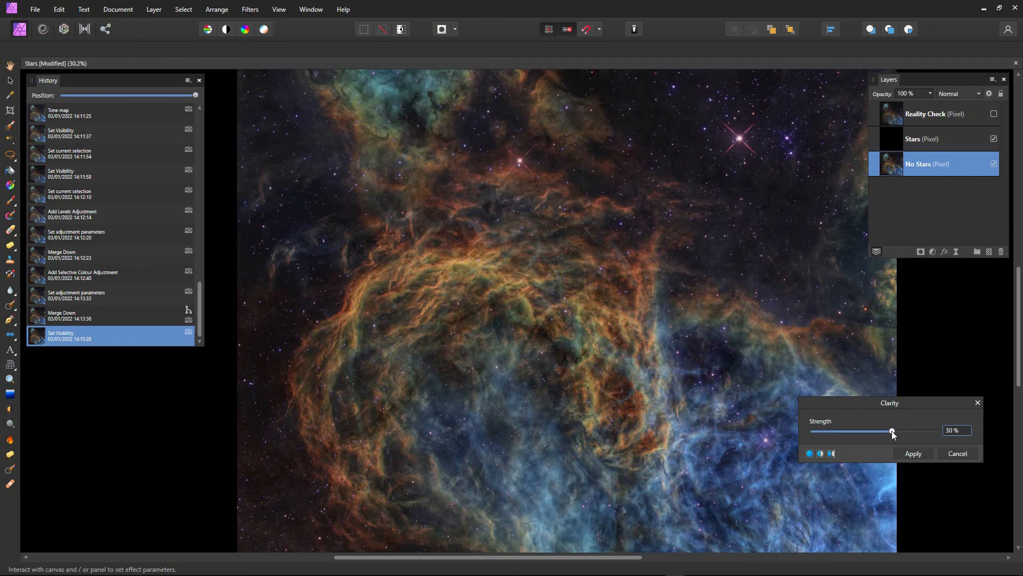
{"action": "left_click_drag", "start_coordinate": [891, 430], "coordinate": [875, 429]}
{"action": "left_click_drag", "start_coordinate": [874, 430], "coordinate": [933, 432]}
{"action": "left_click", "coordinate": [912, 453]}
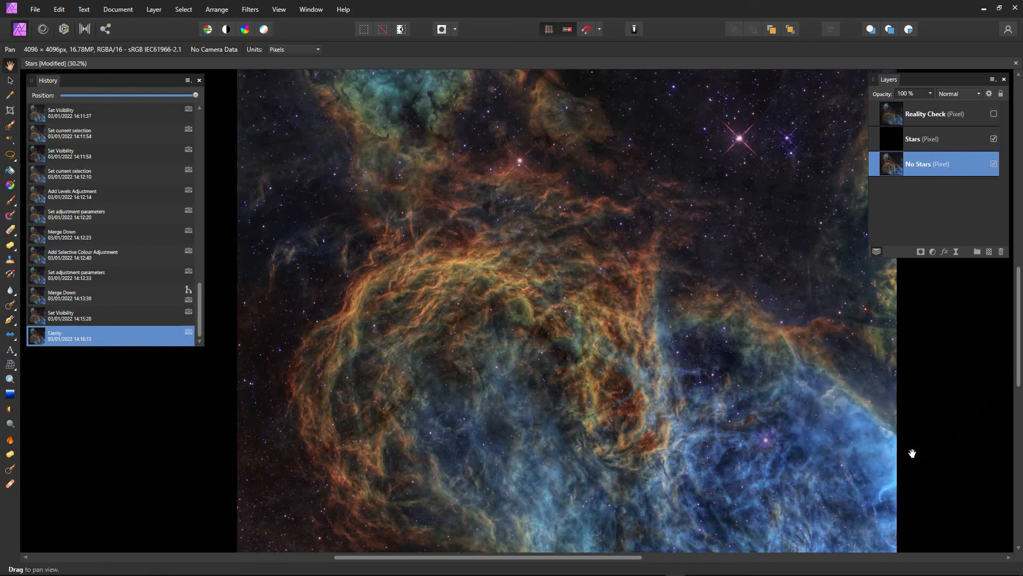
- Compare the nebula before and after the Clarity filter through the document history, ending on the Clarity state
{"action": "scroll", "coordinate": [564, 367], "scroll_direction": "up", "scroll_amount": 2}
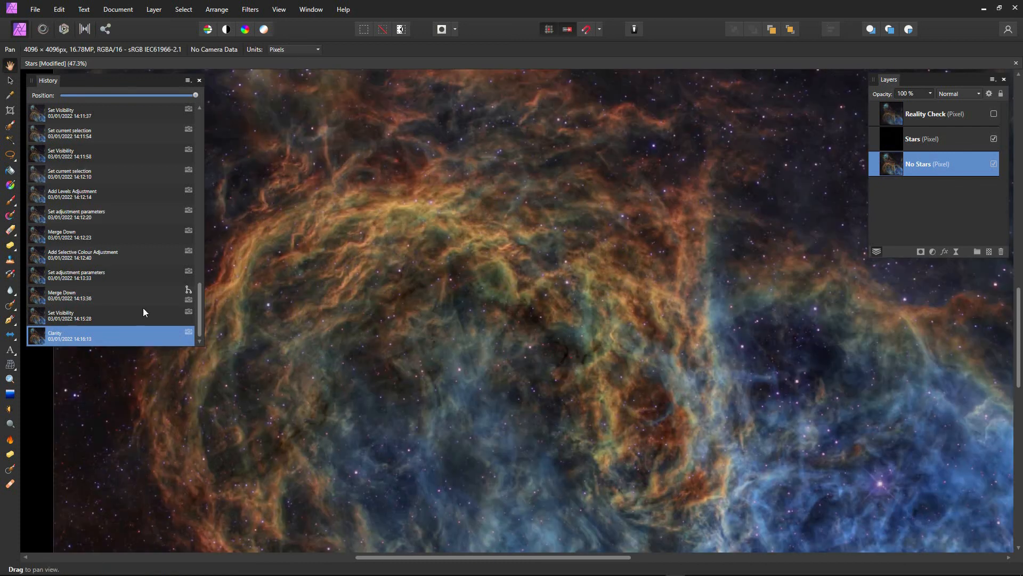
{"action": "left_click", "coordinate": [71, 315]}
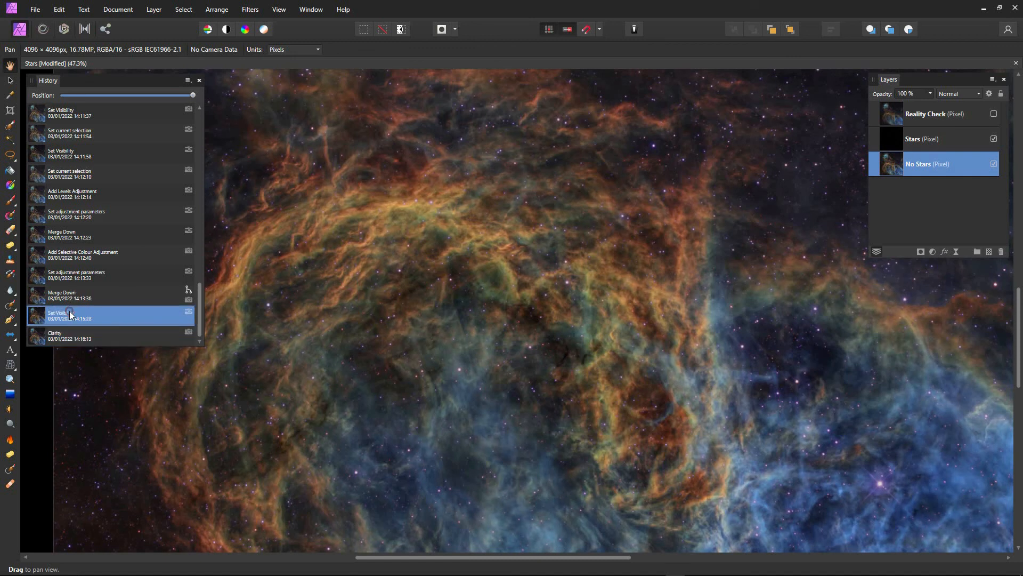
{"action": "left_click", "coordinate": [76, 337]}
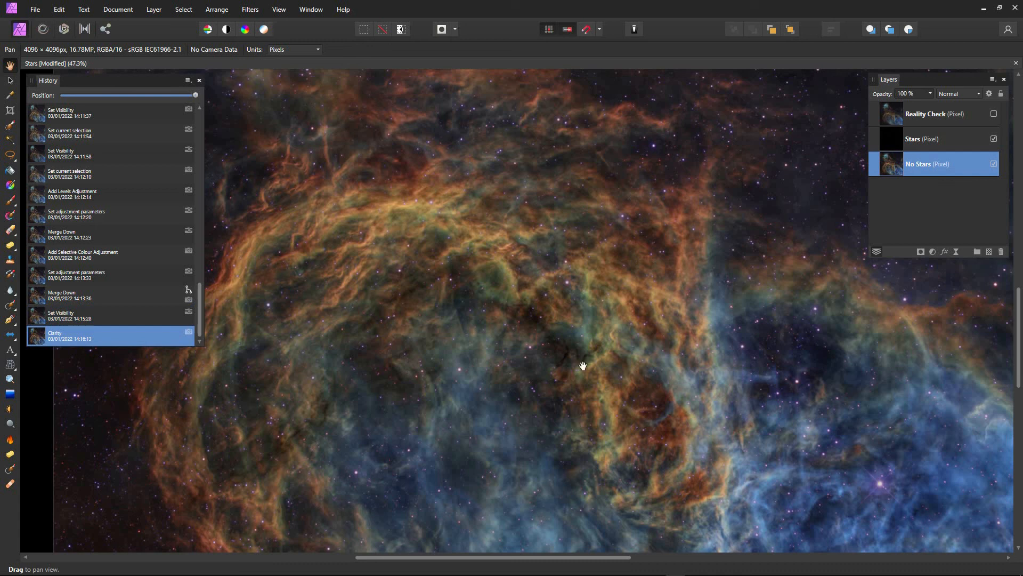
{"action": "scroll", "coordinate": [633, 292], "scroll_direction": "down", "scroll_amount": 3}
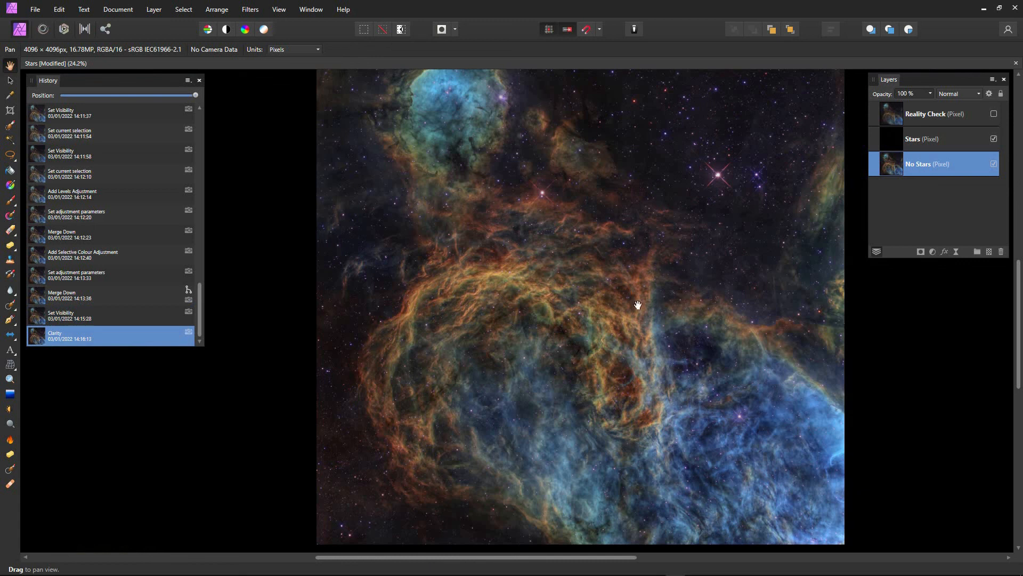
{"action": "scroll", "coordinate": [589, 296], "scroll_direction": "up", "scroll_amount": 2}
{"action": "scroll", "coordinate": [579, 283], "scroll_direction": "down", "scroll_amount": 3}
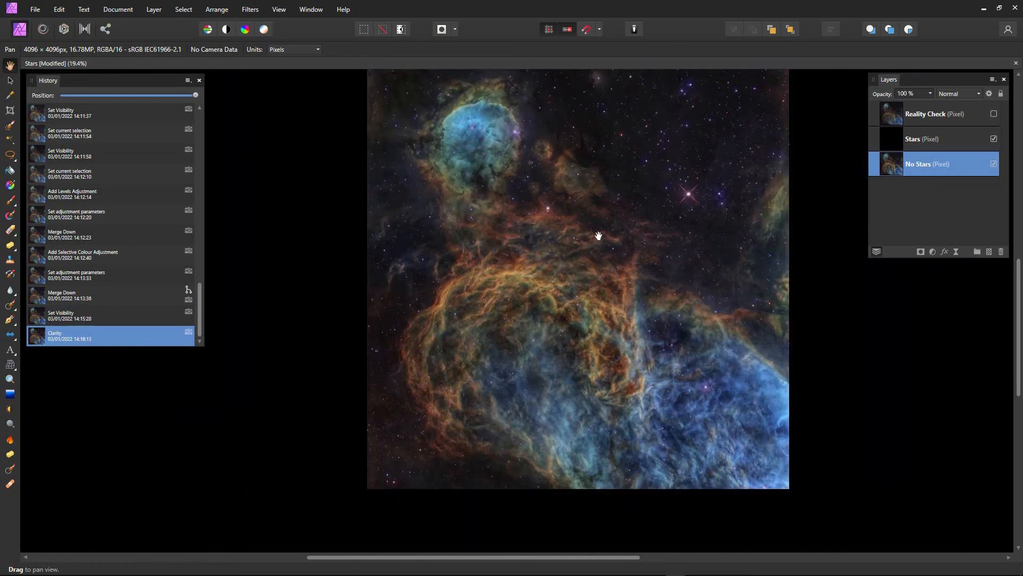
{"action": "left_click_drag", "start_coordinate": [599, 236], "coordinate": [558, 281]}
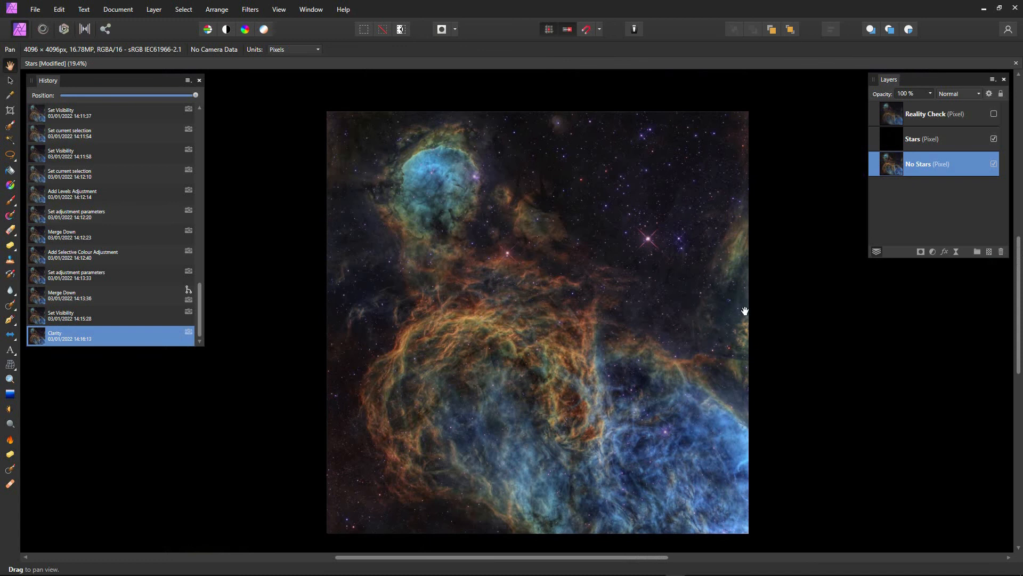
- With the No Stars layer hidden, lower the Stars layer's saturation using a Vibrance adjustment and merge it down
{"action": "left_click", "coordinate": [994, 164]}
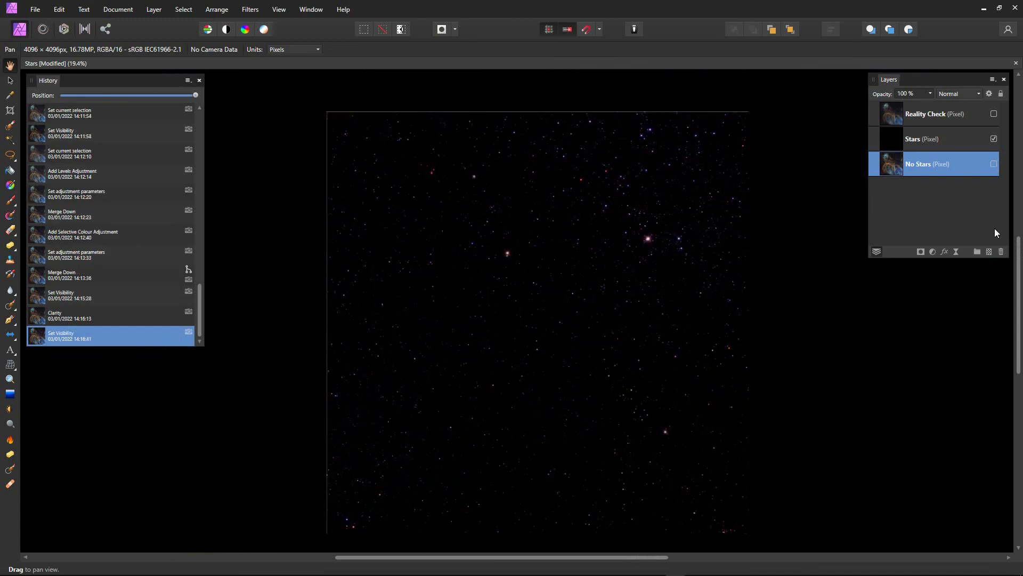
{"action": "scroll", "coordinate": [631, 305], "scroll_direction": "up", "scroll_amount": 3}
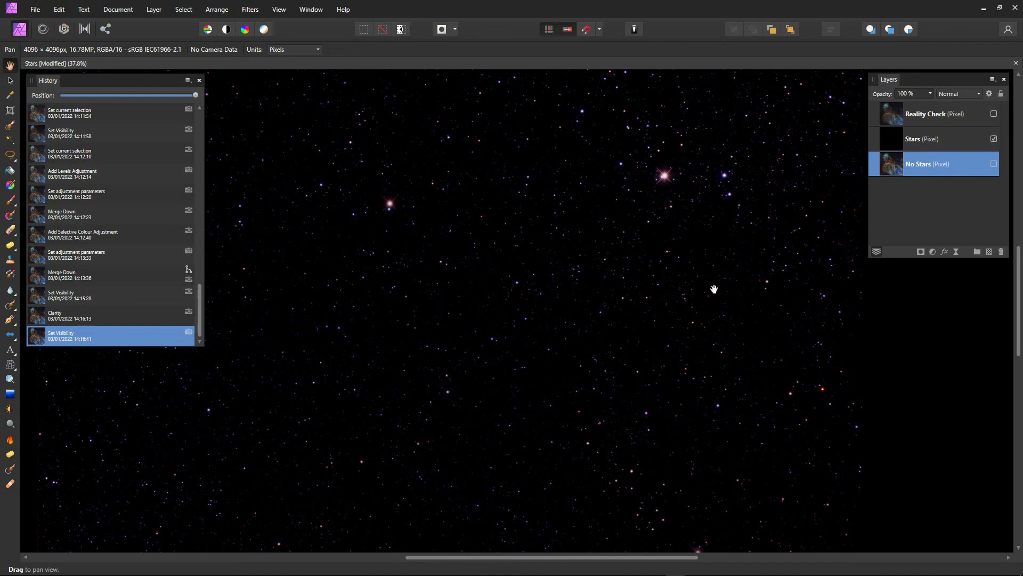
{"action": "left_click", "coordinate": [915, 140]}
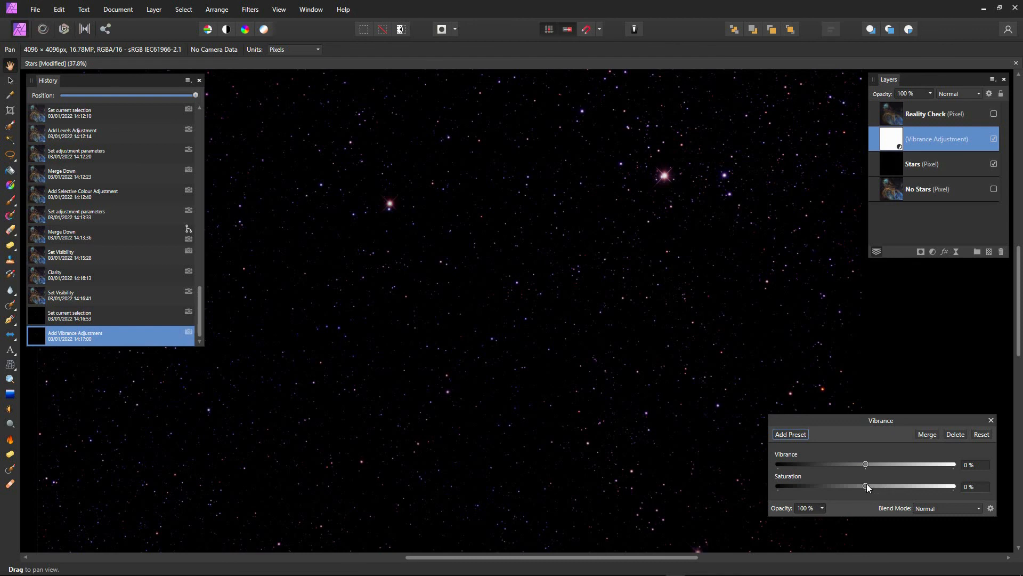
{"action": "left_click_drag", "start_coordinate": [865, 485], "coordinate": [817, 486]}
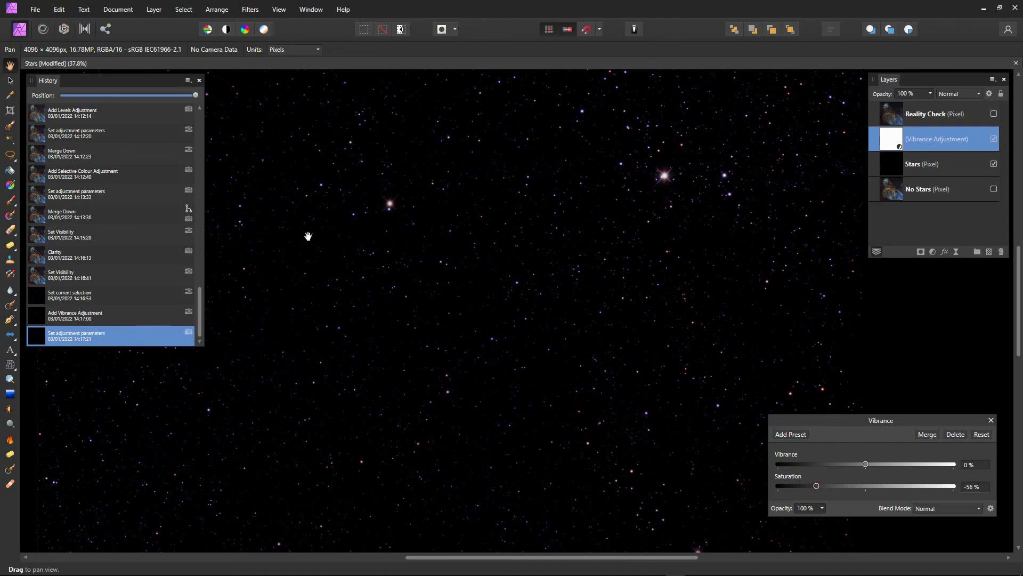
{"action": "left_click", "coordinate": [834, 486]}
{"action": "left_click_drag", "start_coordinate": [833, 487], "coordinate": [832, 488]}
{"action": "left_click", "coordinate": [928, 433]}
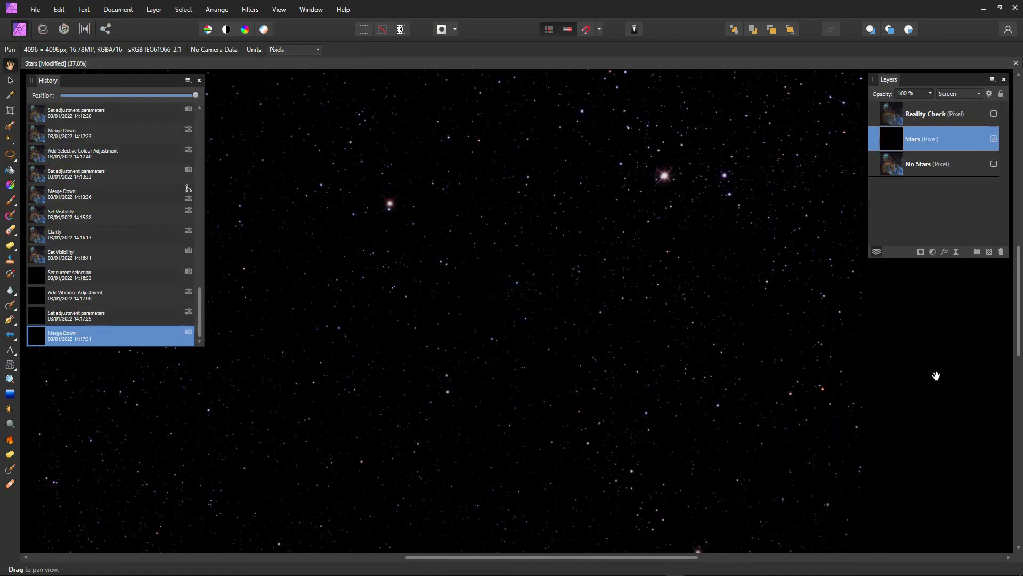
- Show the No Stars layer again and compare the star colours before and after desaturation through the history, ending on the latest state
{"action": "left_click", "coordinate": [994, 165]}
{"action": "scroll", "coordinate": [635, 290], "scroll_direction": "up", "scroll_amount": 5}
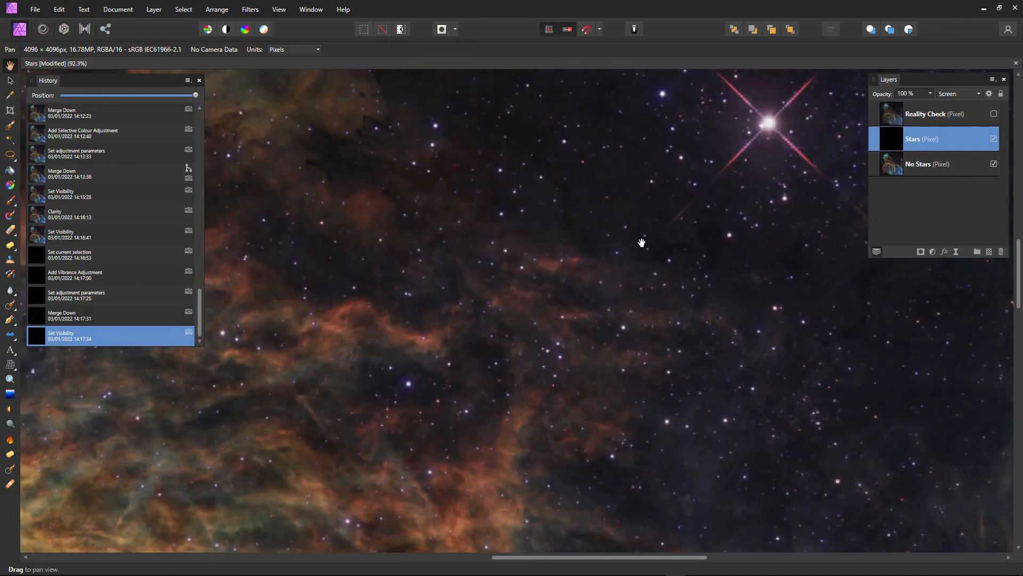
{"action": "left_click_drag", "start_coordinate": [646, 217], "coordinate": [603, 573]}
{"action": "left_click", "coordinate": [71, 216]}
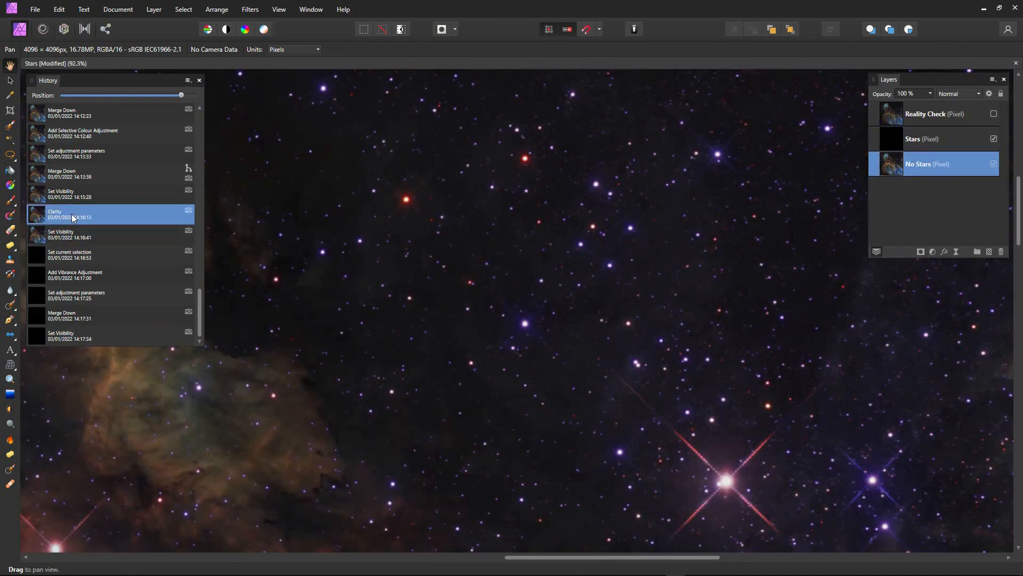
{"action": "left_click", "coordinate": [84, 338]}
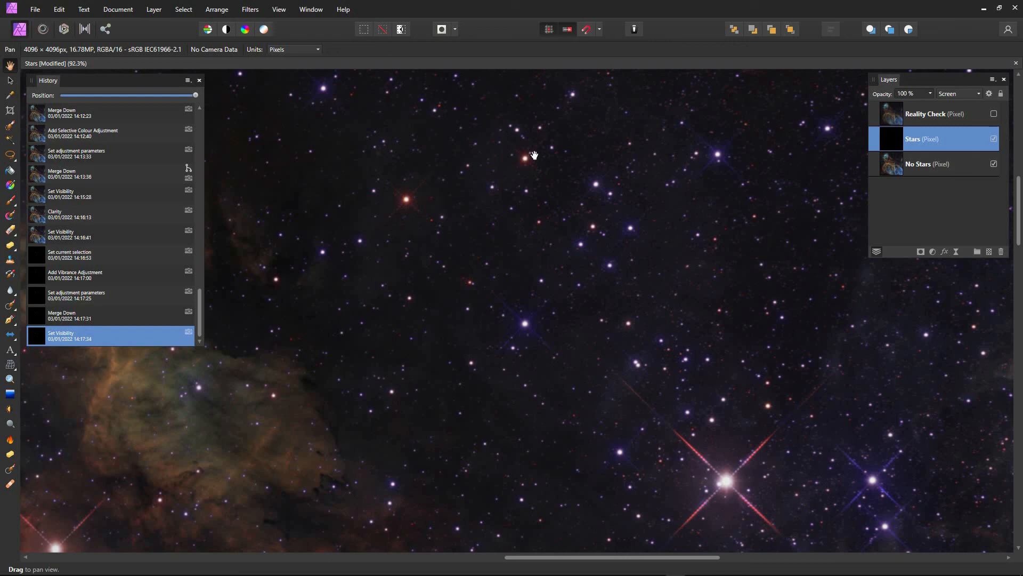
{"action": "left_click", "coordinate": [72, 213]}
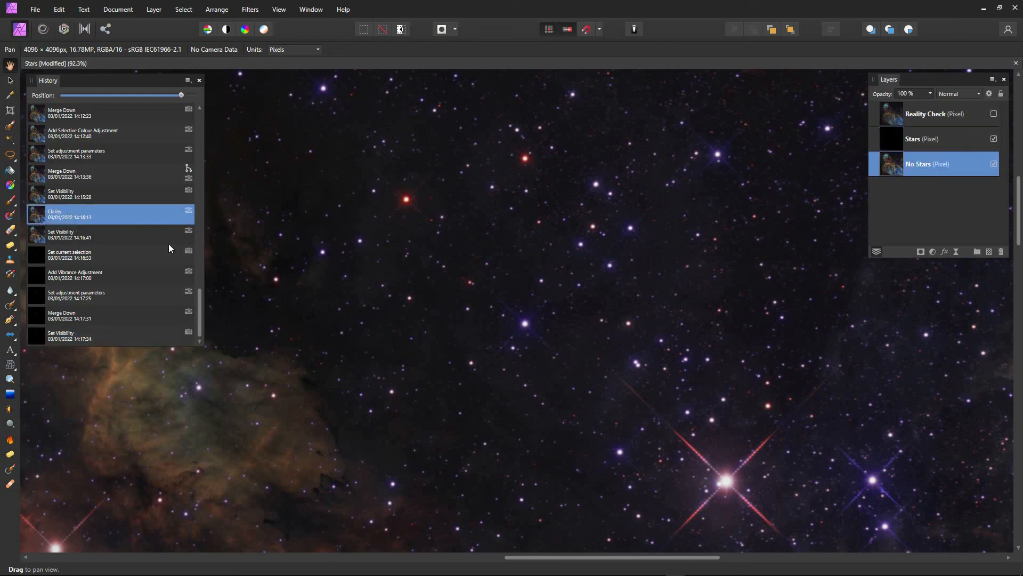
{"action": "left_click", "coordinate": [96, 339]}
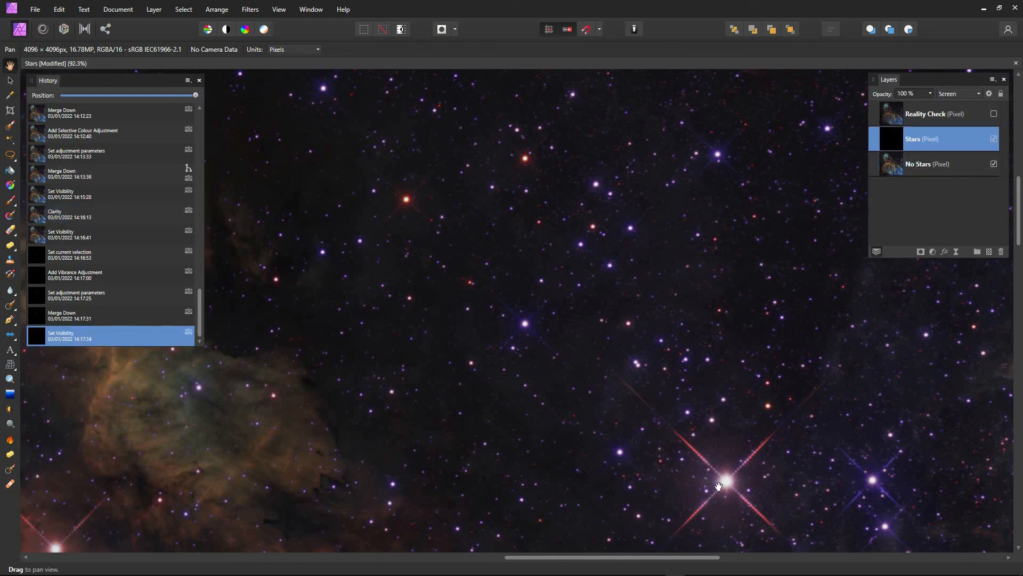
- Examine the bright stars and the whole recombined nebula image at different magnifications
{"action": "scroll", "coordinate": [471, 327], "scroll_direction": "down", "scroll_amount": 5}
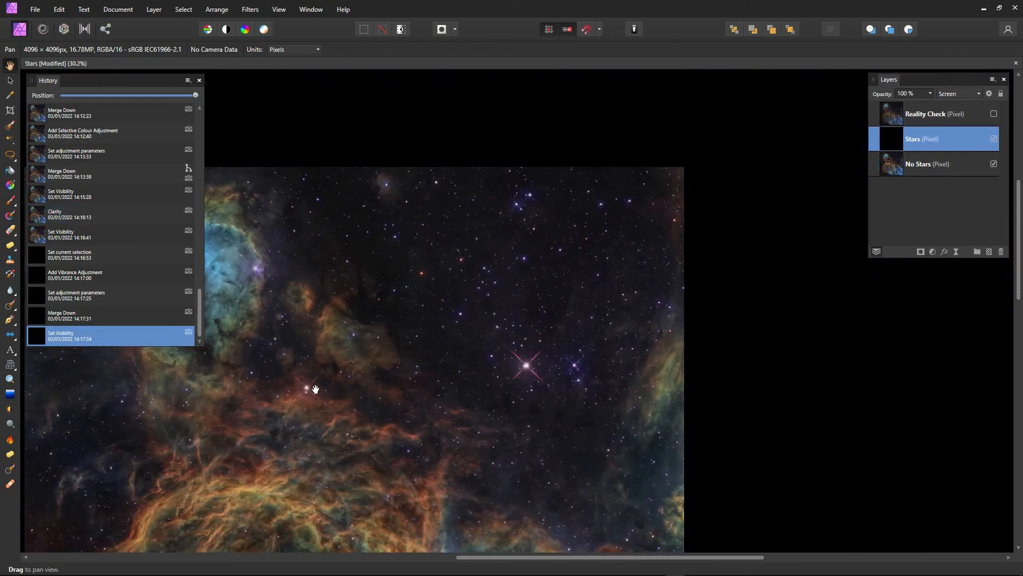
{"action": "scroll", "coordinate": [309, 416], "scroll_direction": "down", "scroll_amount": 1}
{"action": "left_click_drag", "start_coordinate": [313, 429], "coordinate": [549, 284]}
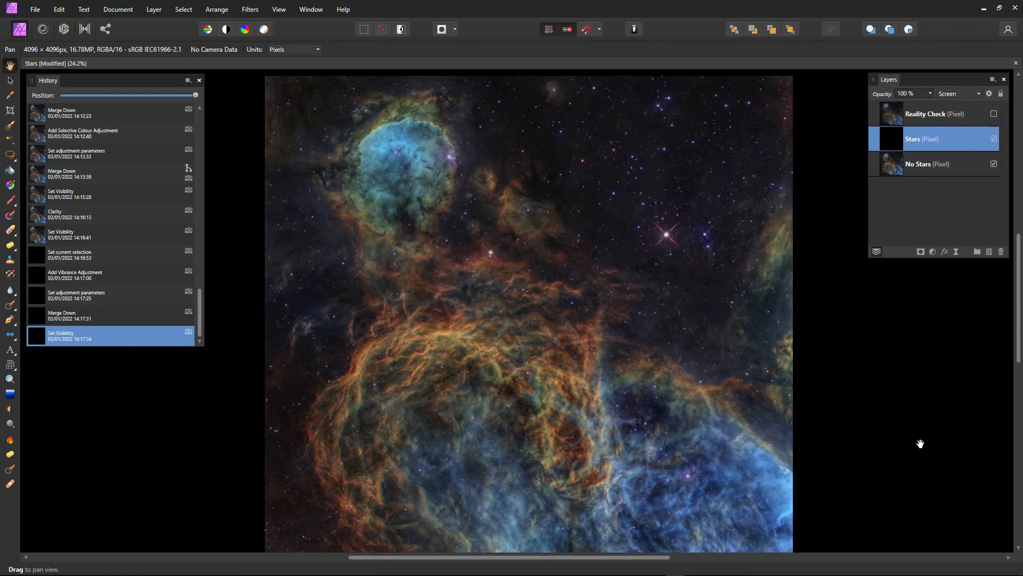
{"action": "scroll", "coordinate": [666, 245], "scroll_direction": "up", "scroll_amount": 2}
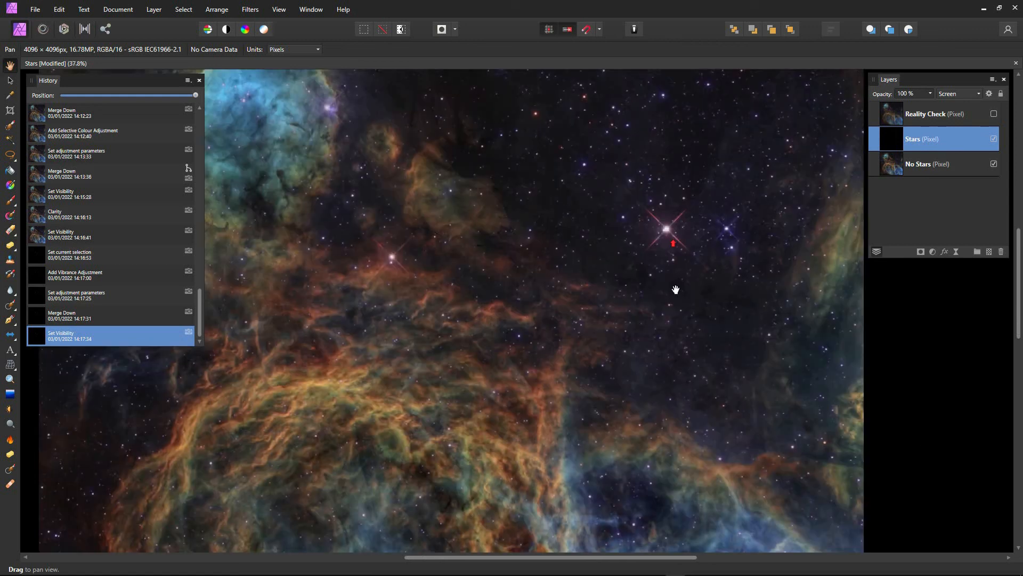
{"action": "scroll", "coordinate": [673, 288], "scroll_direction": "up", "scroll_amount": 3}
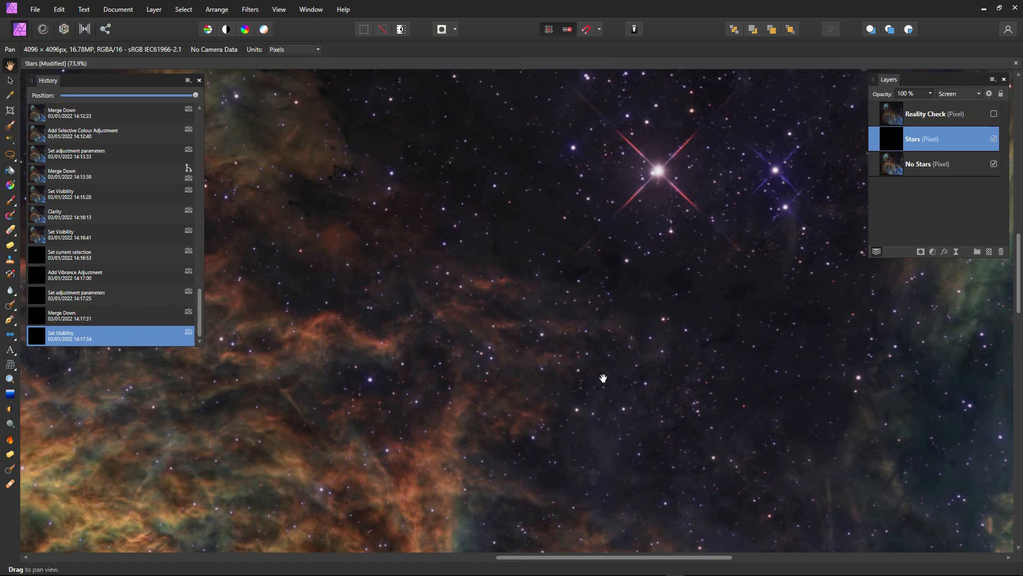
{"action": "scroll", "coordinate": [582, 303], "scroll_direction": "down", "scroll_amount": 3}
{"action": "scroll", "coordinate": [582, 301], "scroll_direction": "down", "scroll_amount": 3}
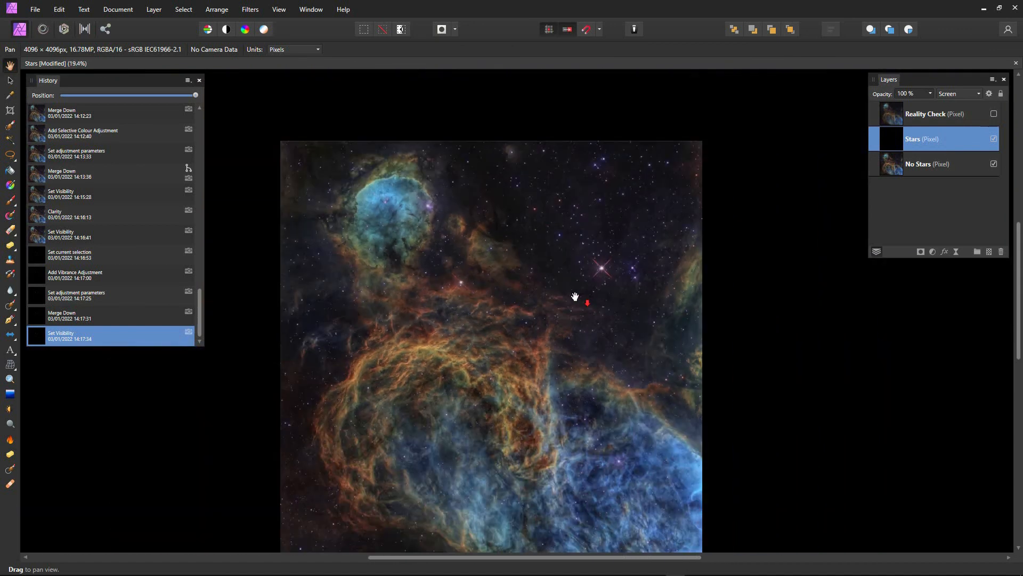
{"action": "left_click_drag", "start_coordinate": [486, 400], "coordinate": [530, 348]}
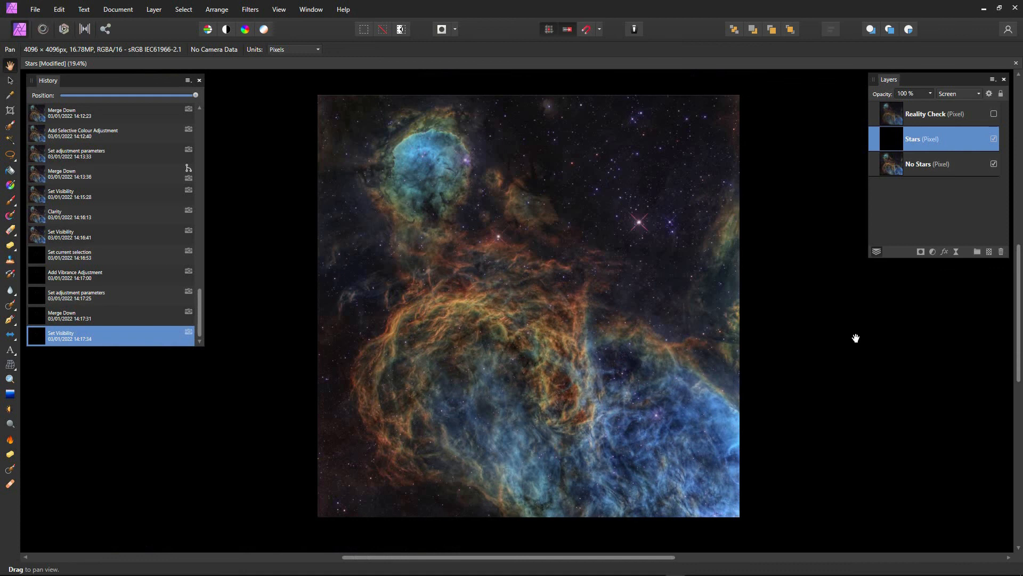
- Save the recombined nebula document as a new Affinity file named Finished in the StarXterminator Tutorial folder
{"action": "left_click", "coordinate": [35, 9]}
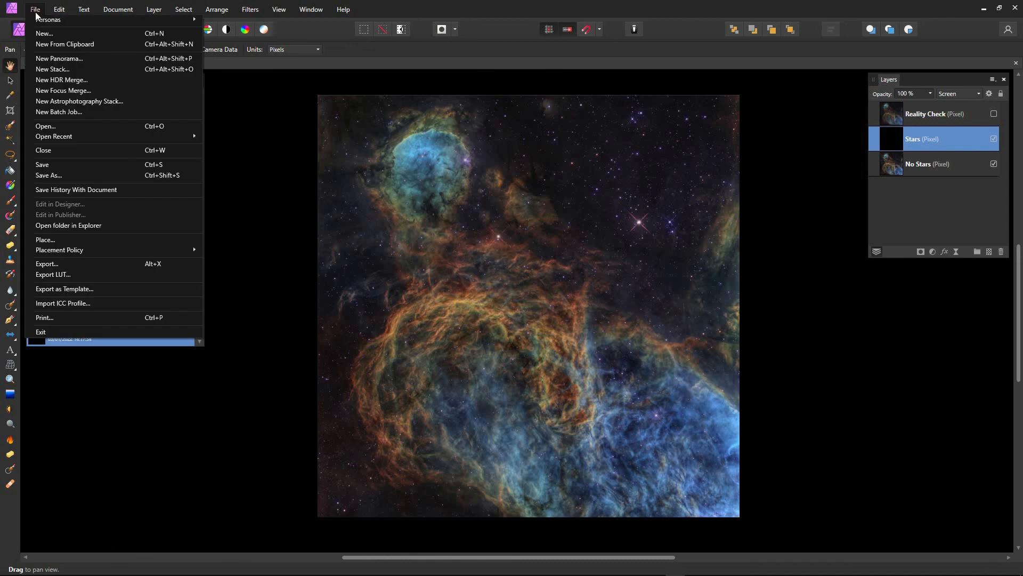
{"action": "left_click", "coordinate": [51, 175]}
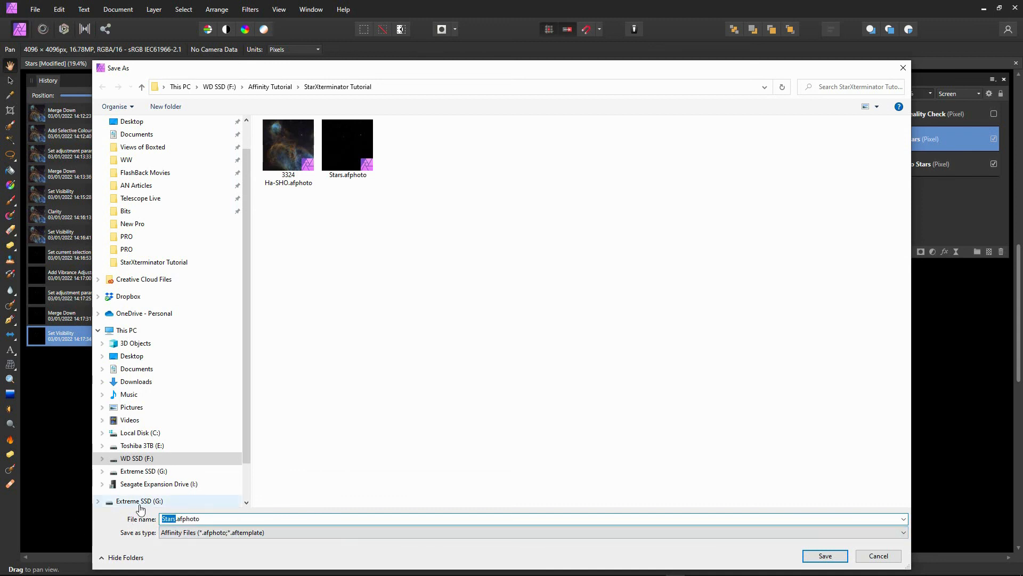
{"action": "type", "text": "Finished"}
{"action": "left_click", "coordinate": [825, 557]}
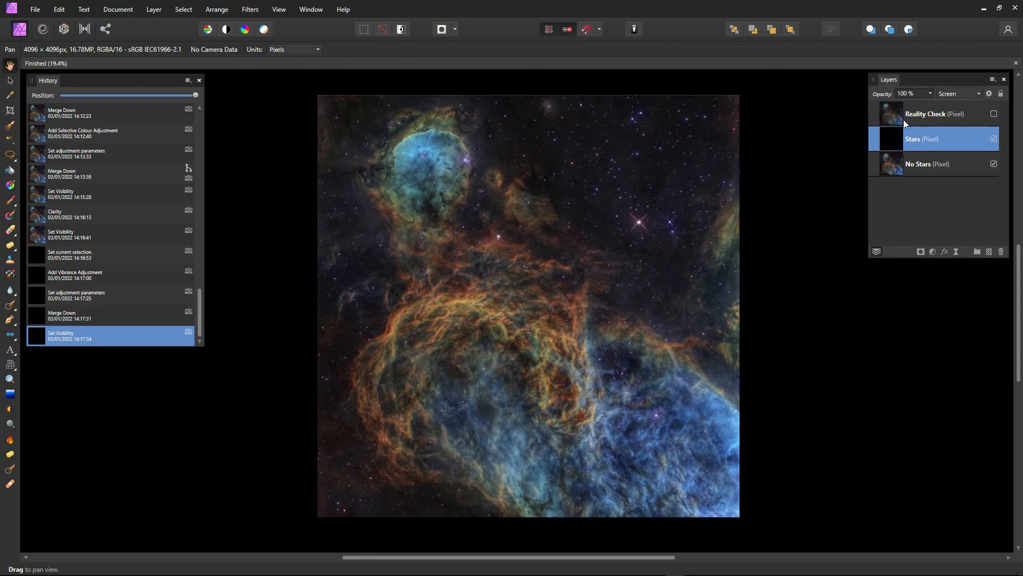
- Compare the finished image with the original by toggling the Reality Check layer's visibility, leaving that layer hidden
{"action": "left_click", "coordinate": [994, 115]}
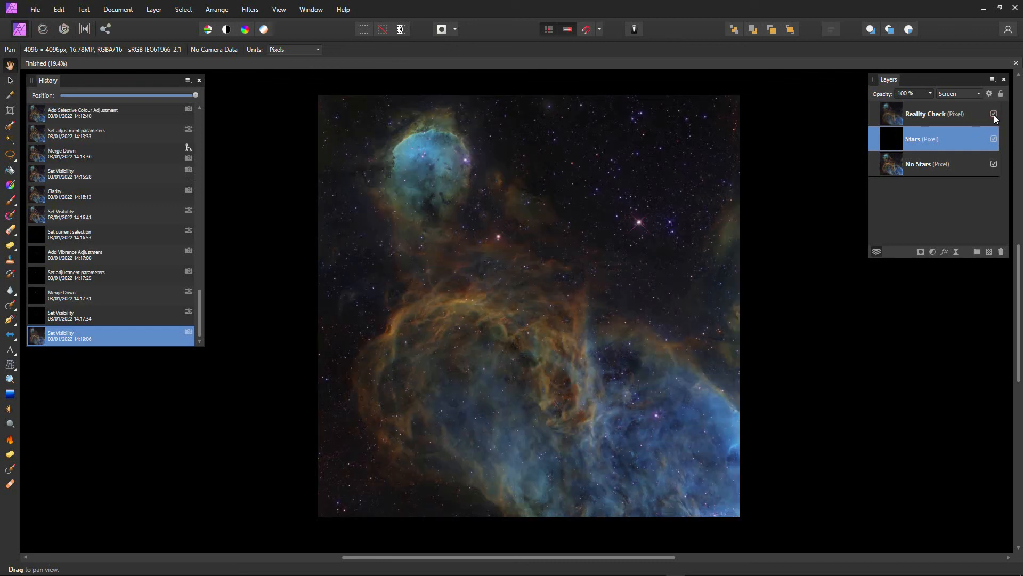
{"action": "scroll", "coordinate": [608, 322], "scroll_direction": "up", "scroll_amount": 1}
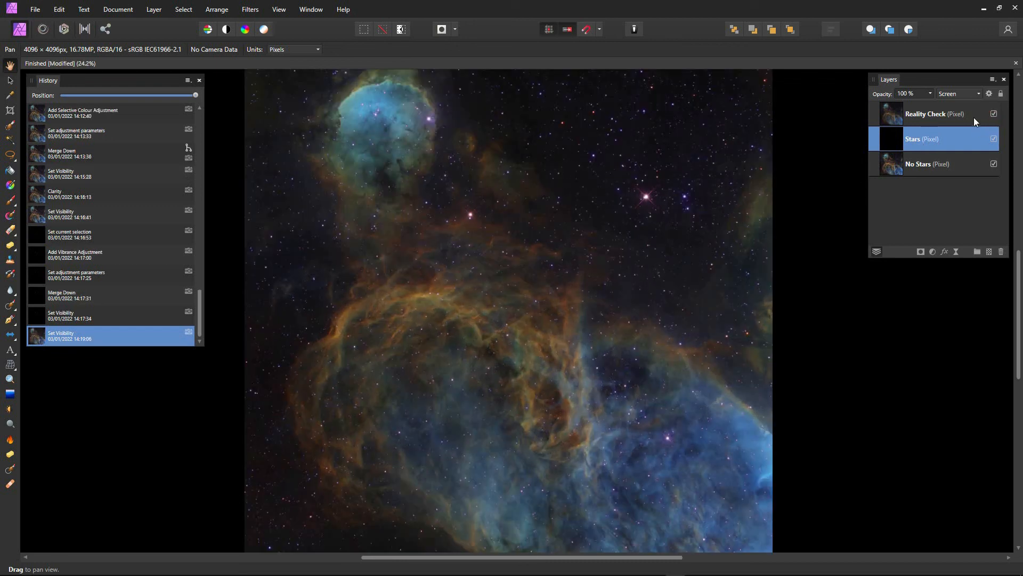
{"action": "left_click", "coordinate": [994, 114]}
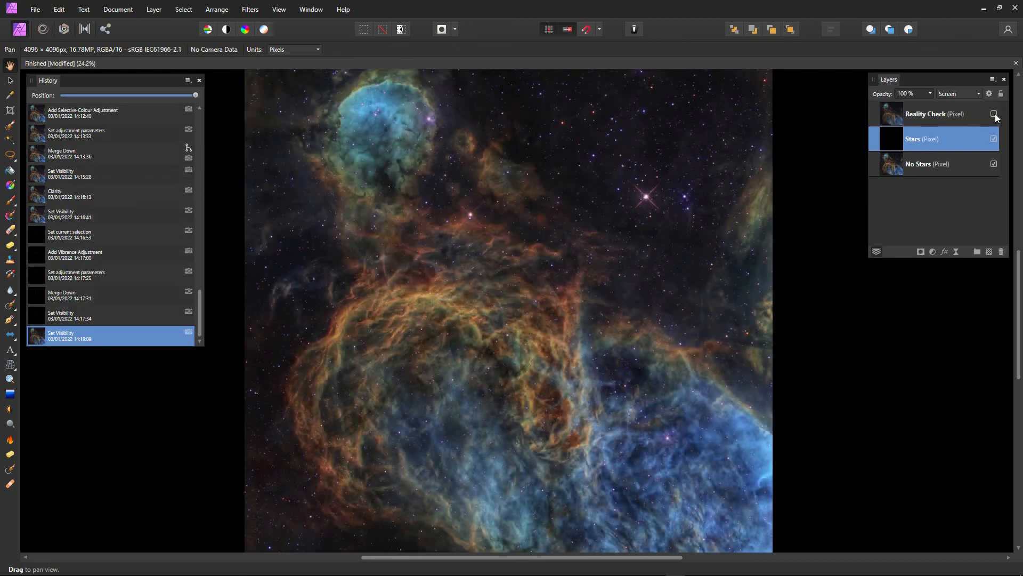
{"action": "left_click", "coordinate": [995, 113]}
{"action": "scroll", "coordinate": [658, 267], "scroll_direction": "down", "scroll_amount": 1}
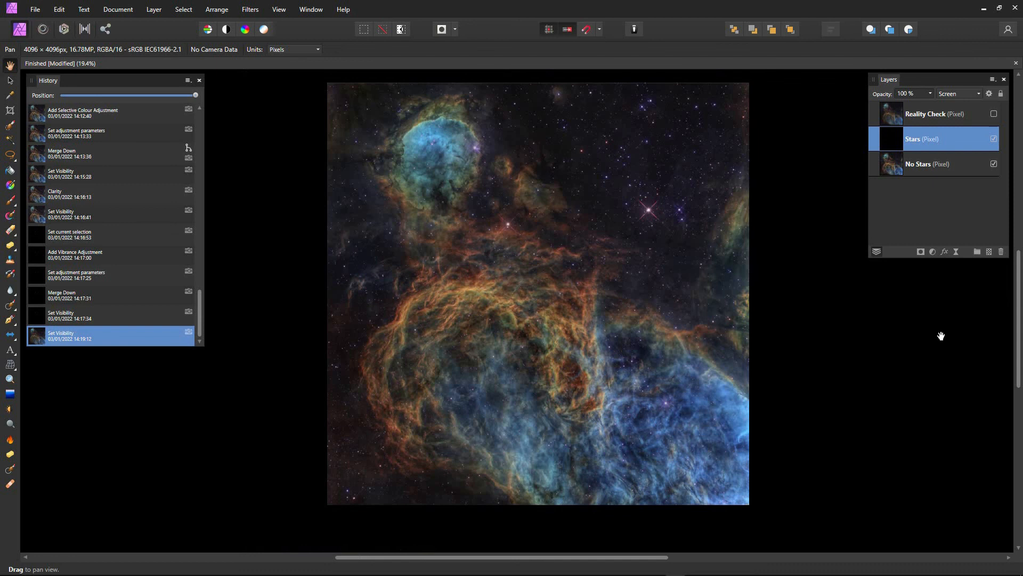